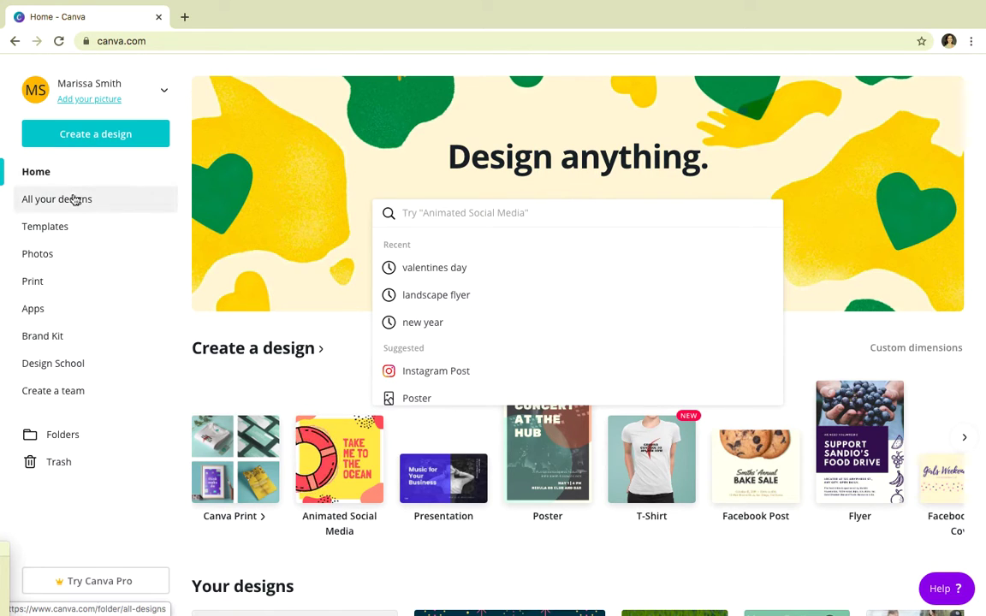
# Open the collection of all your designs and look through the previously made designs.
pyautogui.click(71, 202)
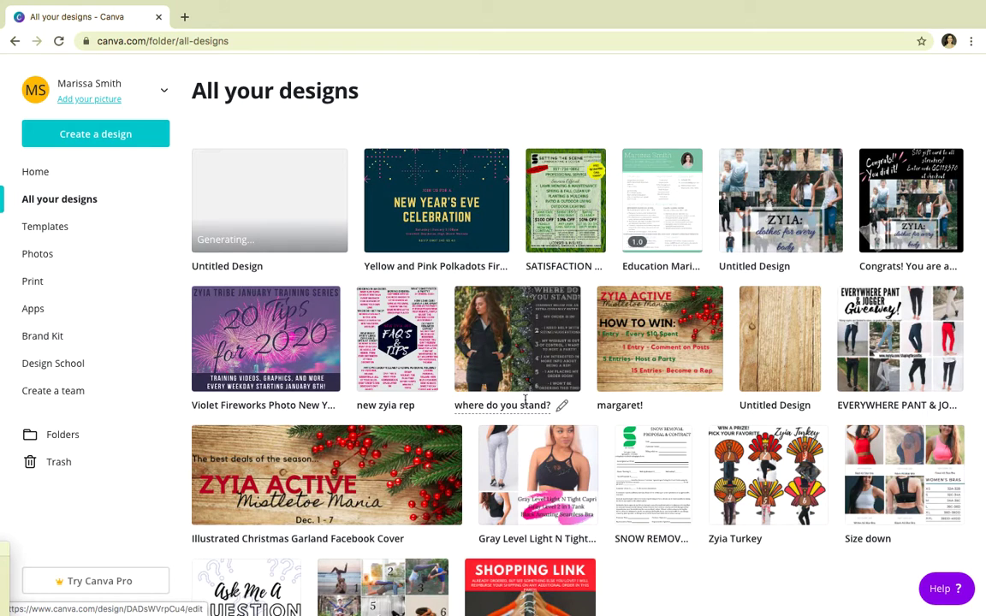
pyautogui.scroll(-5, 556, 402)
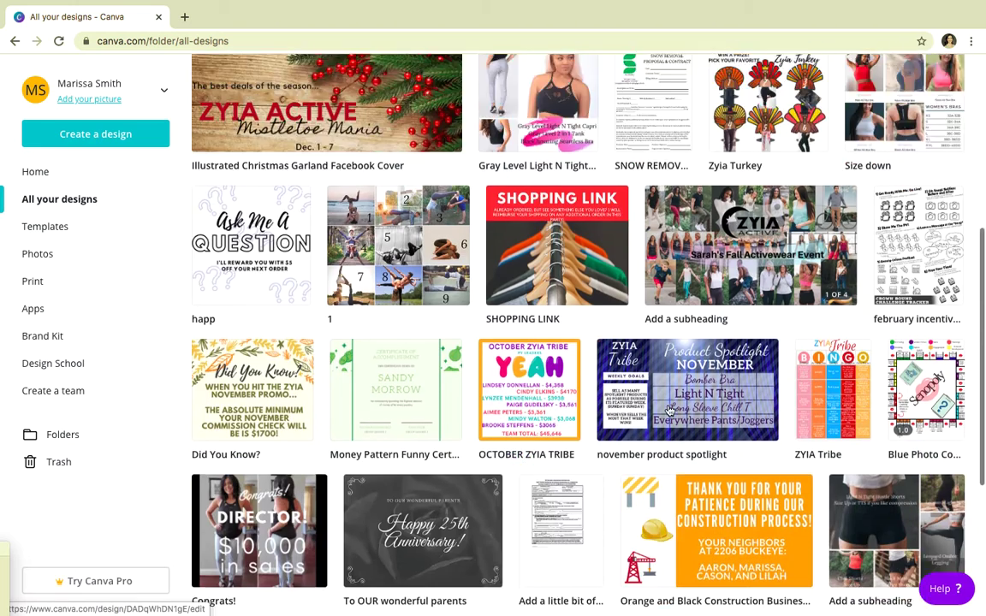
pyautogui.scroll(-6, 670, 410)
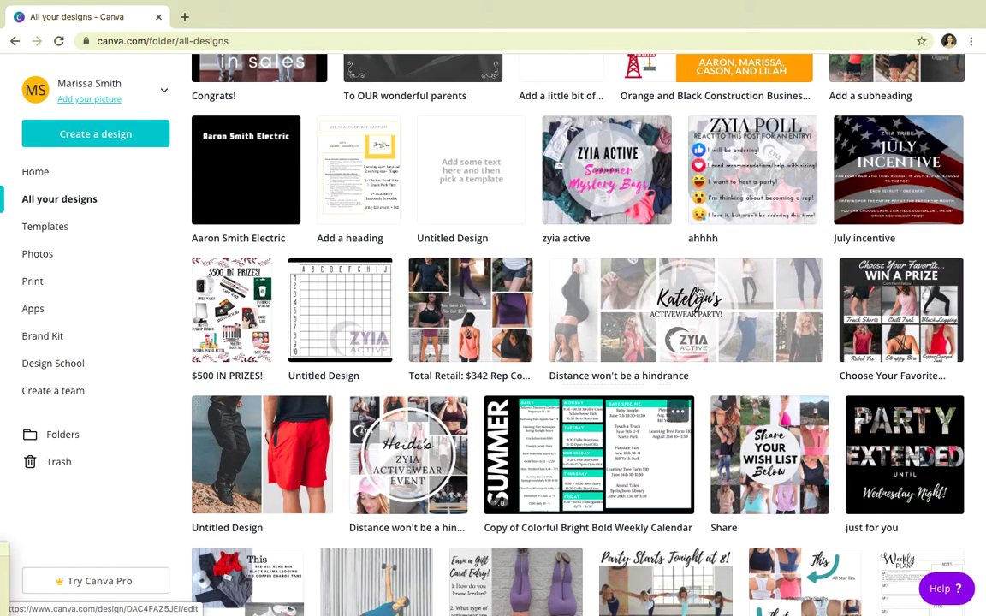
pyautogui.scroll(-4, 676, 402)
pyautogui.scroll(1, 650, 434)
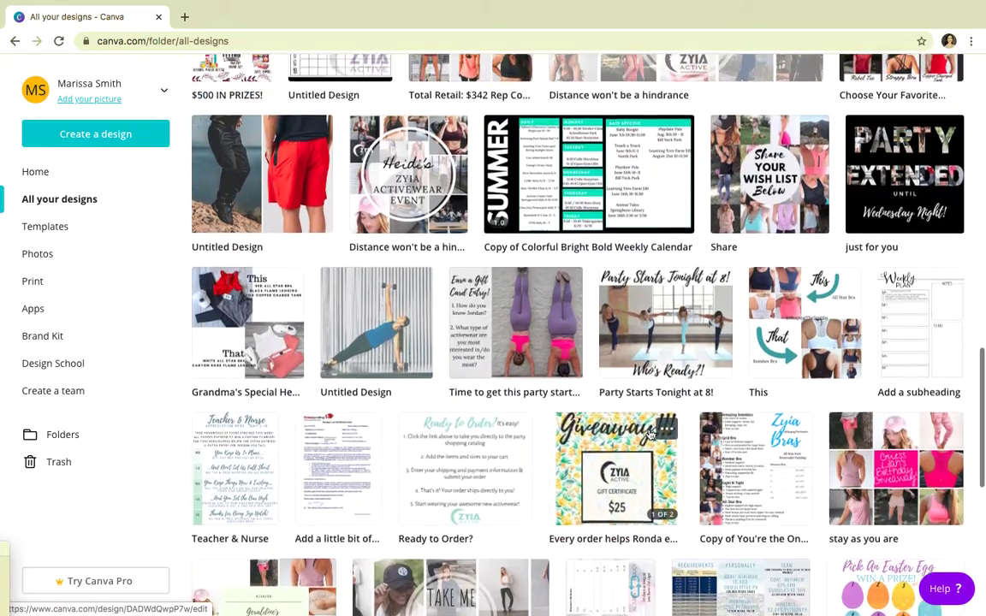
pyautogui.scroll(-4, 650, 433)
pyautogui.scroll(6, 650, 434)
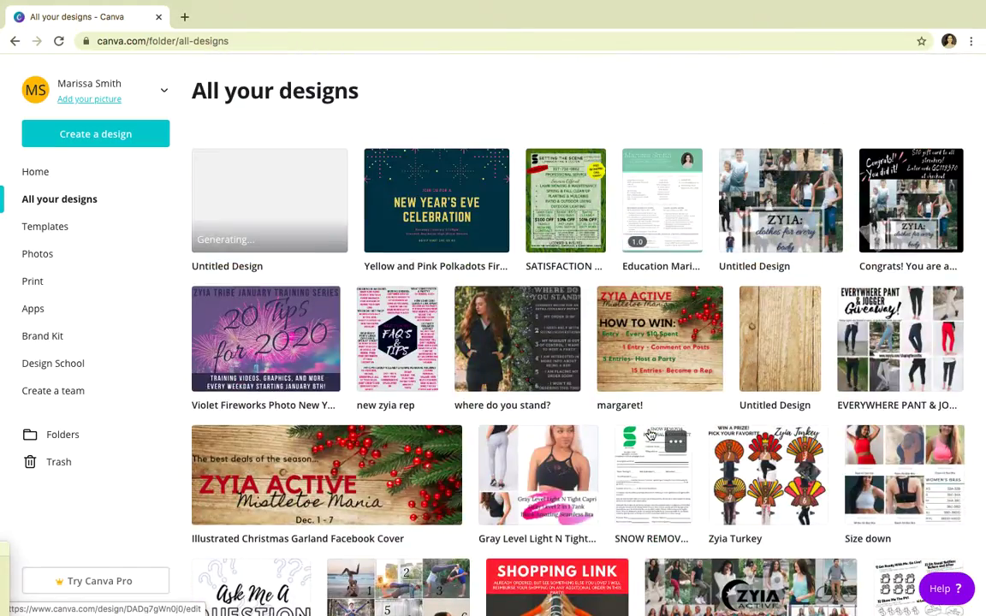
# Open the template library and browse its category rows, from Poster and Logo down to Calendar.
pyautogui.click(45, 226)
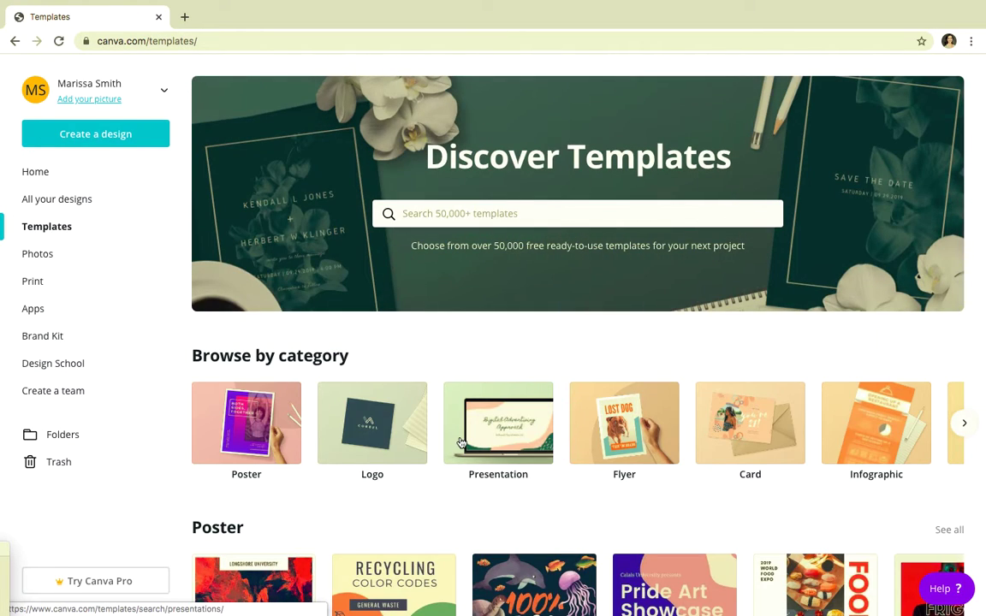
pyautogui.scroll(-4, 459, 442)
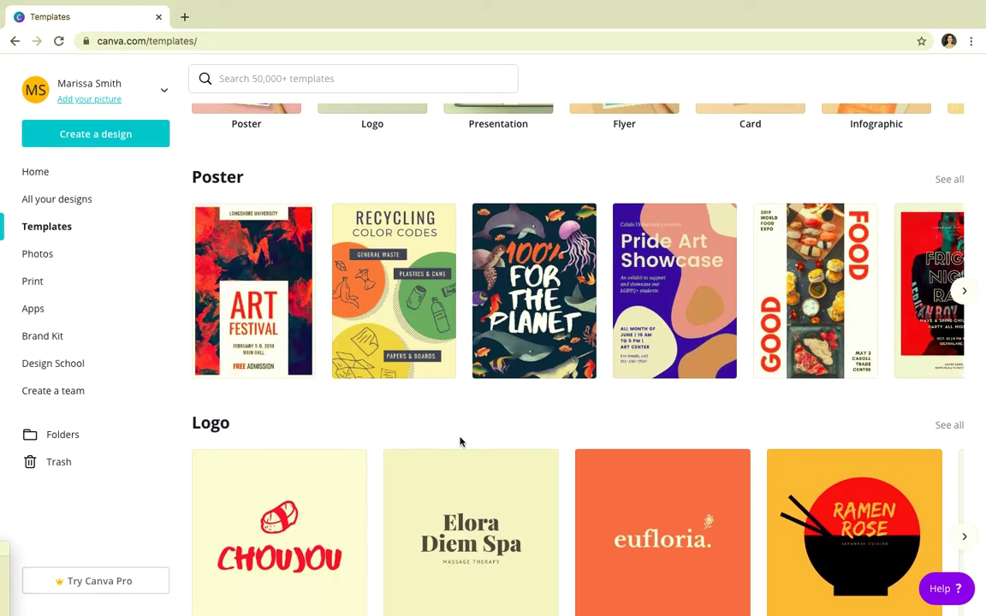
pyautogui.scroll(-1, 459, 441)
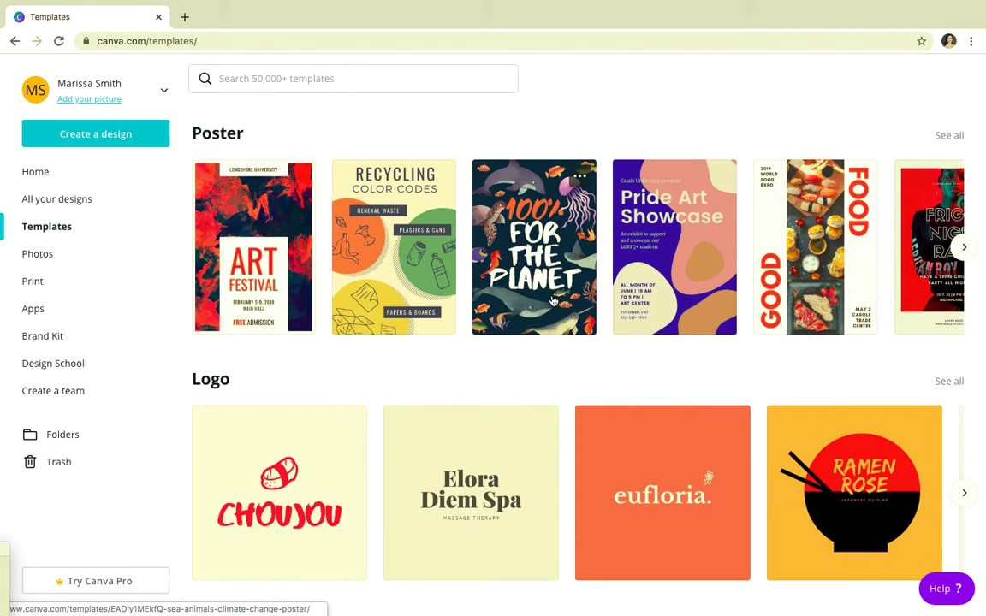
pyautogui.scroll(-3, 515, 397)
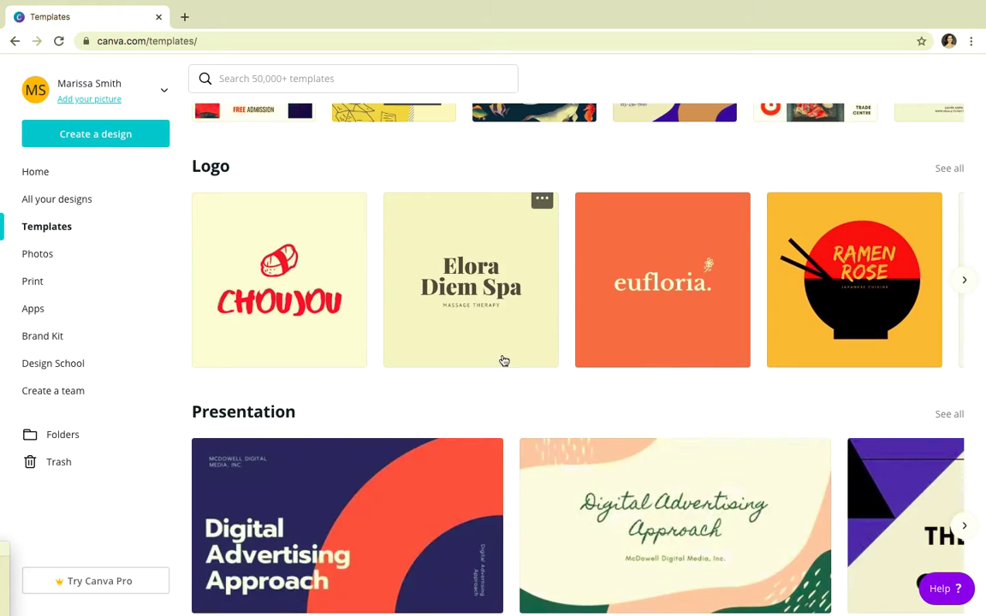
pyautogui.scroll(-3, 501, 350)
pyautogui.scroll(-6, 469, 469)
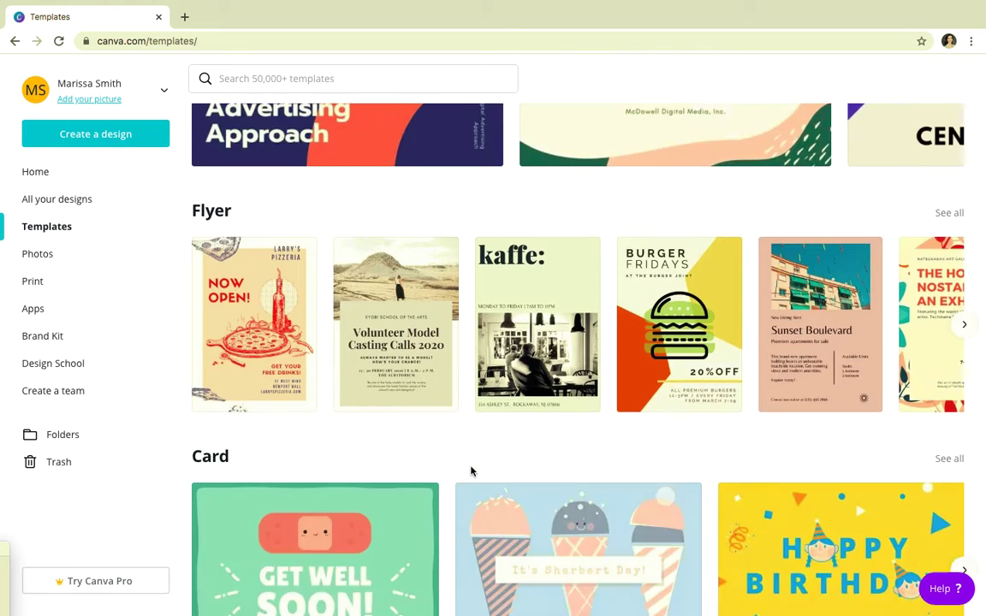
pyautogui.scroll(-4, 470, 471)
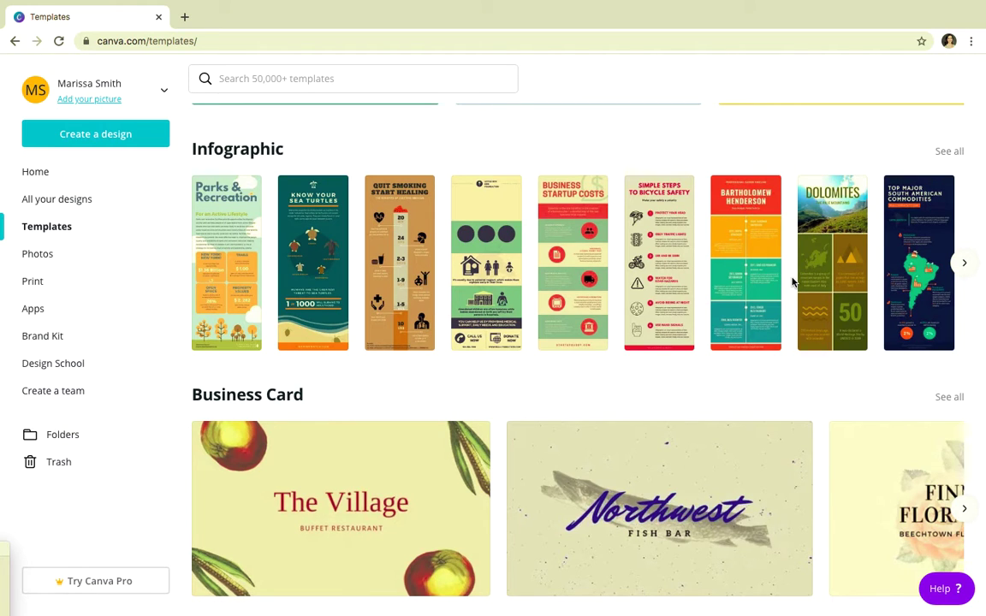
pyautogui.scroll(-5, 793, 283)
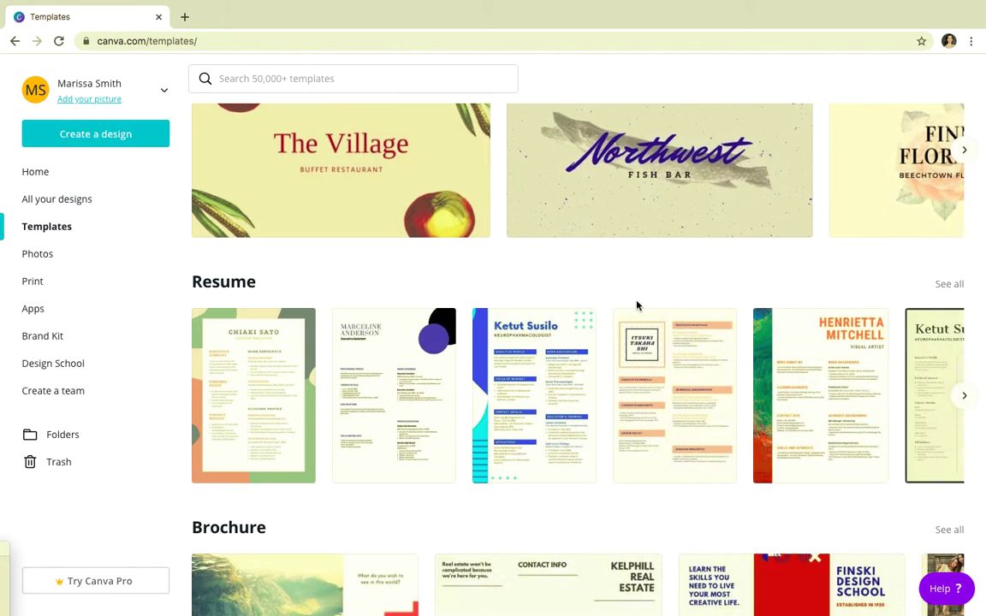
pyautogui.scroll(-2, 637, 307)
pyautogui.scroll(-2, 637, 306)
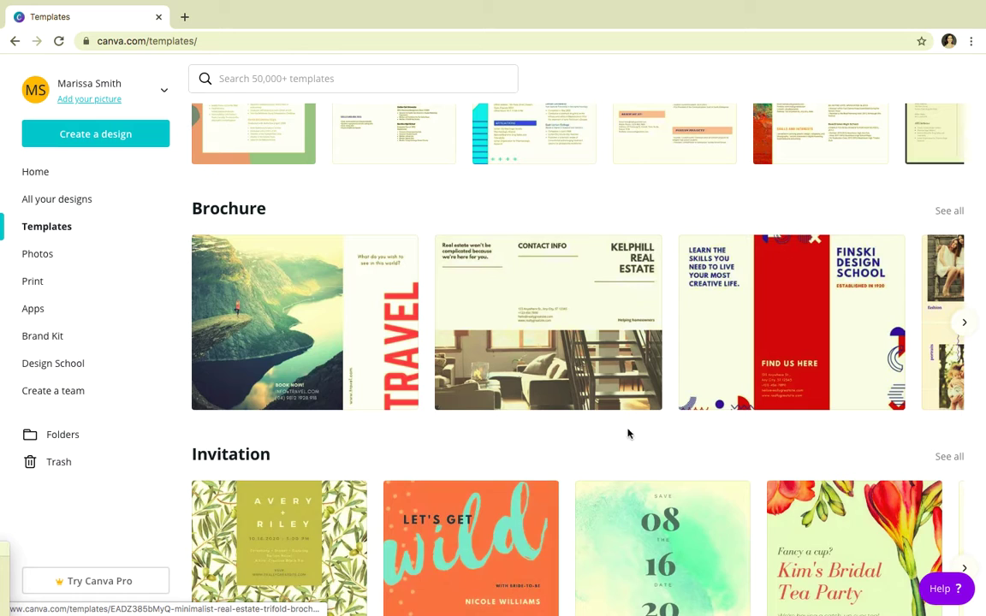
pyautogui.scroll(-4, 589, 407)
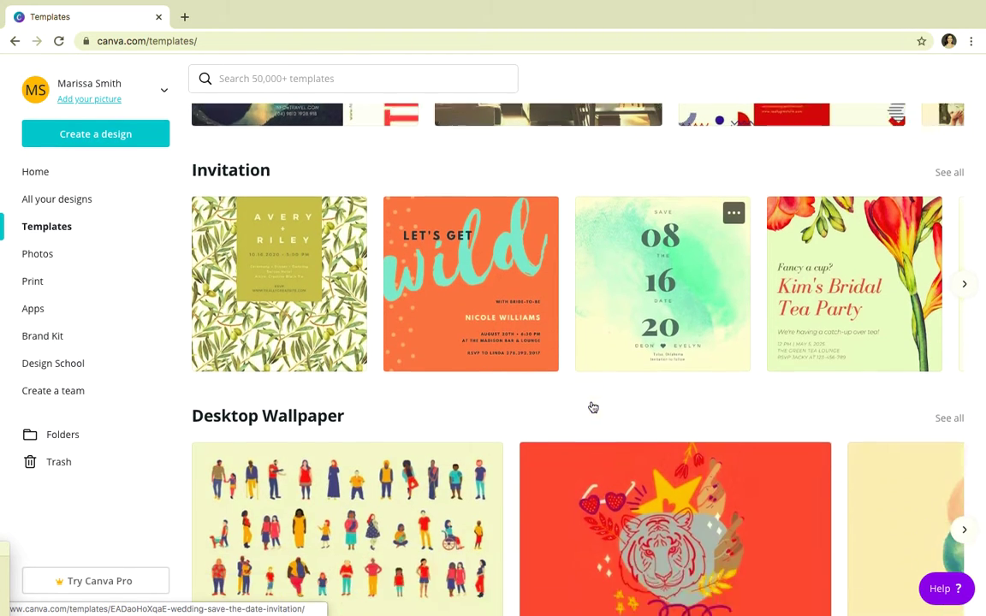
pyautogui.scroll(-6, 592, 407)
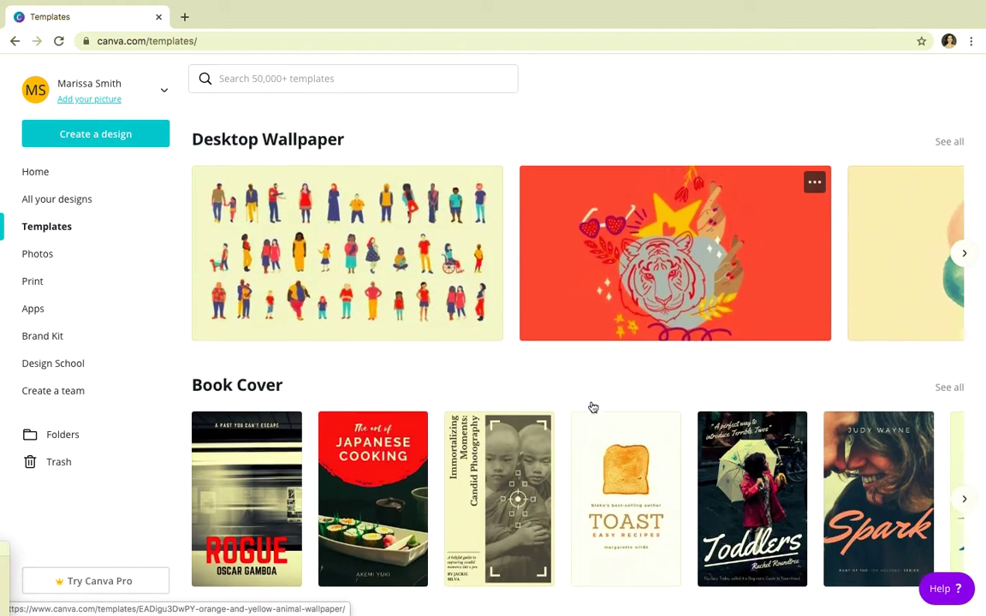
pyautogui.scroll(-6, 593, 407)
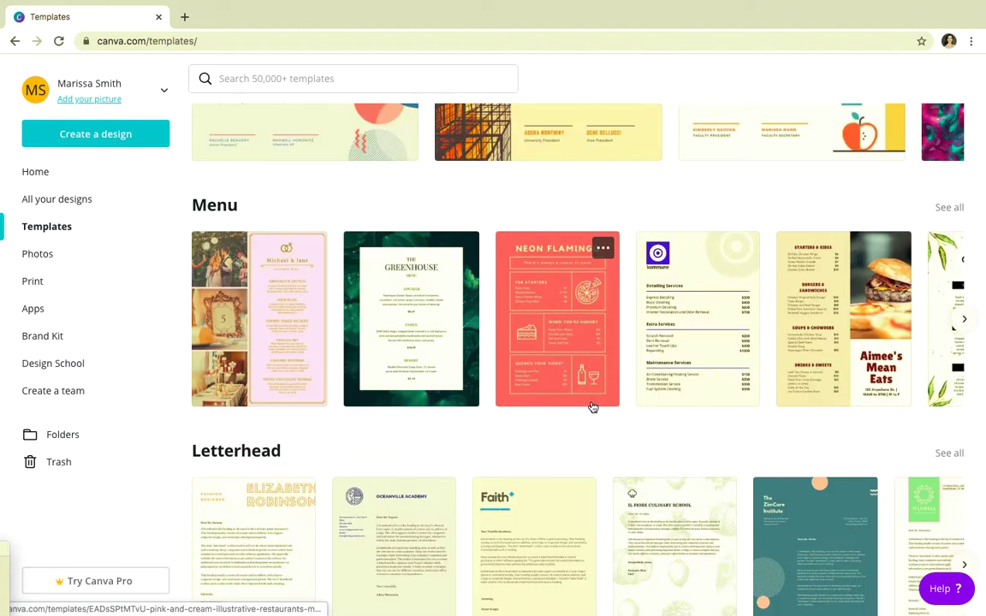
pyautogui.scroll(-10, 592, 407)
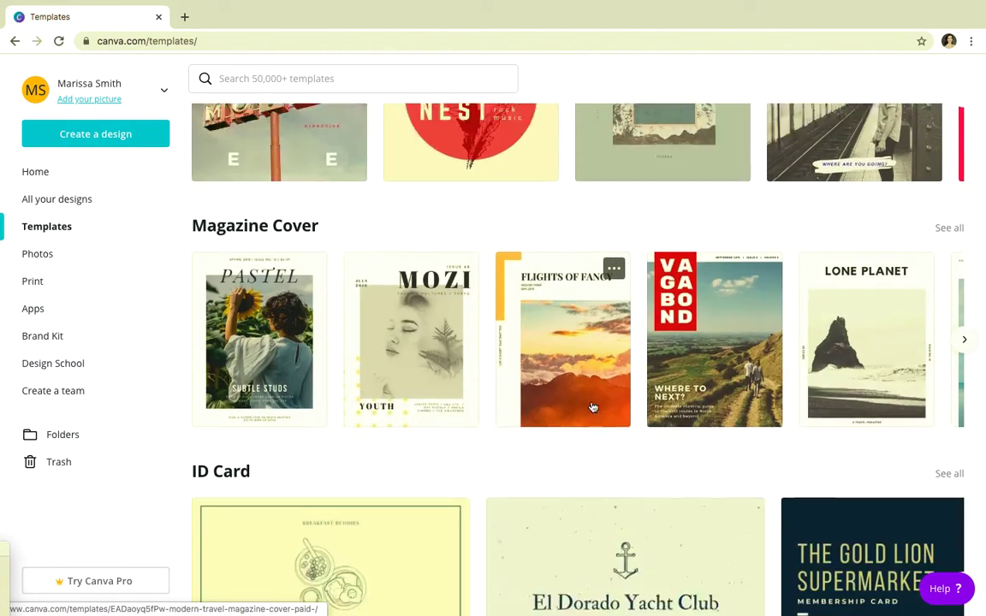
pyautogui.scroll(-4, 592, 407)
pyautogui.scroll(-1, 641, 342)
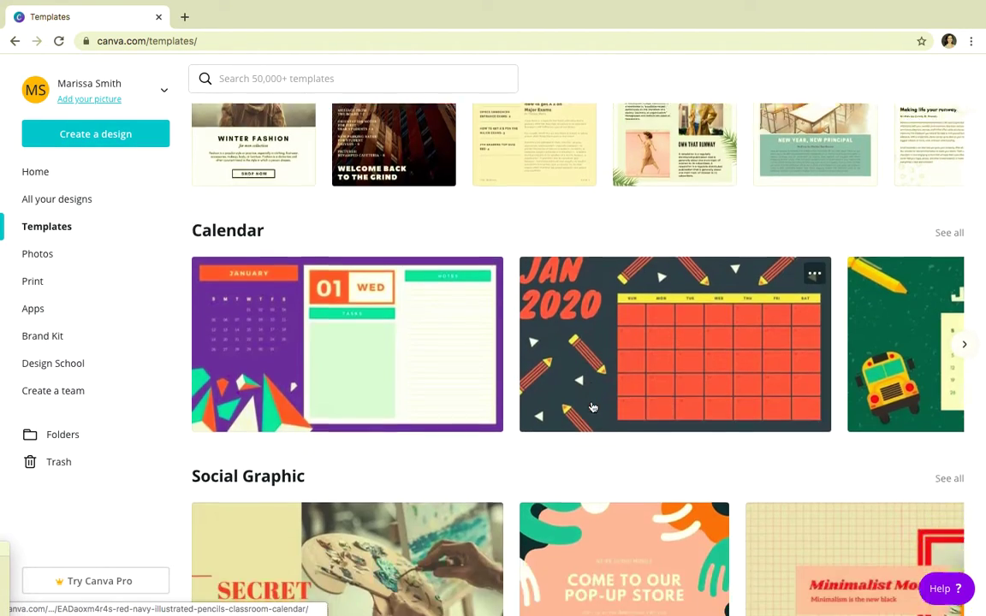
# Look through the whole row of Calendar templates and the Social Graphic row below it.
pyautogui.hscroll(8, 646, 338)
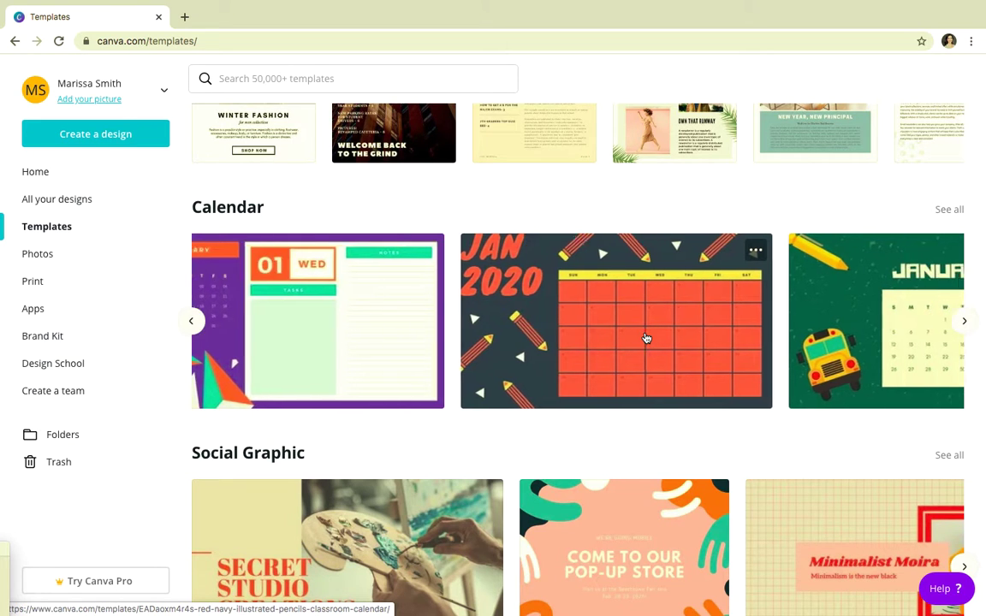
pyautogui.hscroll(8, 646, 338)
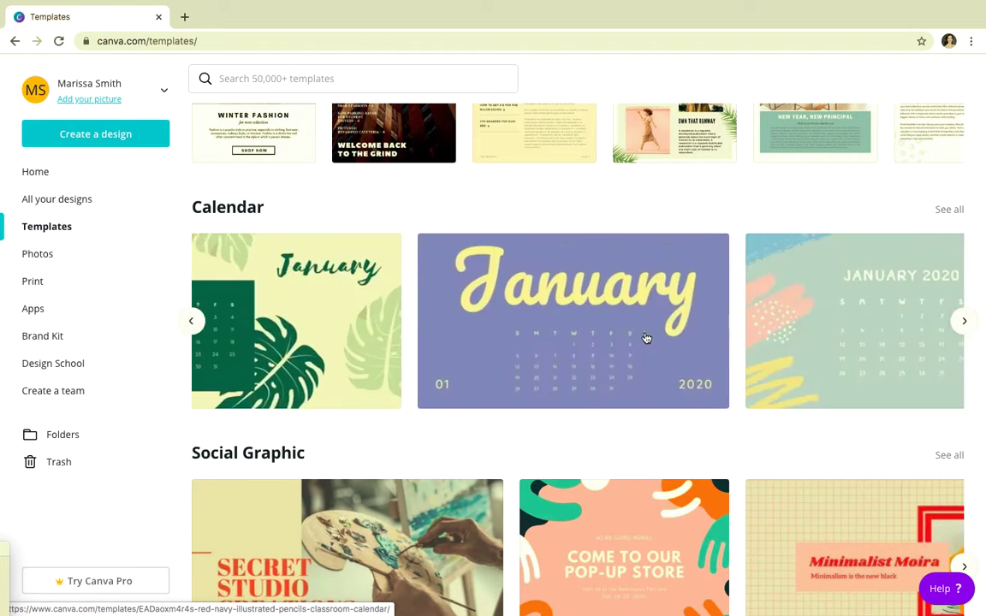
pyautogui.hscroll(4, 646, 338)
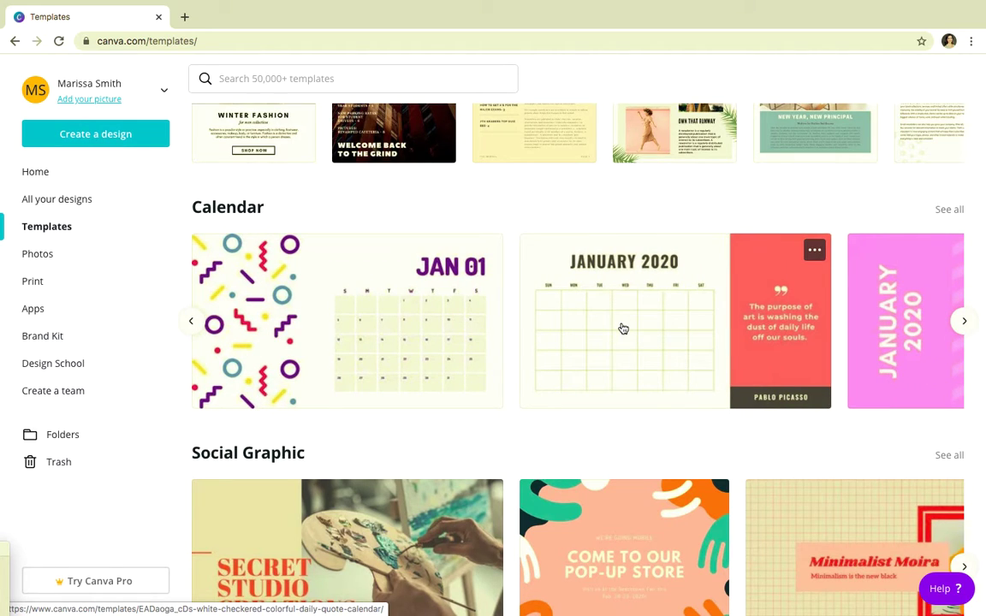
pyautogui.hscroll(4, 622, 329)
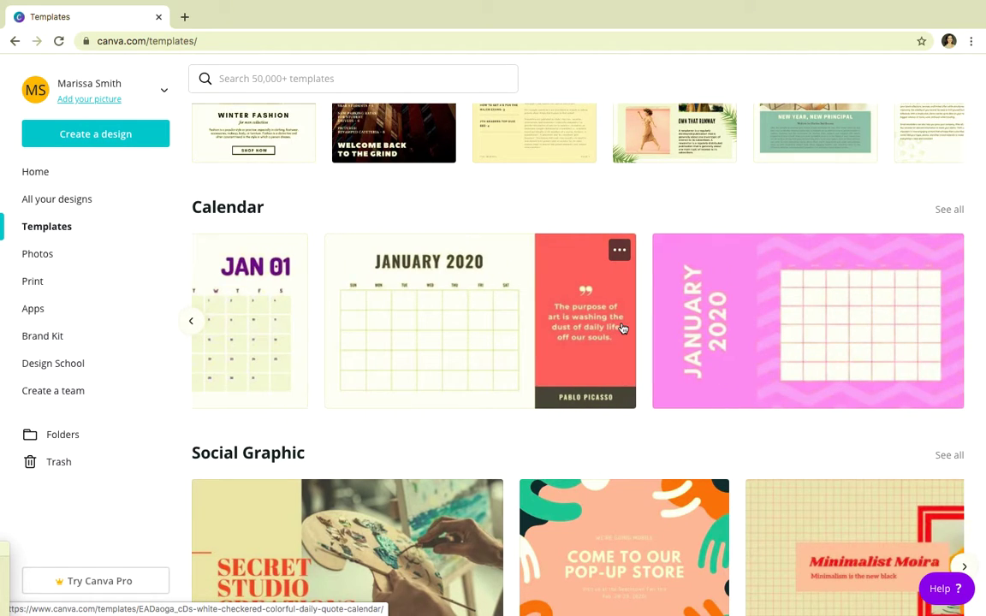
pyautogui.scroll(-3, 495, 339)
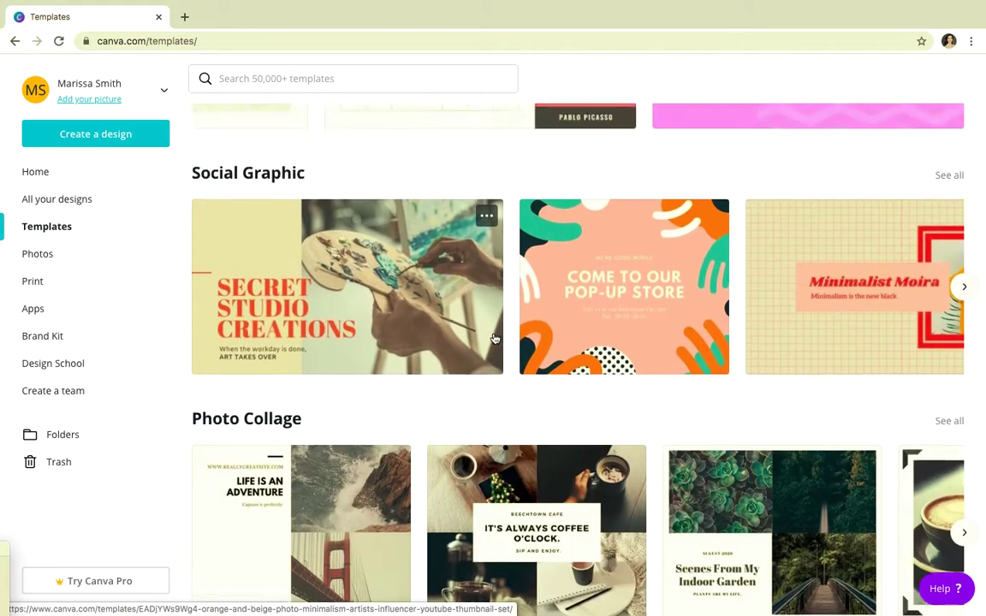
# Search the template library for "valentines day" and browse the matching templates.
pyautogui.scroll(20, 493, 338)
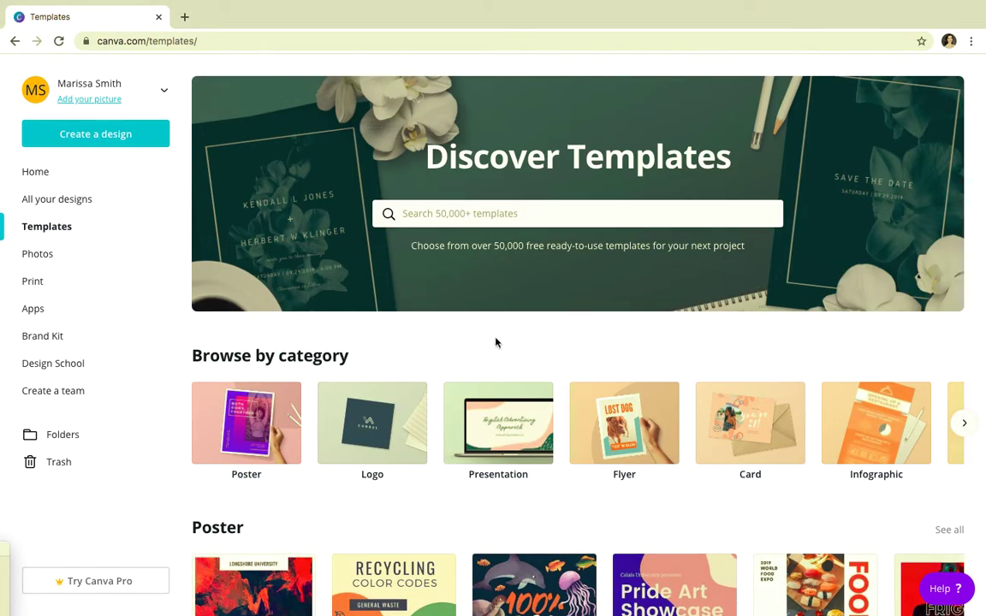
pyautogui.click(459, 214)
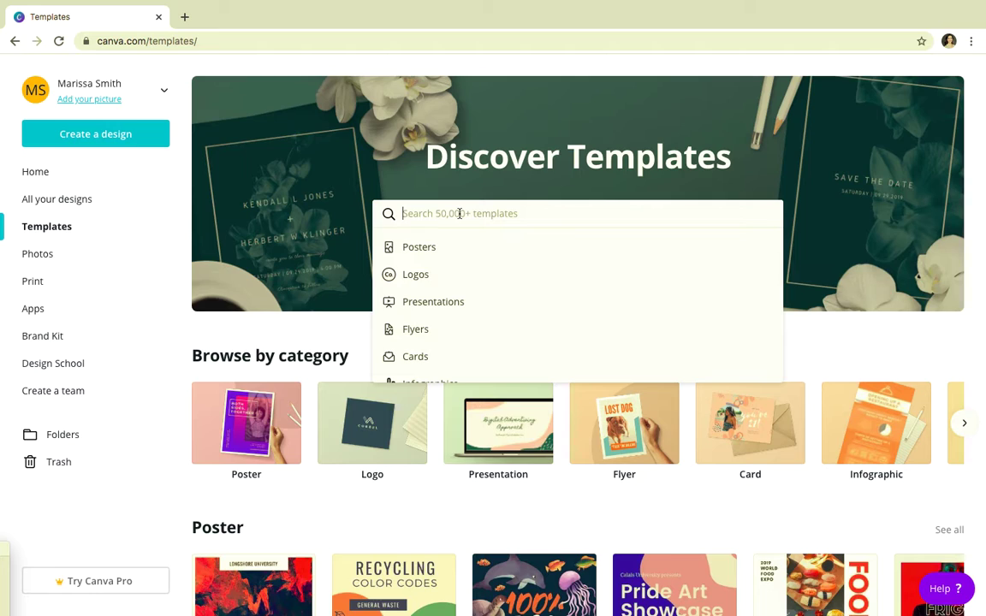
pyautogui.write('valentines day')
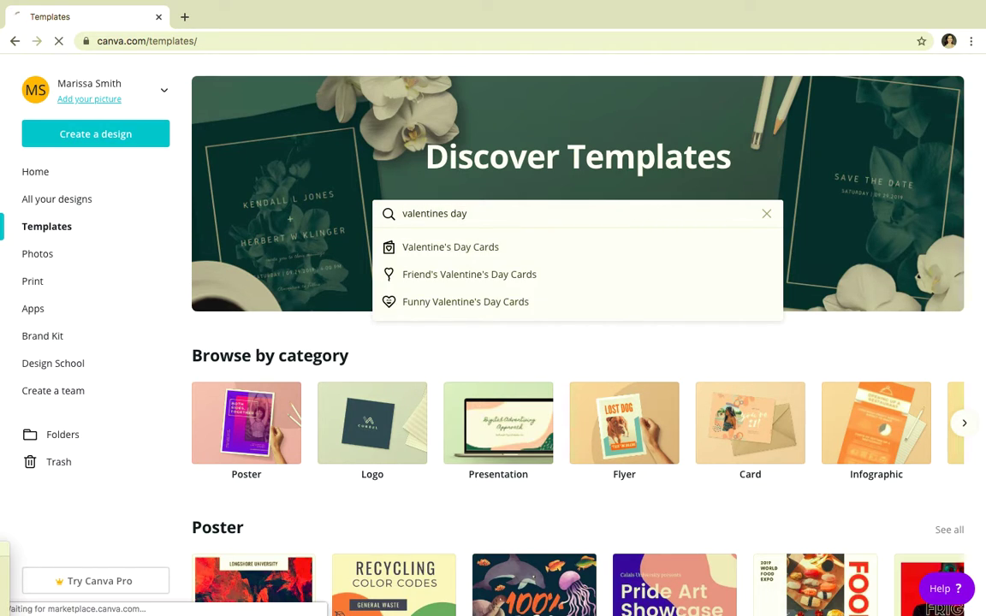
pyautogui.press('Return')
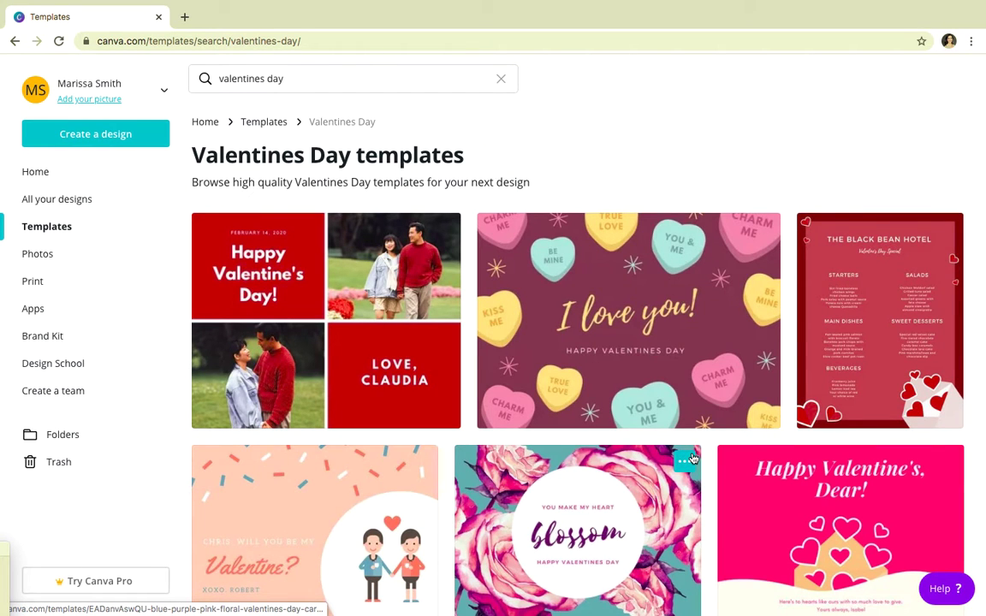
pyautogui.scroll(-9, 693, 460)
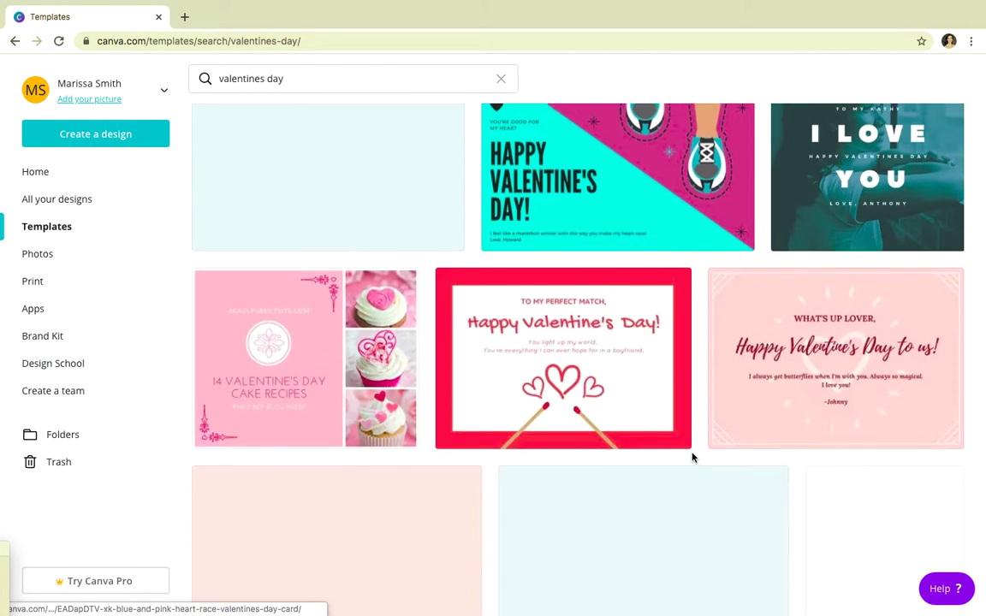
pyautogui.scroll(-8, 693, 457)
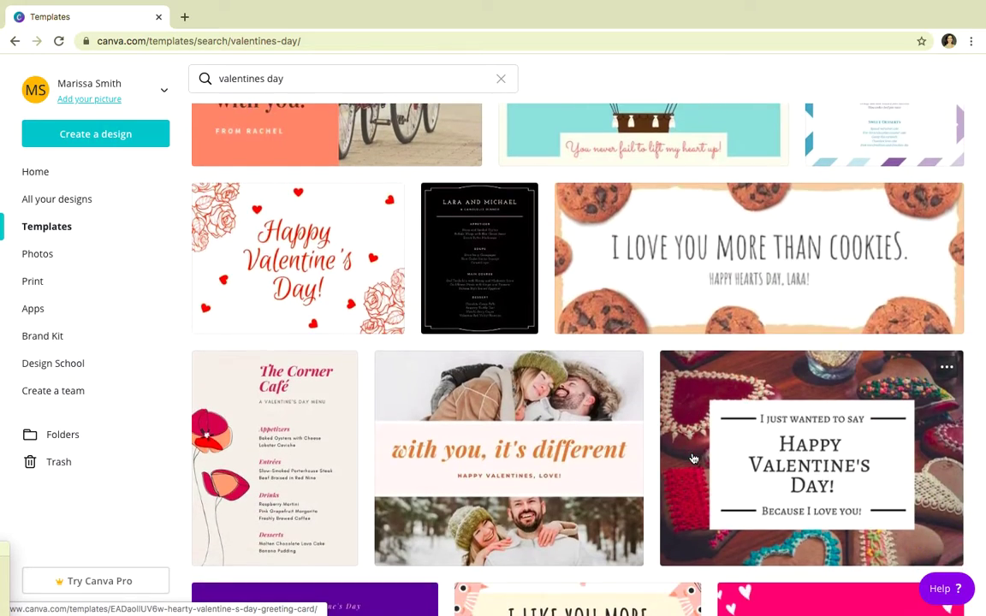
pyautogui.scroll(-5, 693, 459)
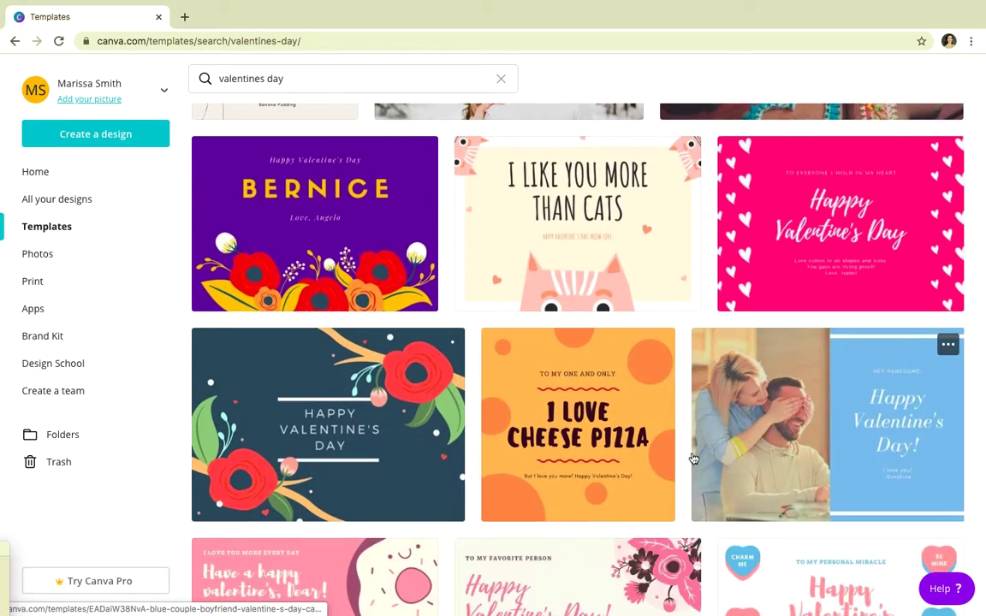
pyautogui.scroll(-6, 693, 459)
pyautogui.scroll(20, 693, 459)
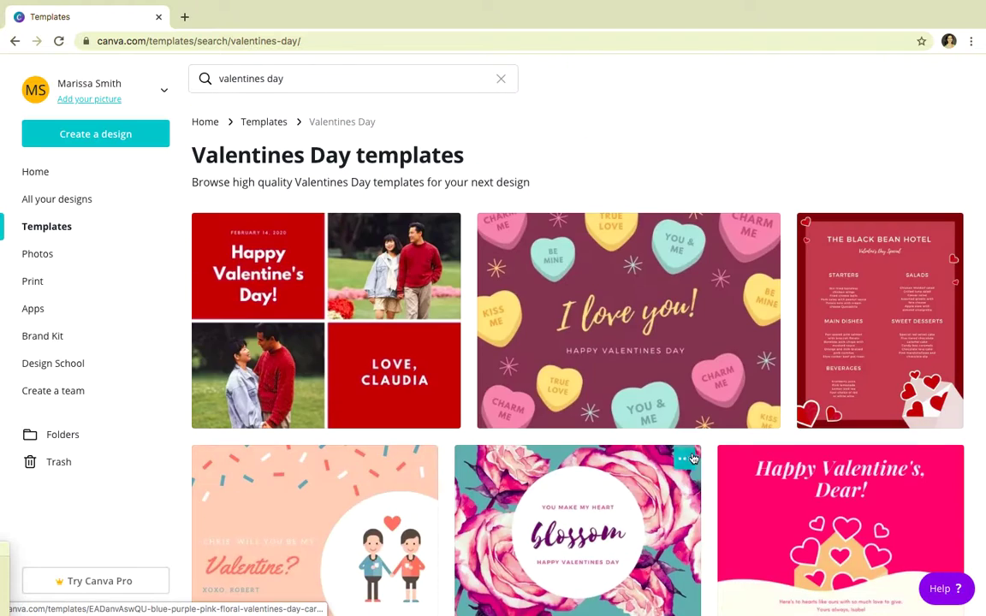
# Review the suggested design types for a new design and start a blank Facebook Post.
pyautogui.click(116, 141)
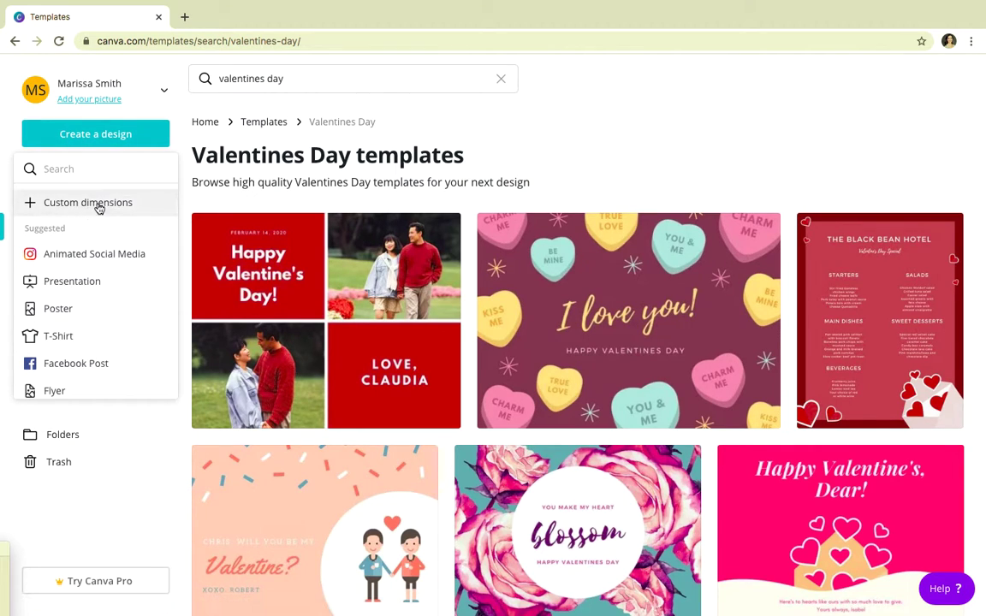
pyautogui.scroll(-3, 82, 321)
pyautogui.scroll(-3, 82, 321)
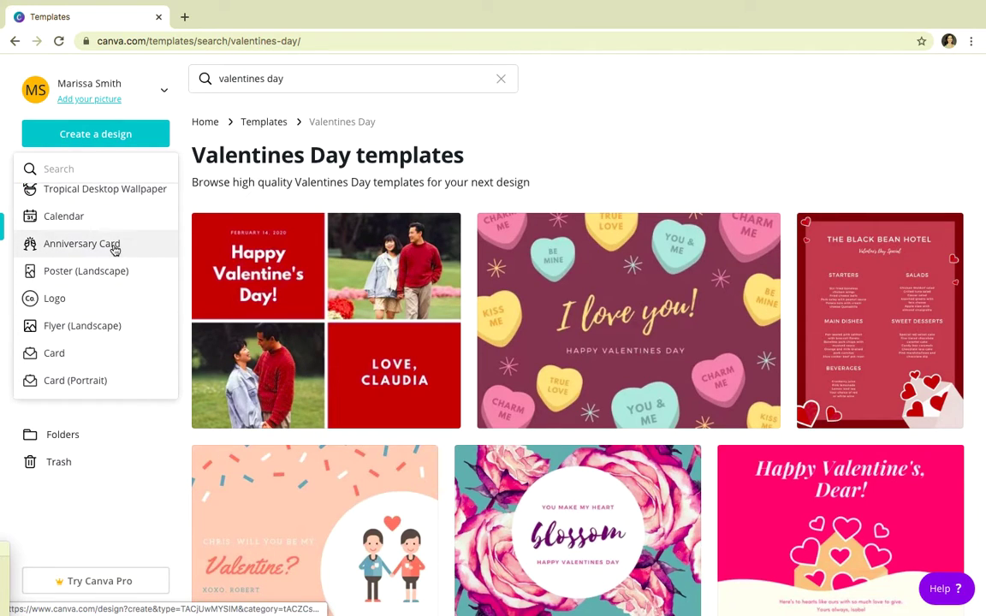
pyautogui.scroll(3, 112, 248)
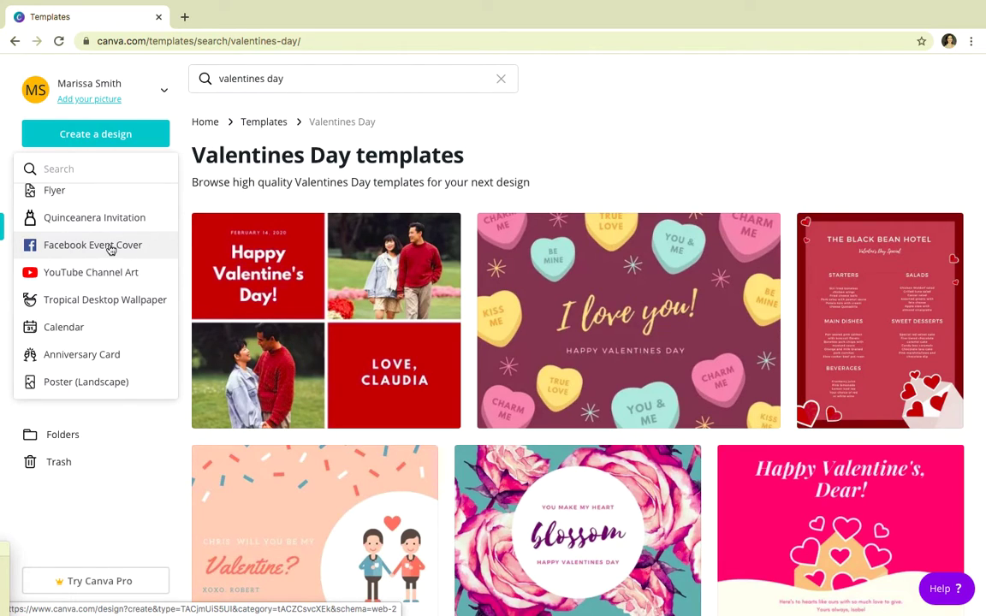
pyautogui.scroll(3, 110, 248)
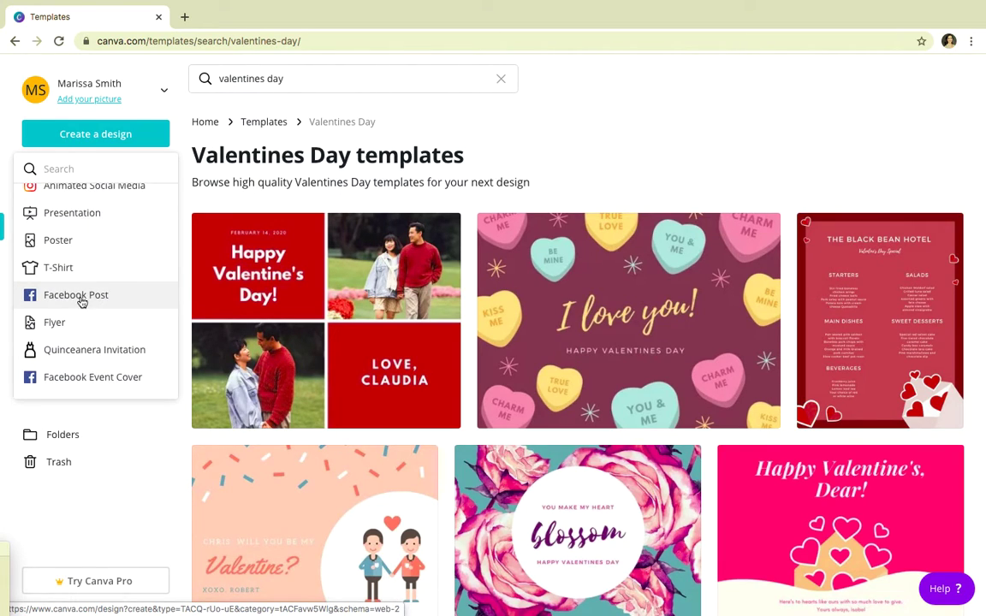
pyautogui.click(82, 301)
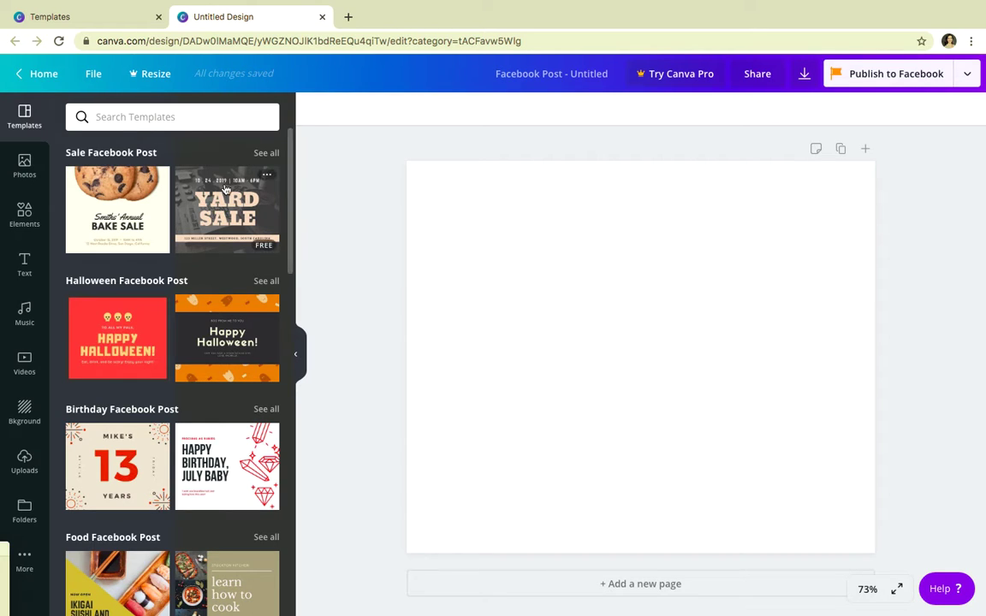
# Browse the Facebook Post templates and apply the couple-silhouette LOVE template from the Love category.
pyautogui.scroll(-1, 196, 351)
pyautogui.scroll(-10, 196, 351)
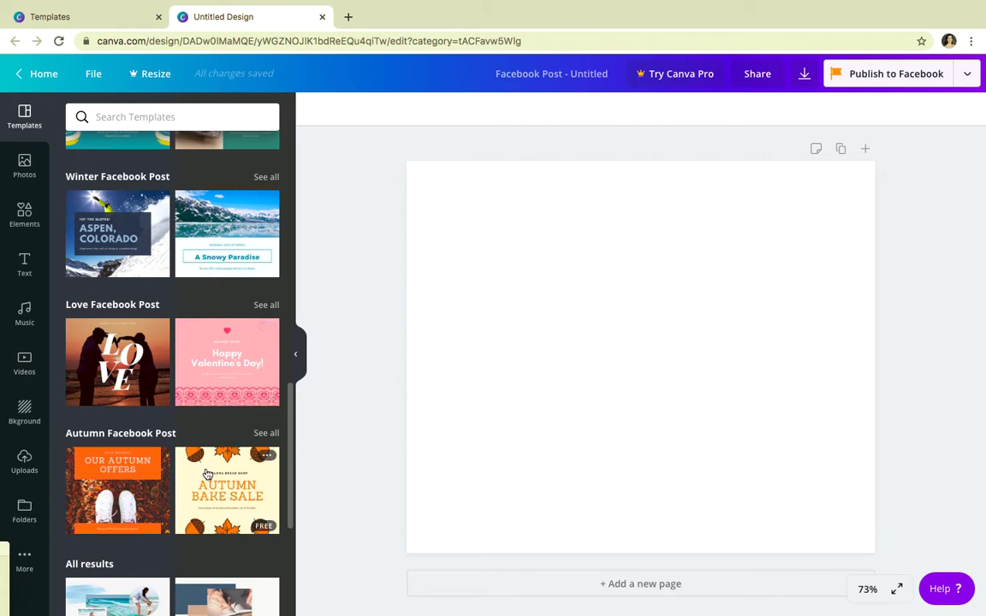
pyautogui.click(96, 371)
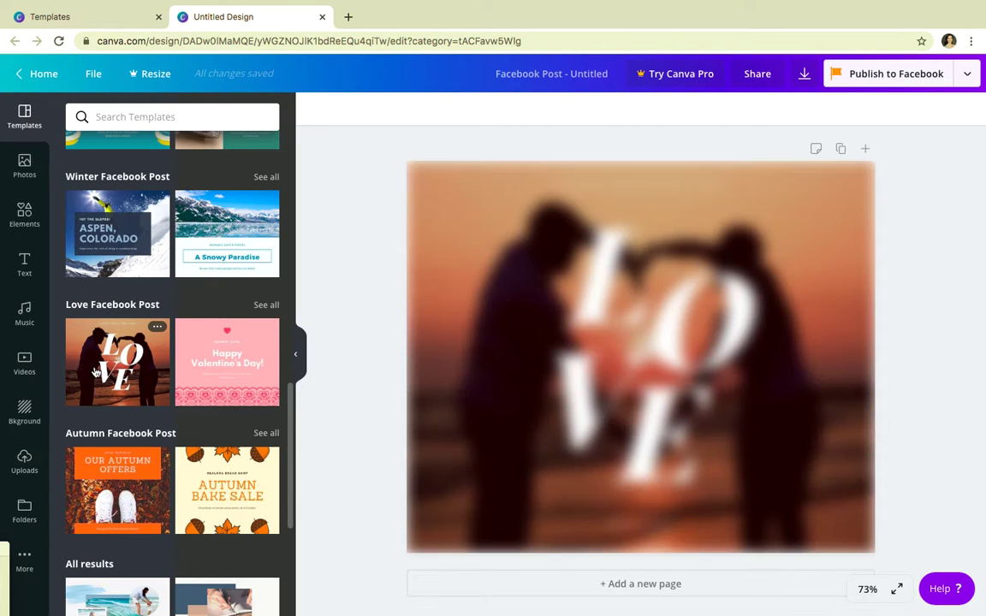
pyautogui.scroll(3, 95, 371)
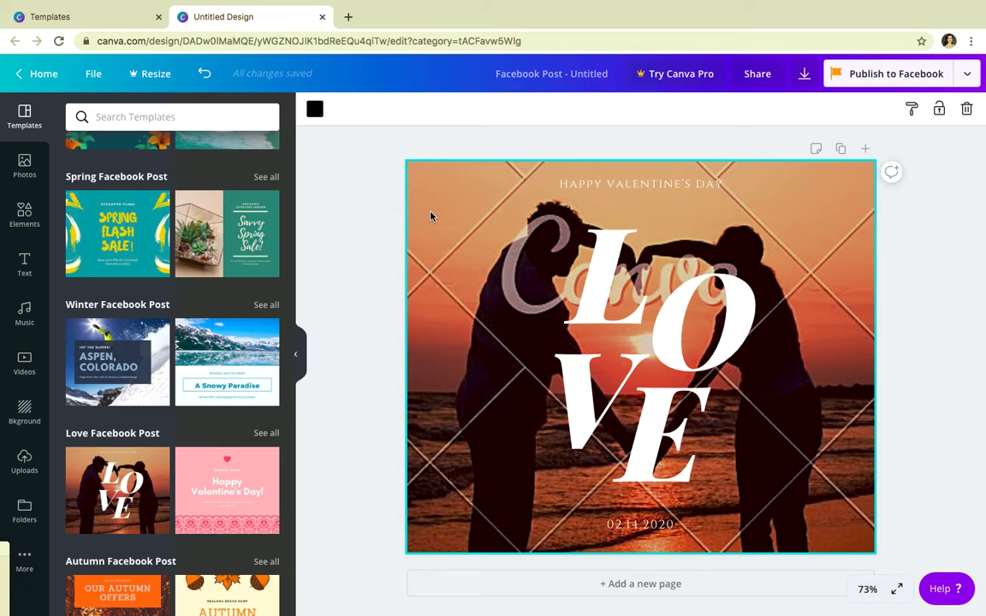
# Delete the applied template's background and its full-page sunset photo together with the empty image frame.
pyautogui.press('Delete')
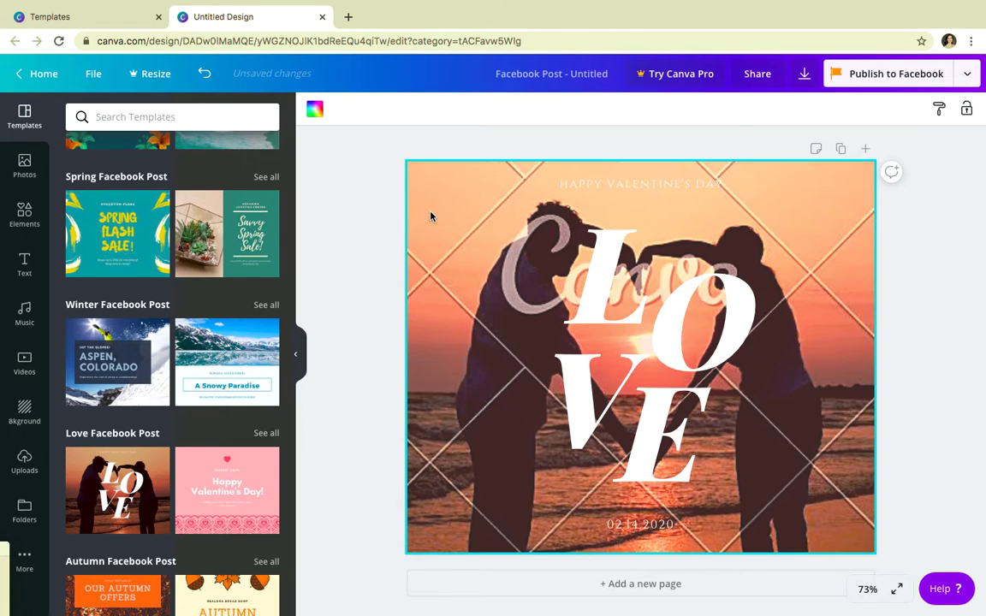
pyautogui.click(490, 232)
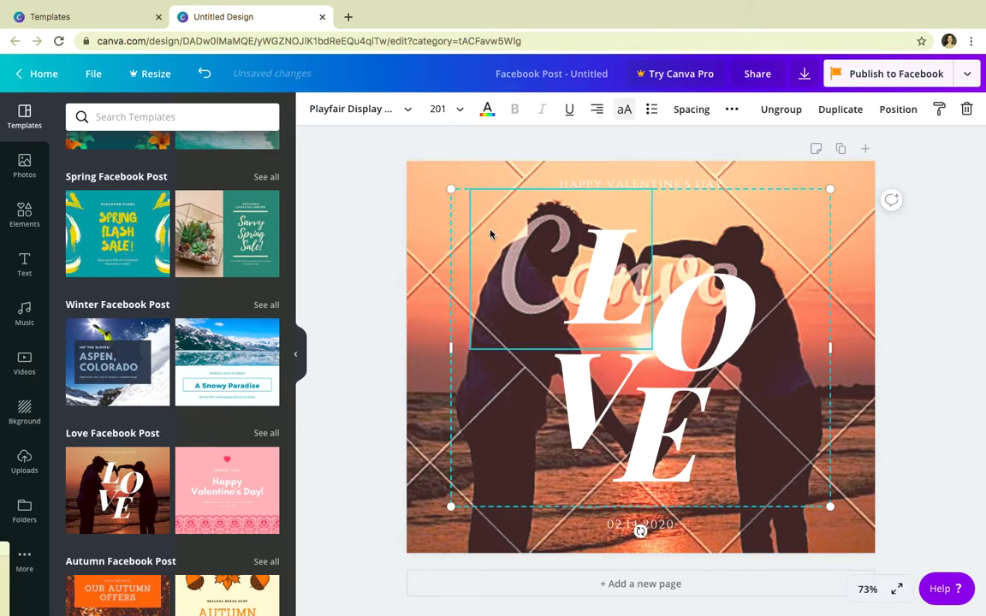
pyautogui.click(417, 194)
pyautogui.press('Delete')
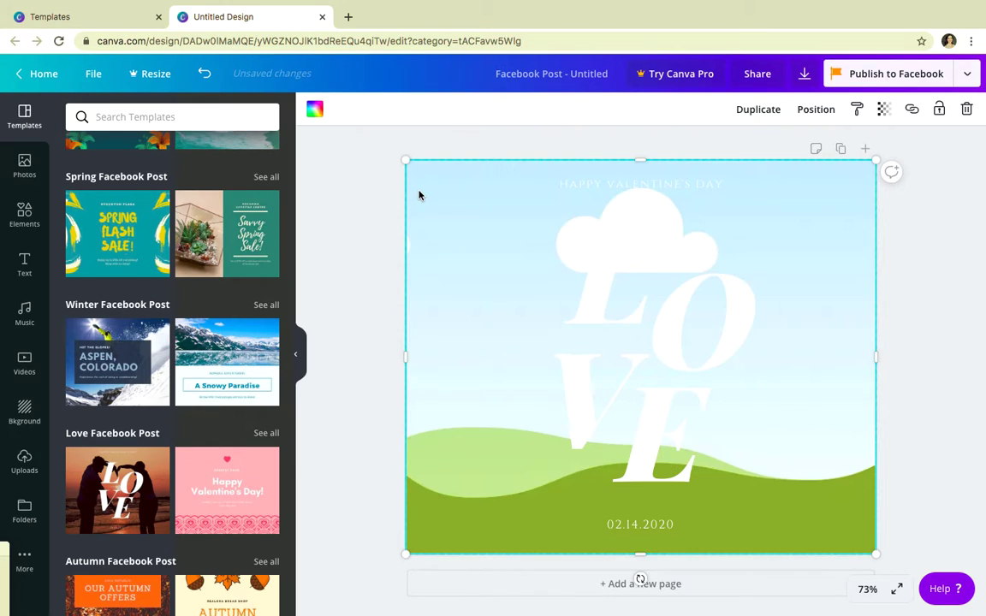
pyautogui.press('Delete')
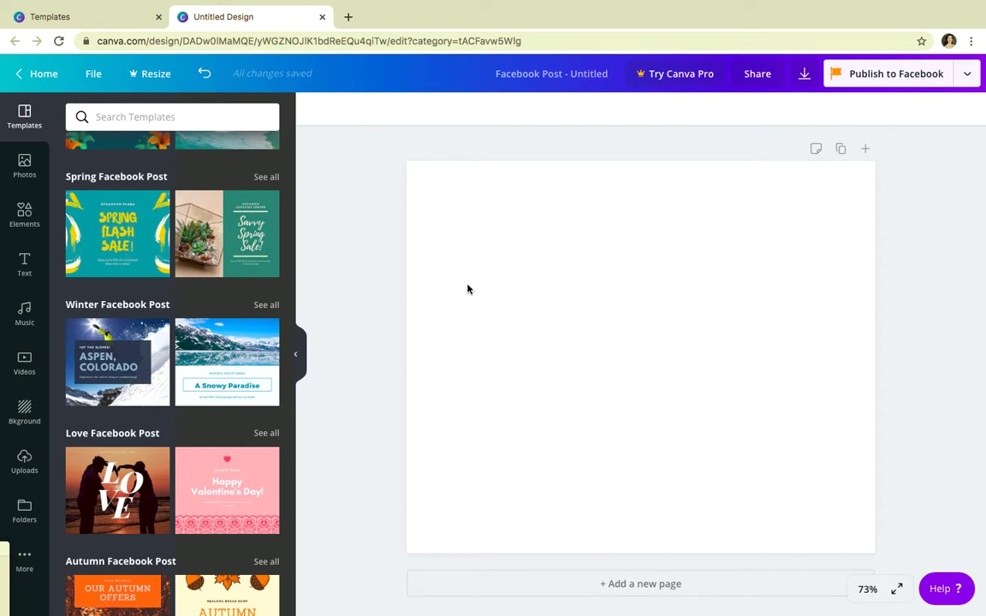
# Open the Instagram app among the additional apps, add the photo of the baby in the hooded towel, and delete it from the page.
pyautogui.scroll(-3, 260, 479)
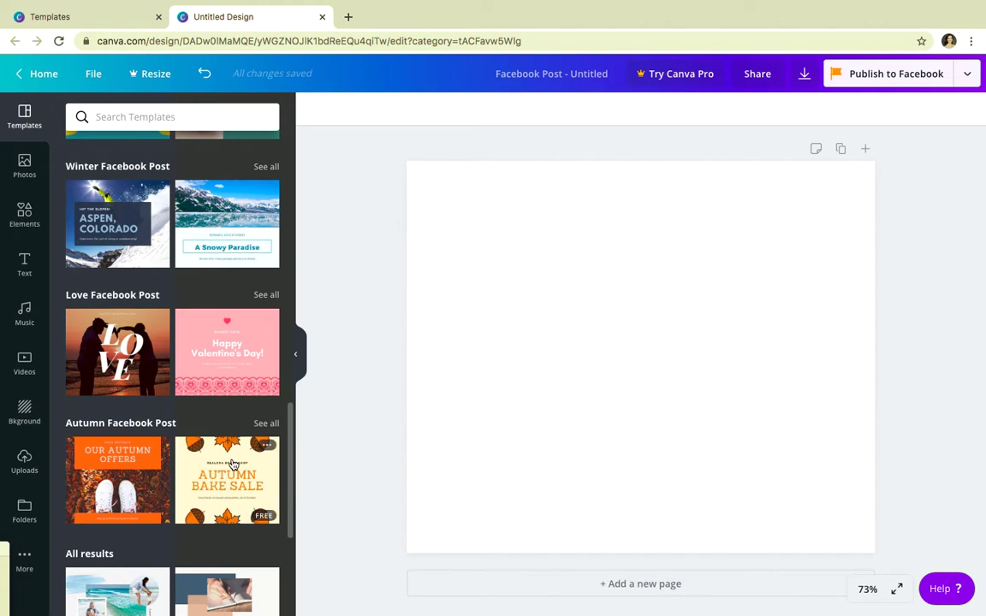
pyautogui.scroll(10, 215, 305)
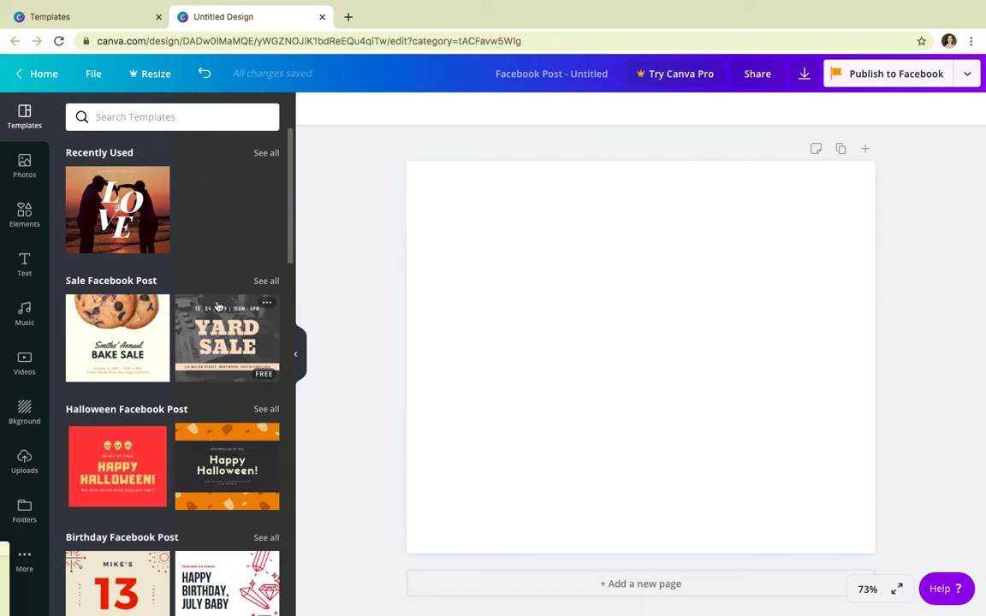
pyautogui.click(25, 559)
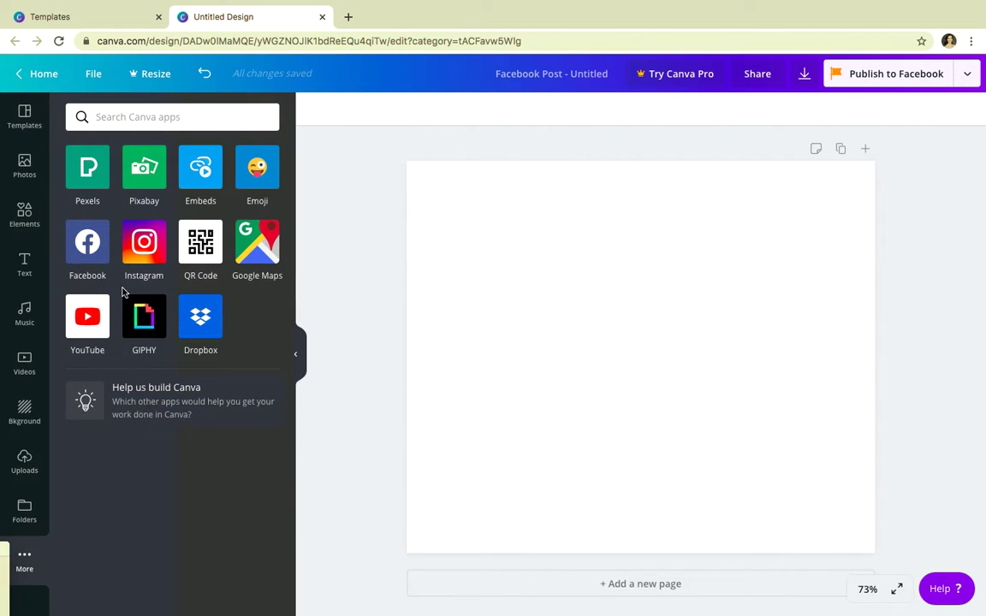
pyautogui.click(145, 245)
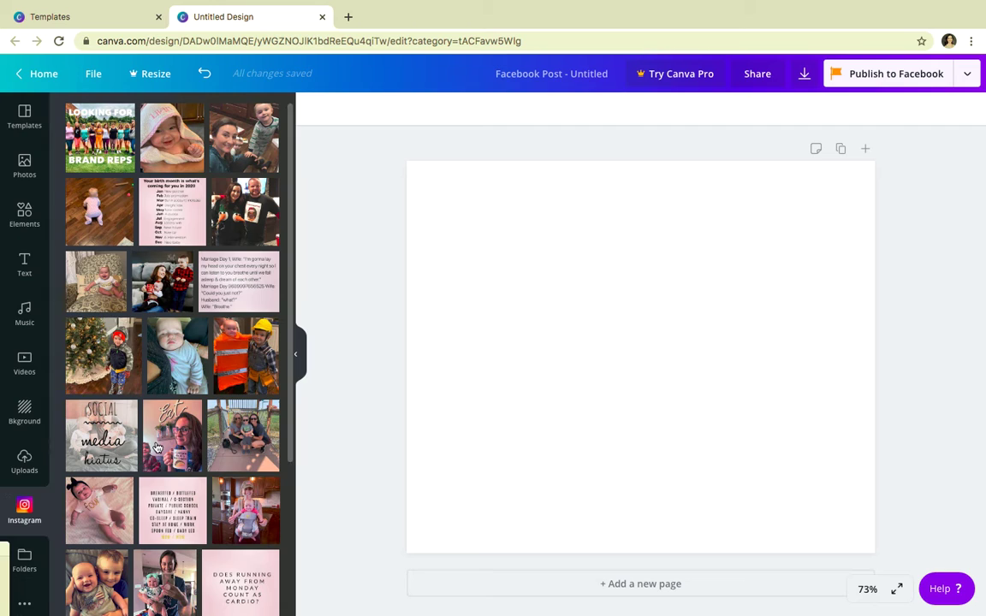
pyautogui.scroll(-2, 157, 447)
pyautogui.scroll(2, 207, 197)
pyautogui.click(161, 146)
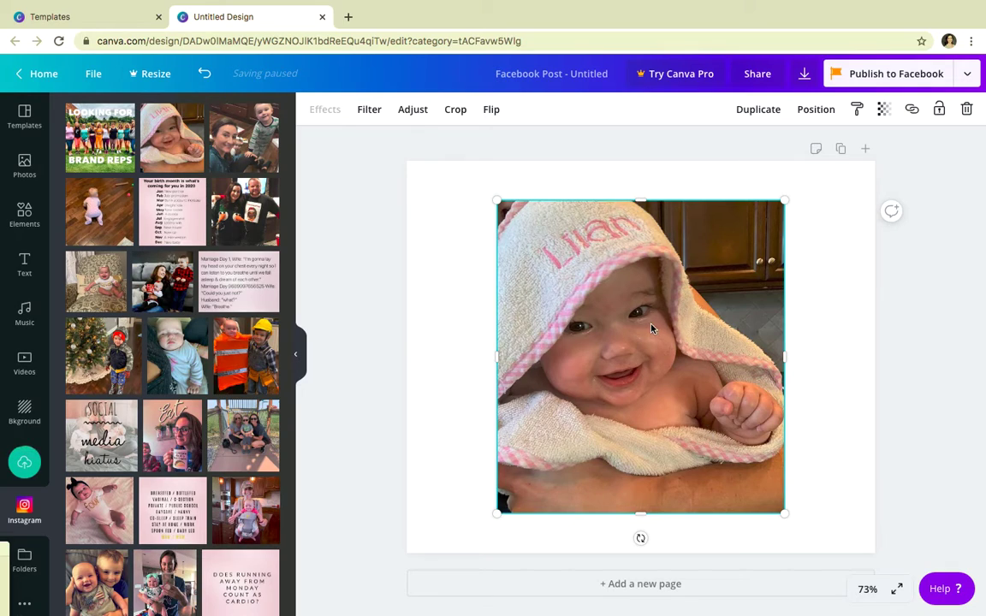
pyautogui.press('Delete')
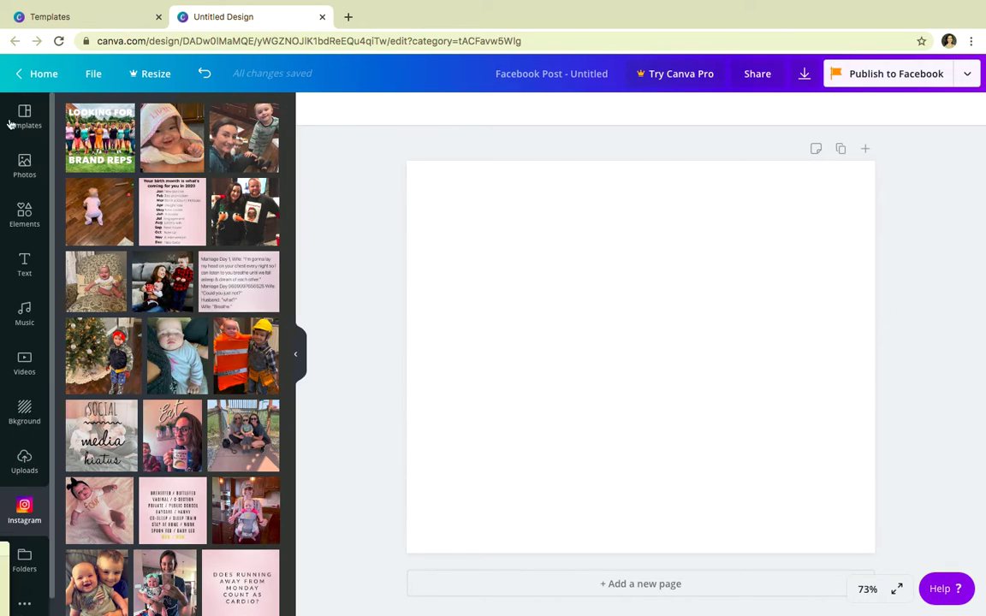
# Open the photo library and look through the recently used and trending photos, including the free and paid ones.
pyautogui.click(25, 162)
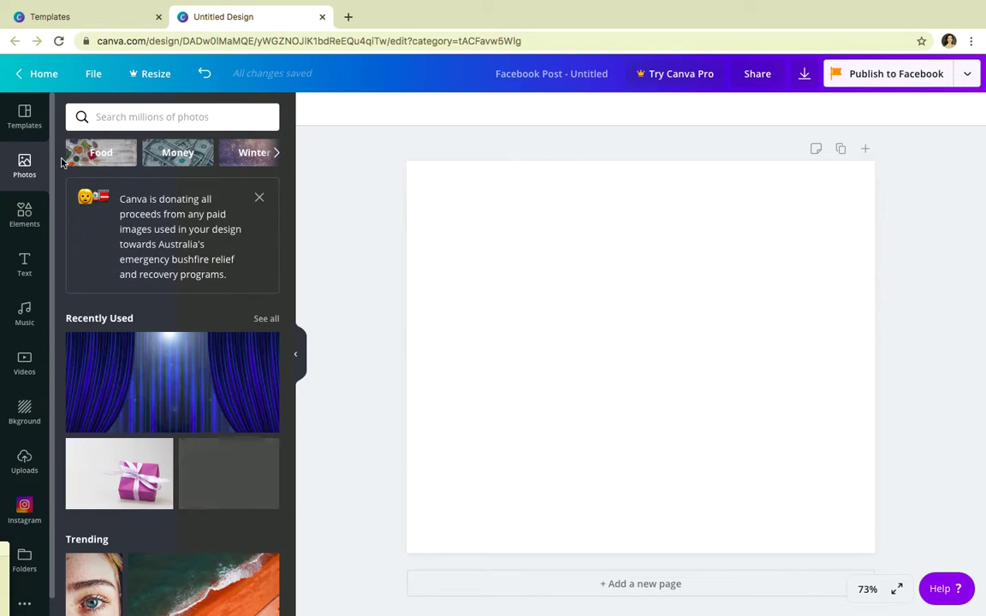
pyautogui.scroll(-10, 150, 365)
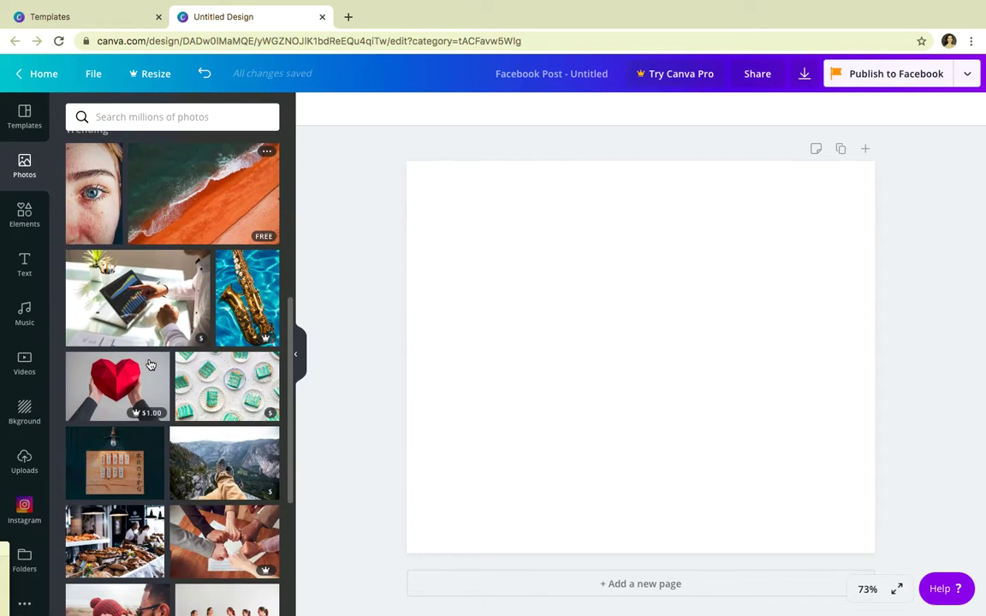
pyautogui.scroll(-5, 150, 366)
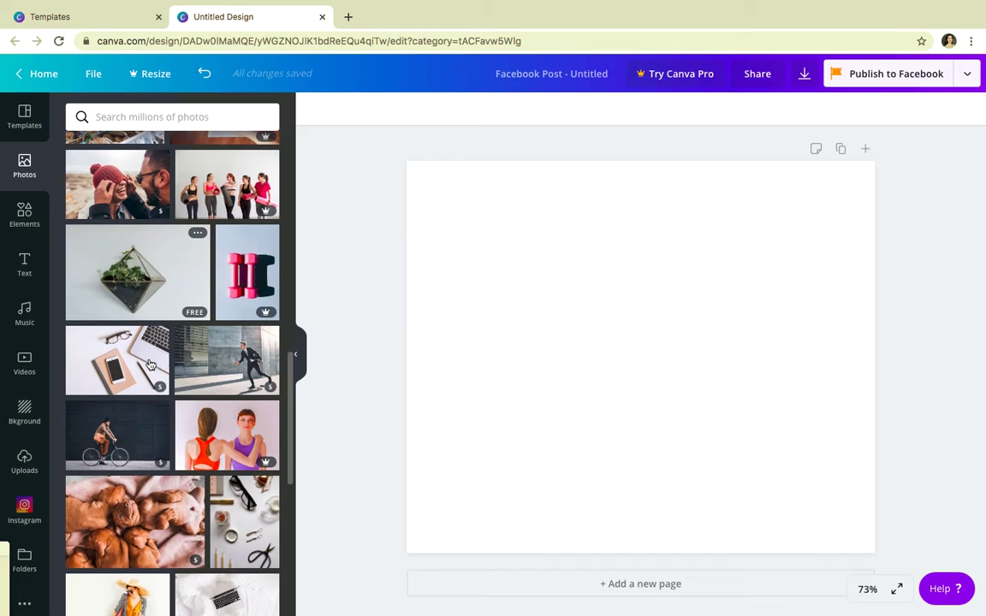
pyautogui.scroll(15, 149, 365)
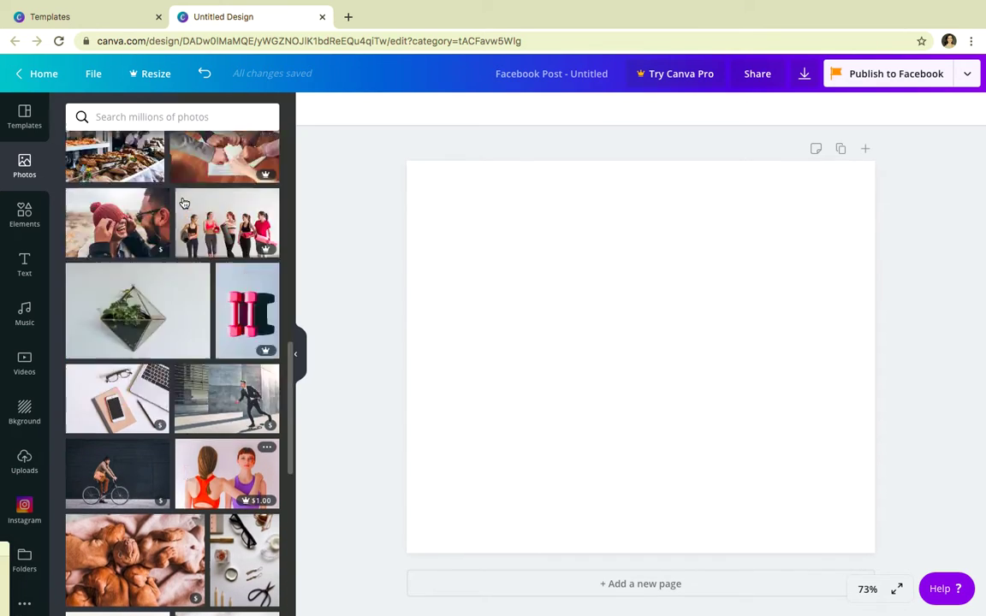
# Open the uploaded images and delete the leftover white LOVE text group from the page.
pyautogui.click(24, 469)
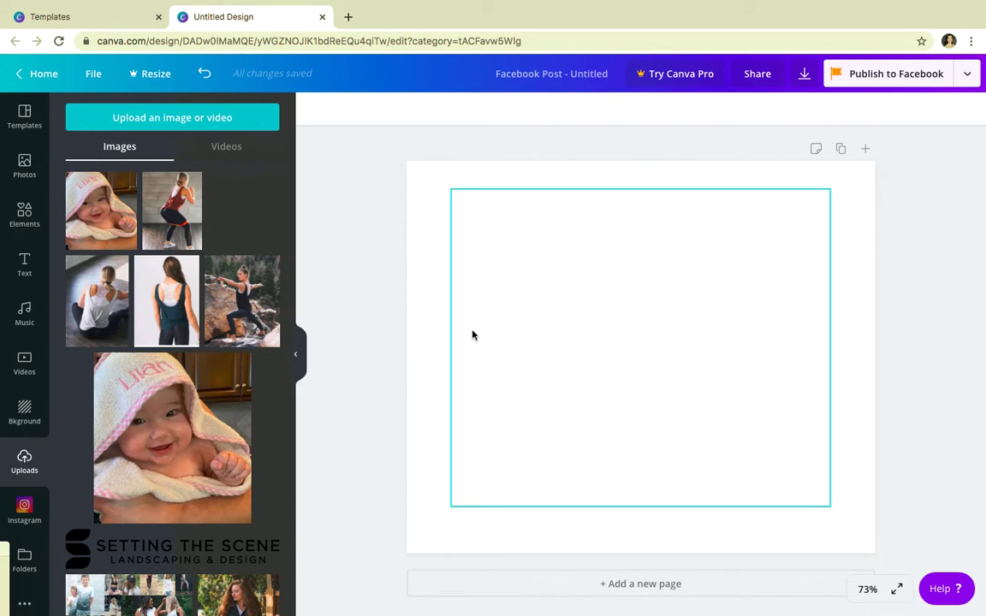
pyautogui.click(522, 347)
pyautogui.click(514, 246)
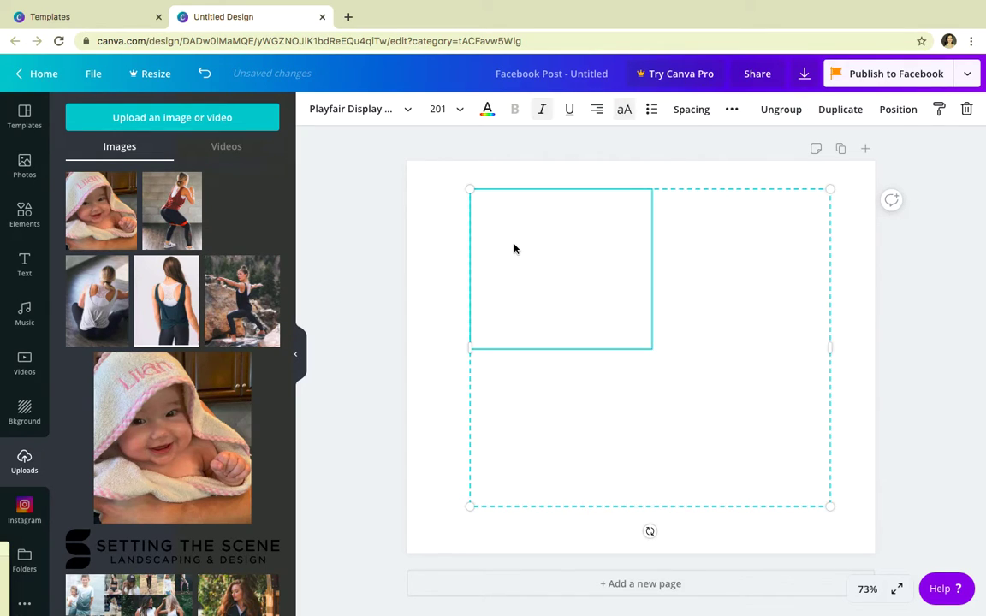
pyautogui.press('Delete')
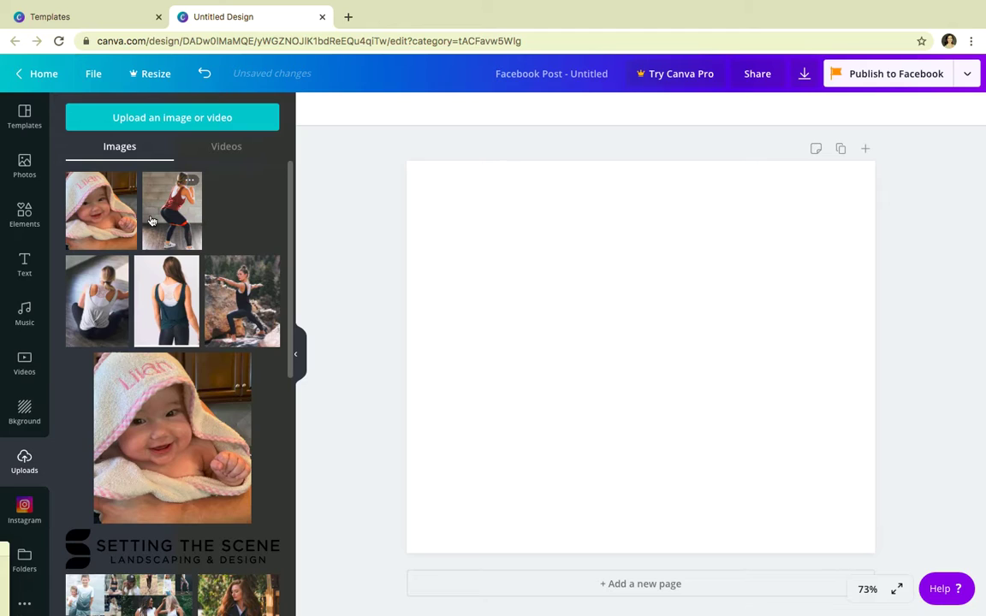
# Place the uploaded photo of the seated woman in the page's upper-left corner and delete the leftover "HAPPY VALENTINE'S DAY" text.
pyautogui.click(83, 293)
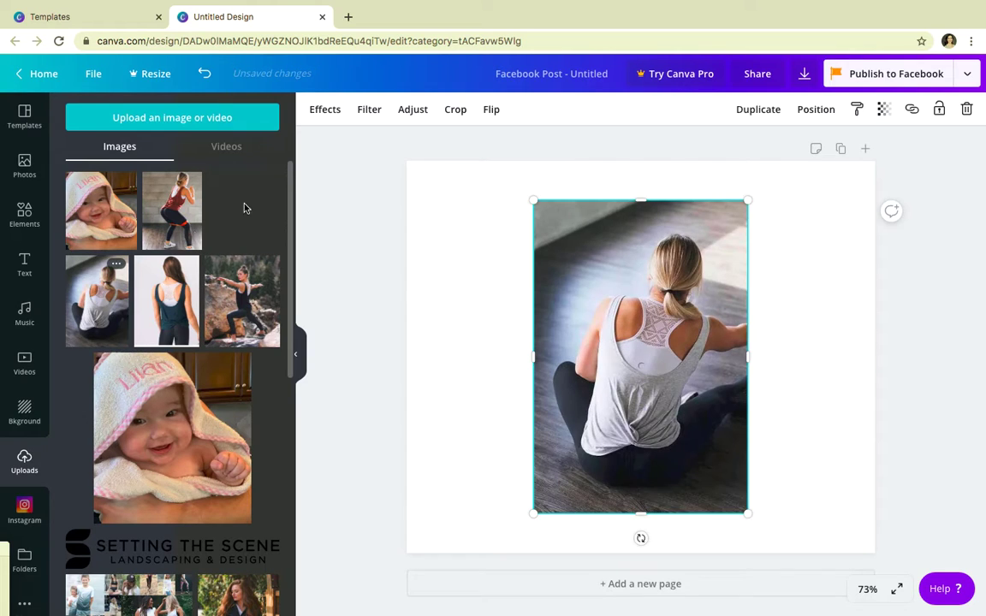
pyautogui.moveTo(564, 328); pyautogui.dragTo(495, 301)
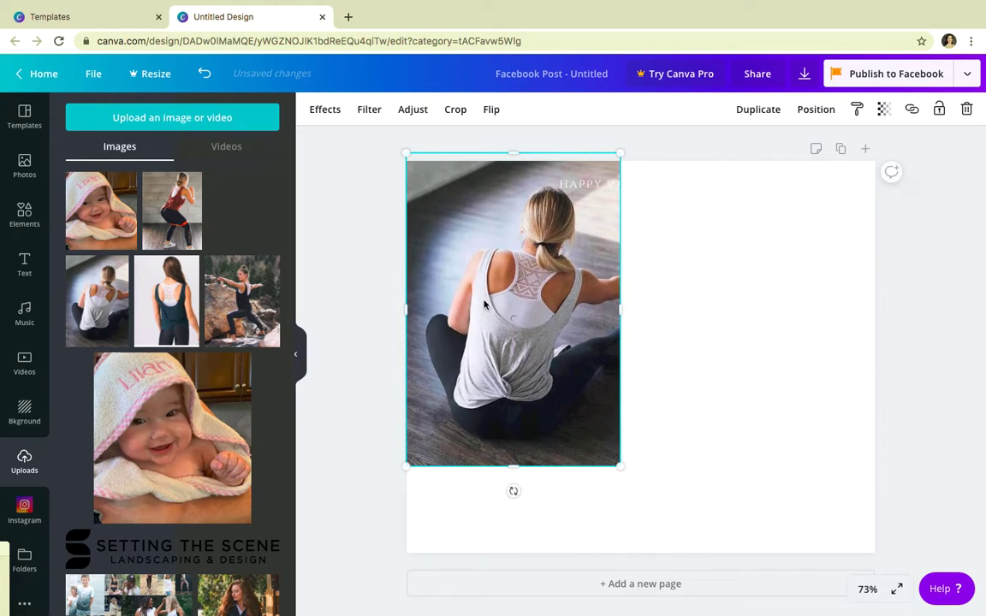
pyautogui.click(653, 185)
pyautogui.press('Delete')
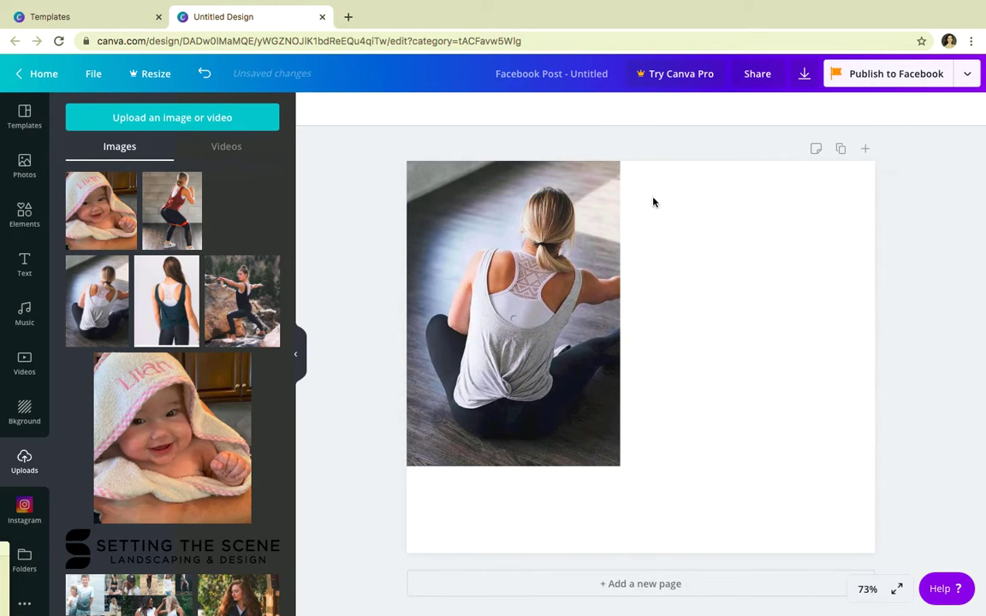
# View the image files on the computer that can be uploaded, and cancel without choosing one.
pyautogui.click(649, 340)
pyautogui.click(152, 120)
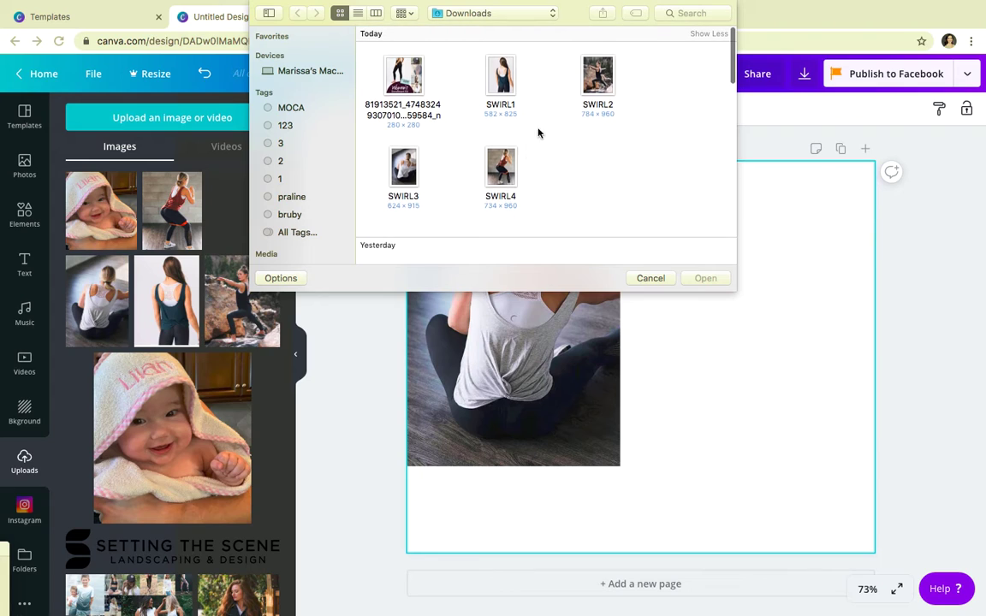
pyautogui.click(648, 279)
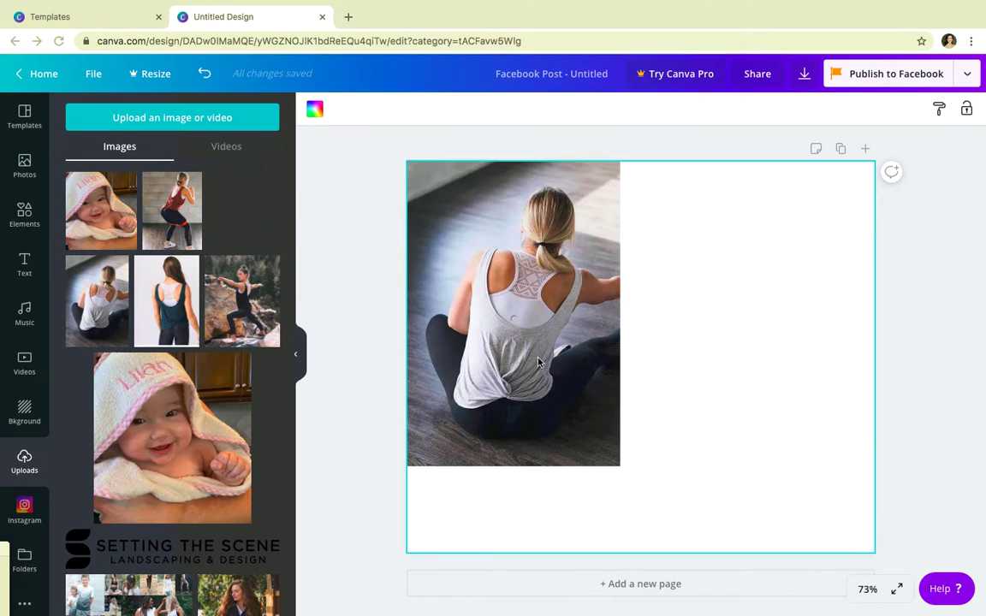
# Shrink the seated woman's photo proportionally to about two thirds of its size, keeping it in the page's upper-left corner.
pyautogui.click(598, 454)
pyautogui.moveTo(617, 463); pyautogui.dragTo(554, 368)
# Open the elements library and look through its categories, such as Grids, Shapes, Frames, Stickers, Charts, Lines and Icons.
pyautogui.click(27, 214)
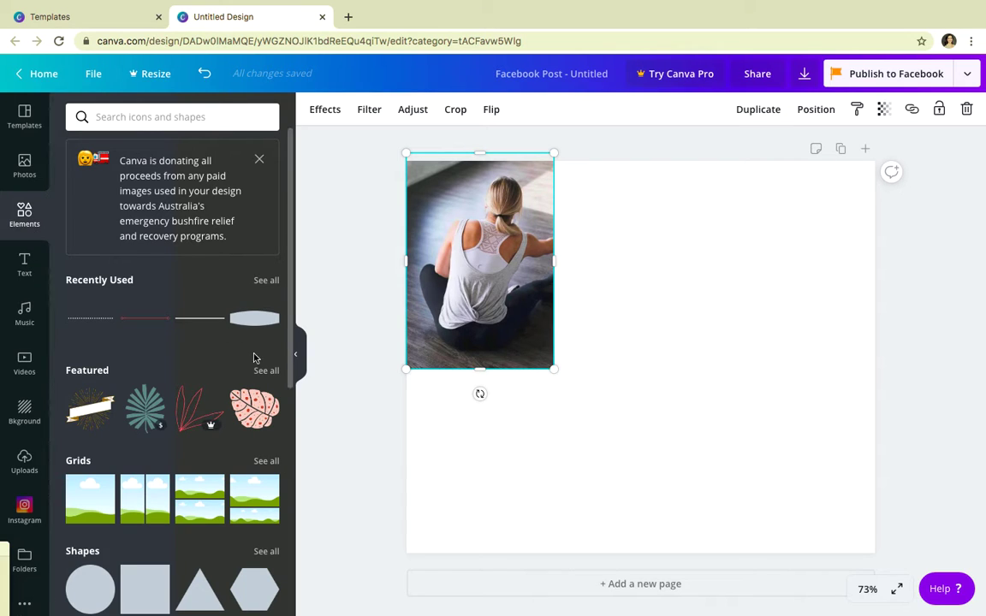
pyautogui.scroll(-1, 253, 357)
pyautogui.scroll(-5, 205, 454)
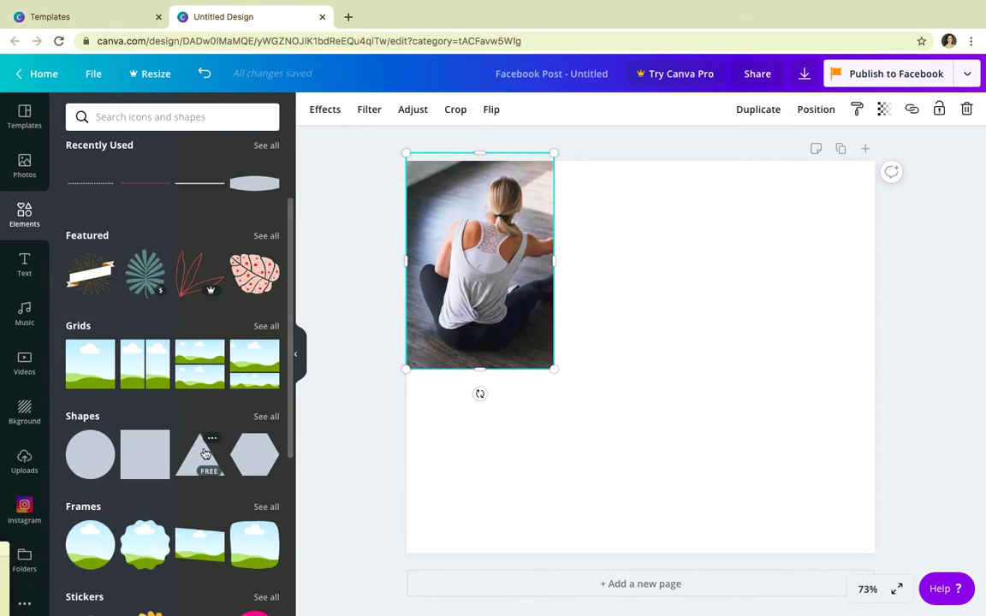
pyautogui.scroll(-5, 147, 483)
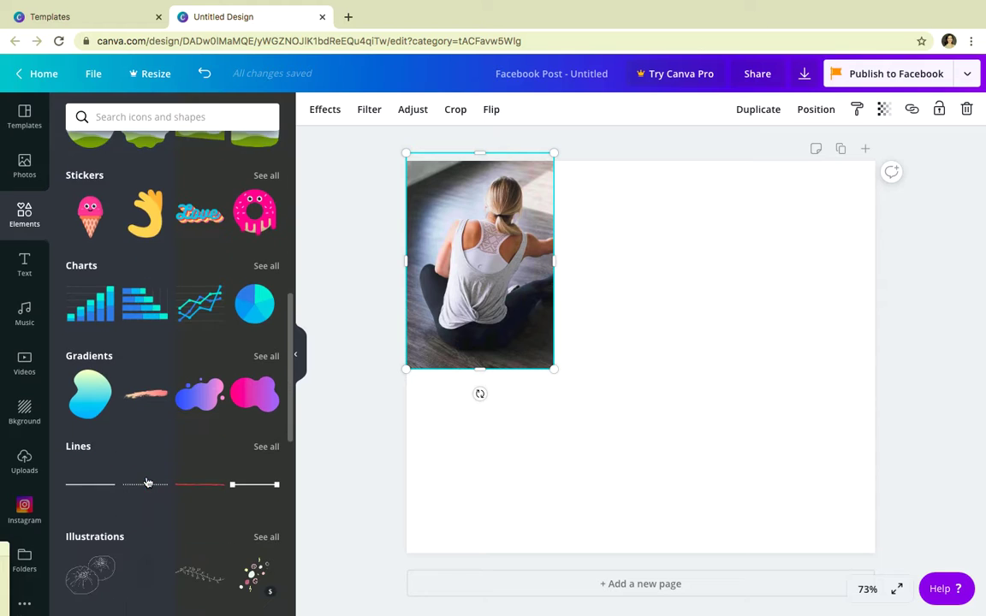
pyautogui.scroll(-7, 187, 379)
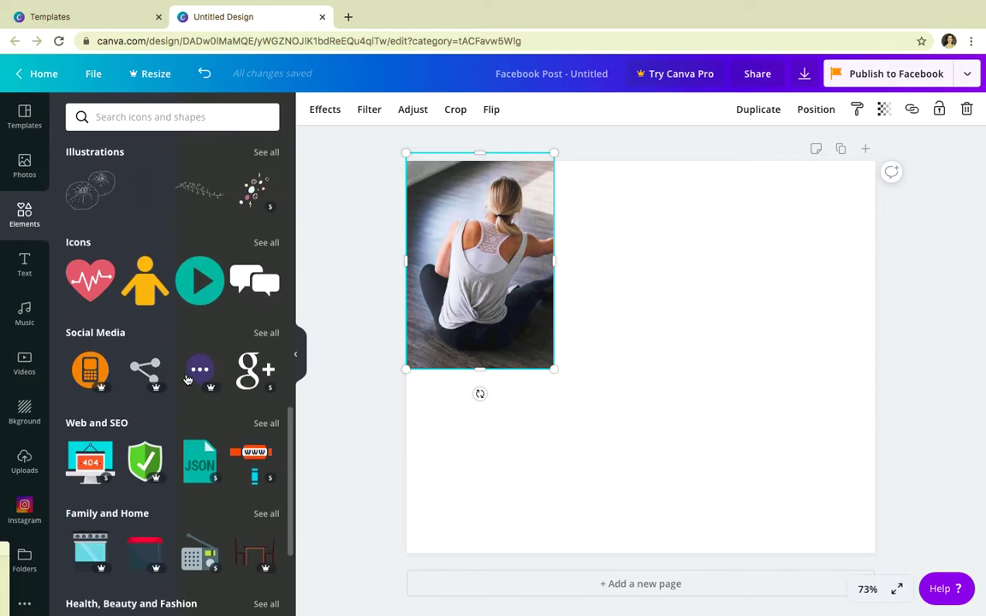
pyautogui.scroll(10, 187, 379)
pyautogui.scroll(4, 188, 379)
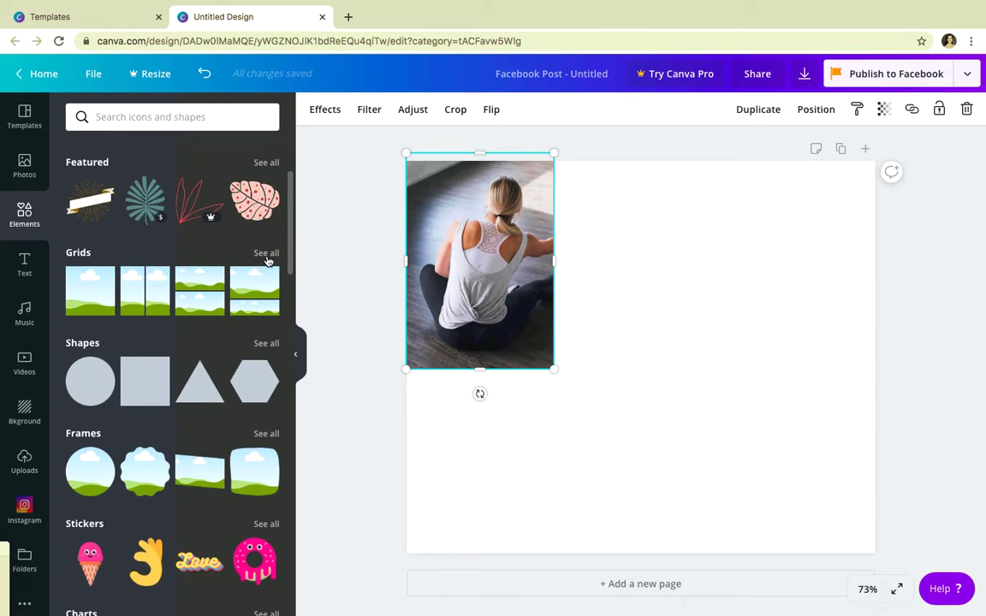
# Add the two-by-two grid of four equal cells across the page and delete the leftover "02.14.2020" text.
pyautogui.click(266, 256)
pyautogui.scroll(-2, 228, 411)
pyautogui.scroll(-3, 228, 412)
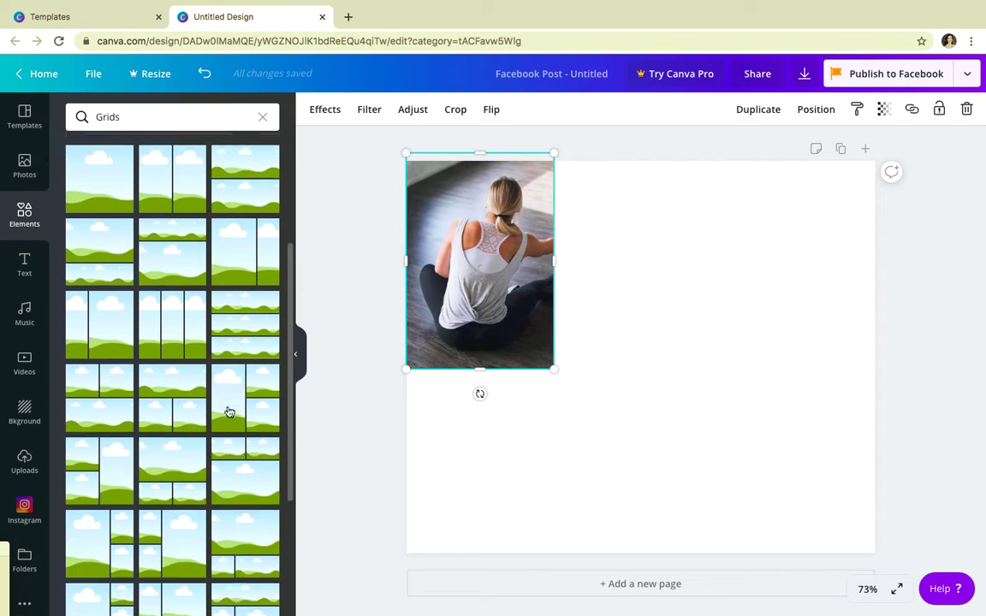
pyautogui.scroll(-5, 228, 411)
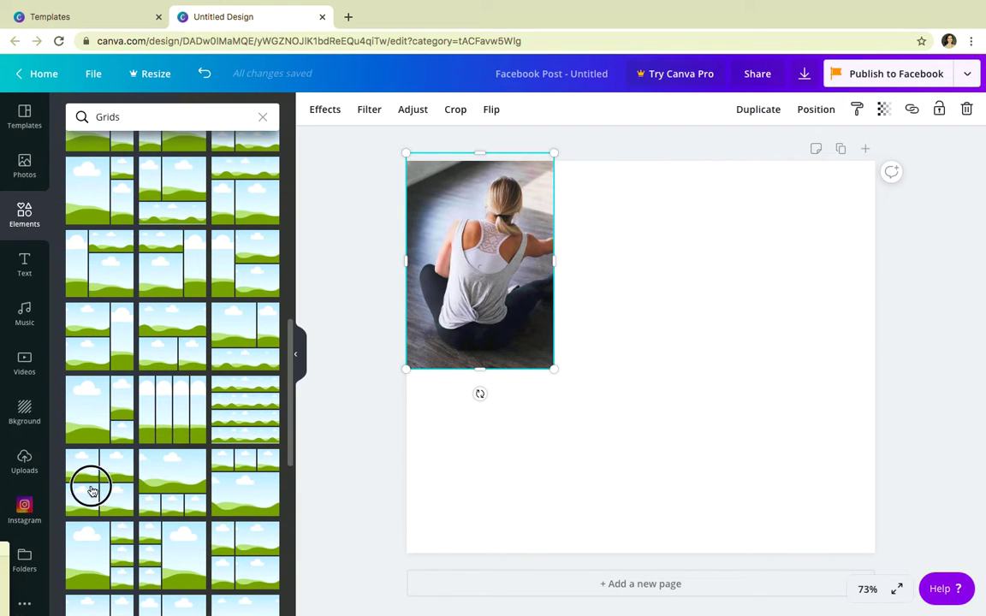
pyautogui.click(92, 489)
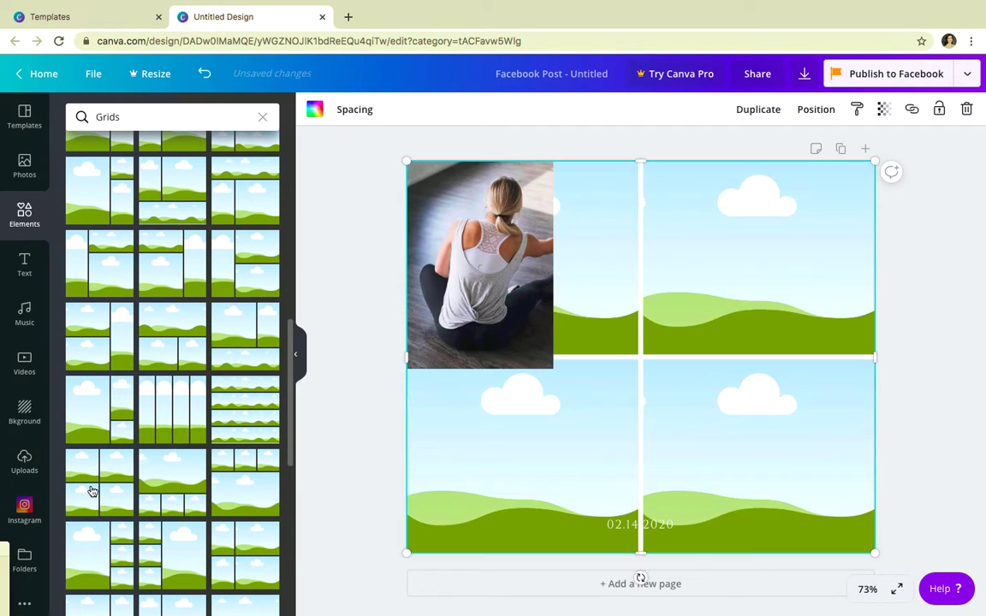
pyautogui.click(620, 524)
pyautogui.press('Escape')
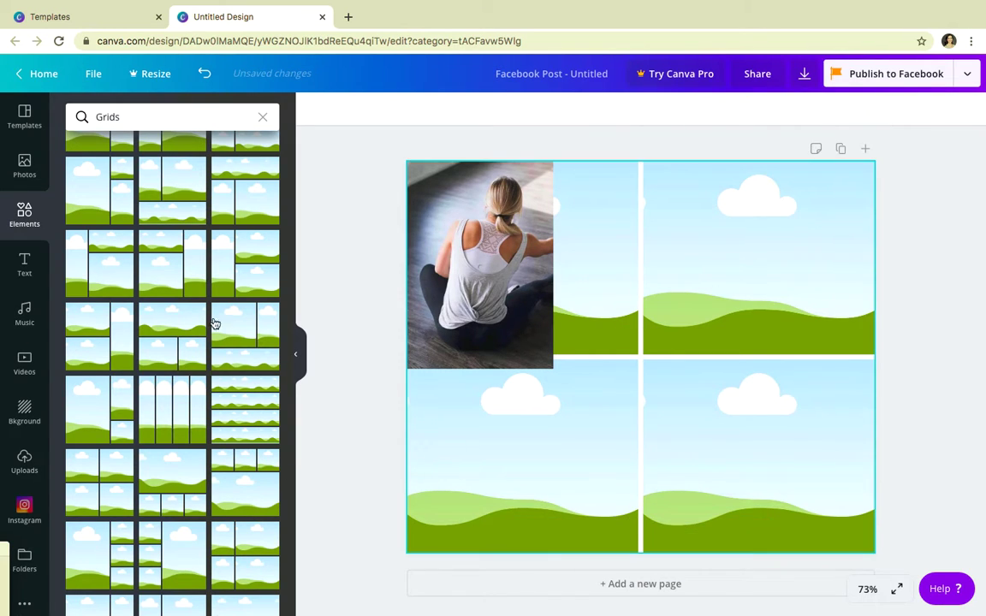
# Put the seated woman's photo into the grid's upper-left cell and shift it slightly upward within the cell.
pyautogui.click(23, 165)
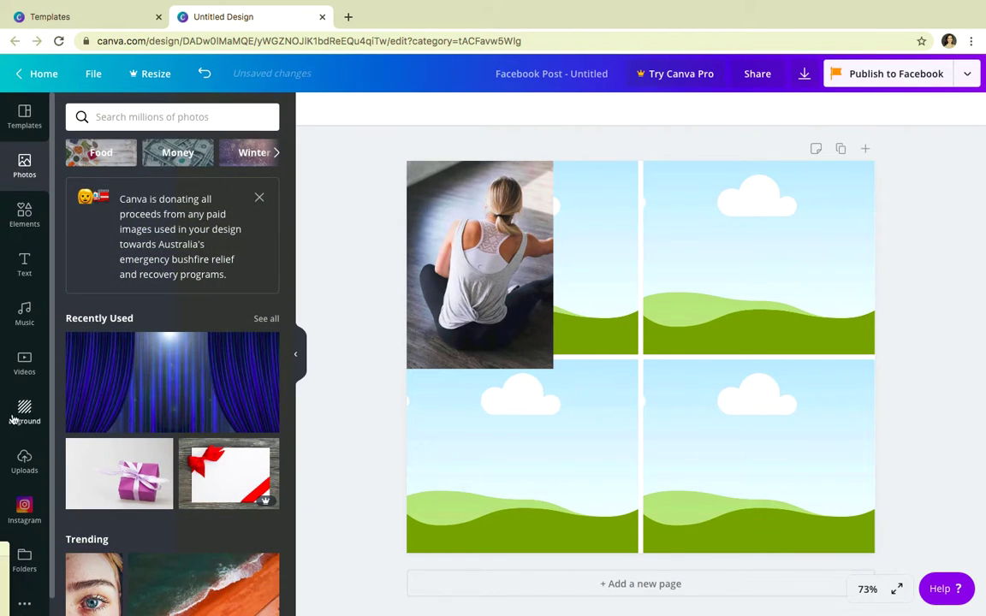
pyautogui.click(24, 462)
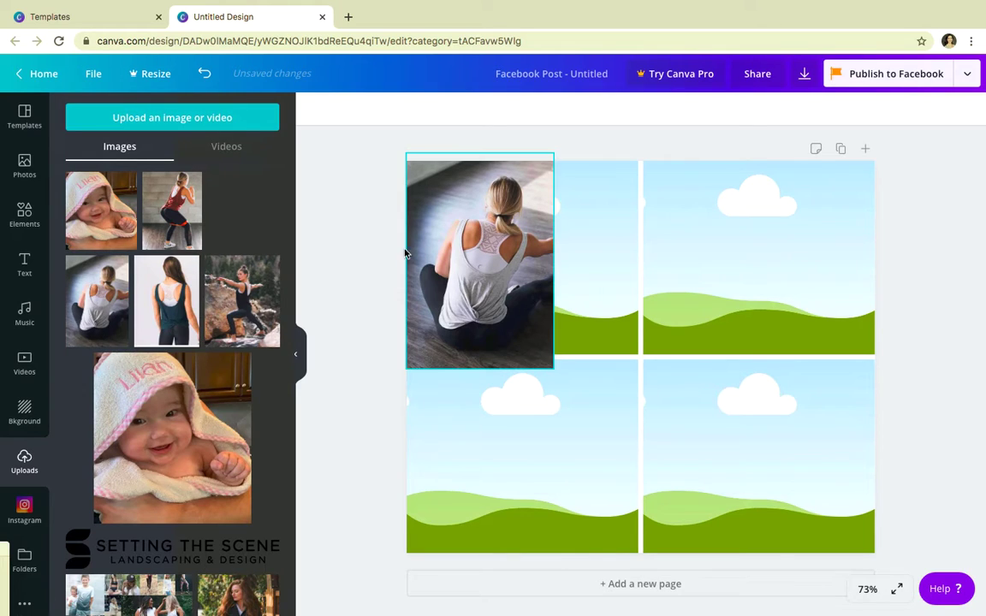
pyautogui.moveTo(469, 272); pyautogui.dragTo(504, 330)
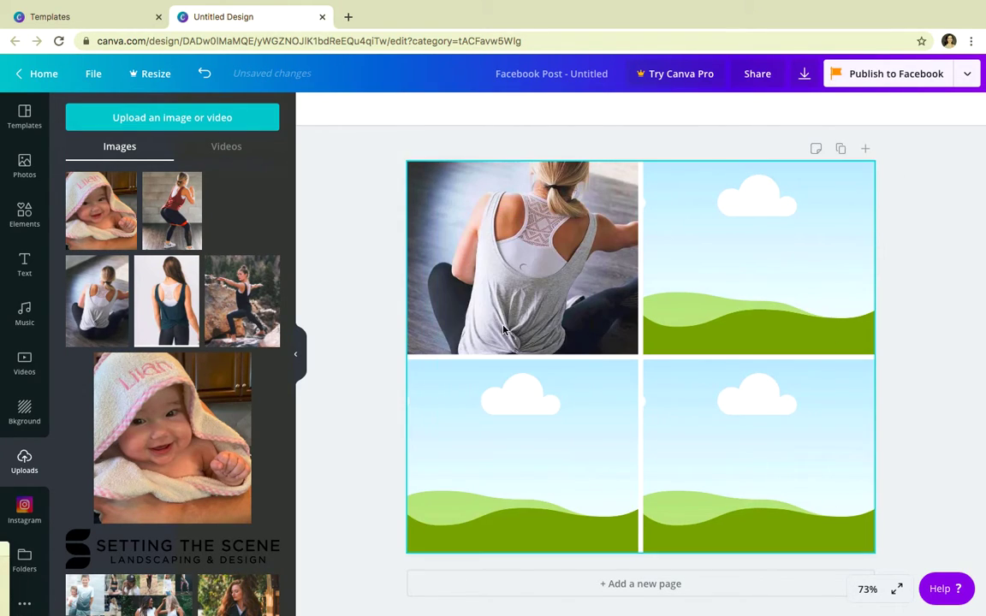
pyautogui.doubleClick(529, 244)
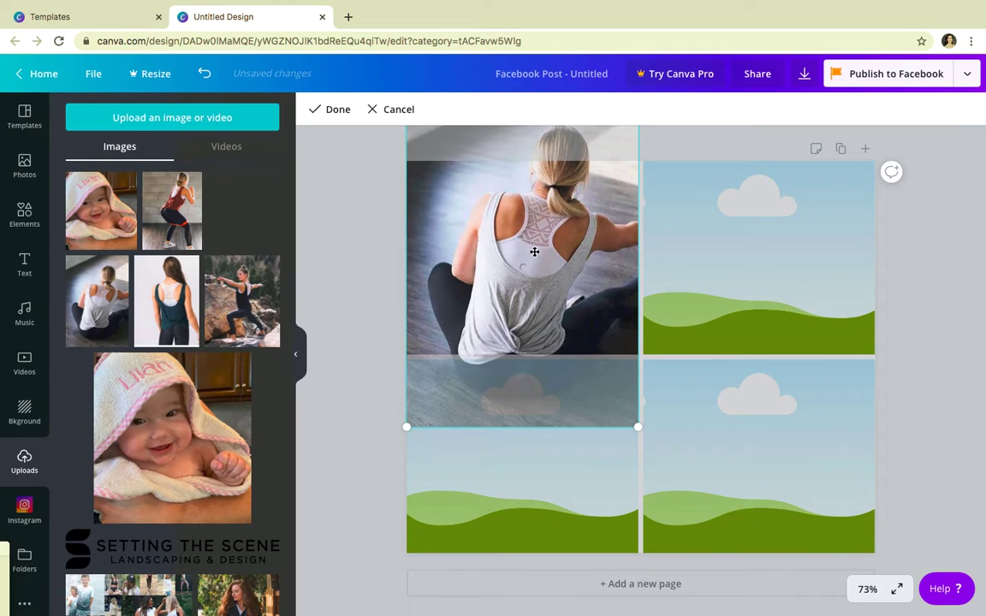
pyautogui.moveTo(543, 262); pyautogui.dragTo(545, 239)
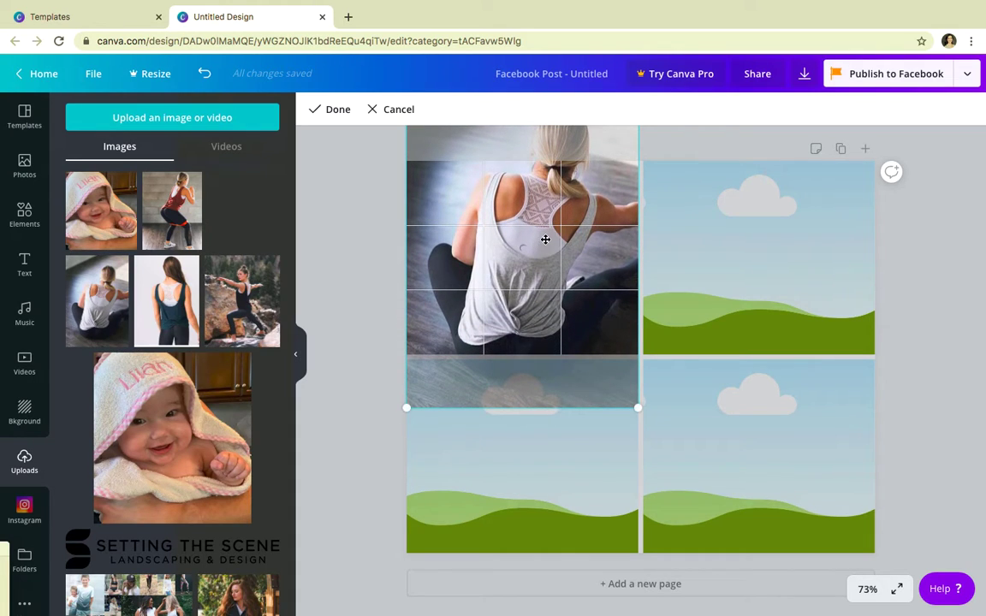
pyautogui.click(335, 110)
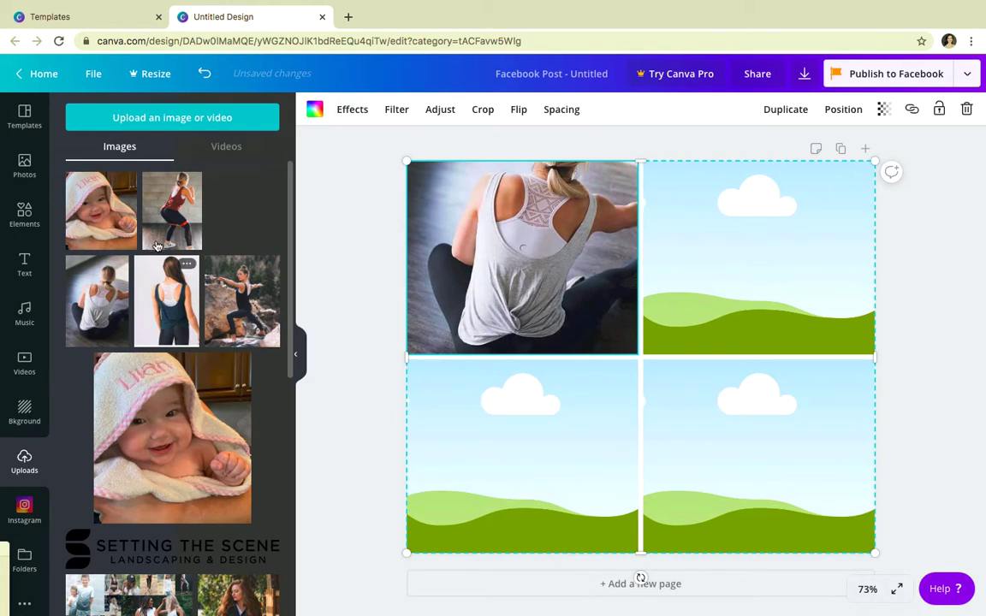
# Fill the grid's upper-right cell with the uploaded photo of the woman in the red top and shift it downward to show more of her head.
pyautogui.moveTo(158, 220); pyautogui.dragTo(730, 351)
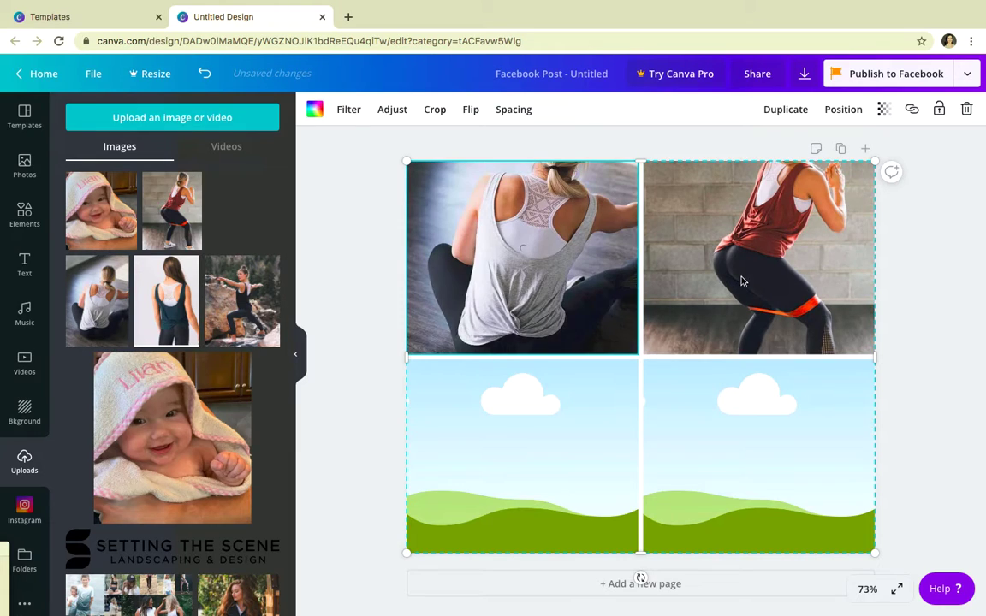
pyautogui.doubleClick(741, 278)
pyautogui.moveTo(746, 222); pyautogui.dragTo(745, 270)
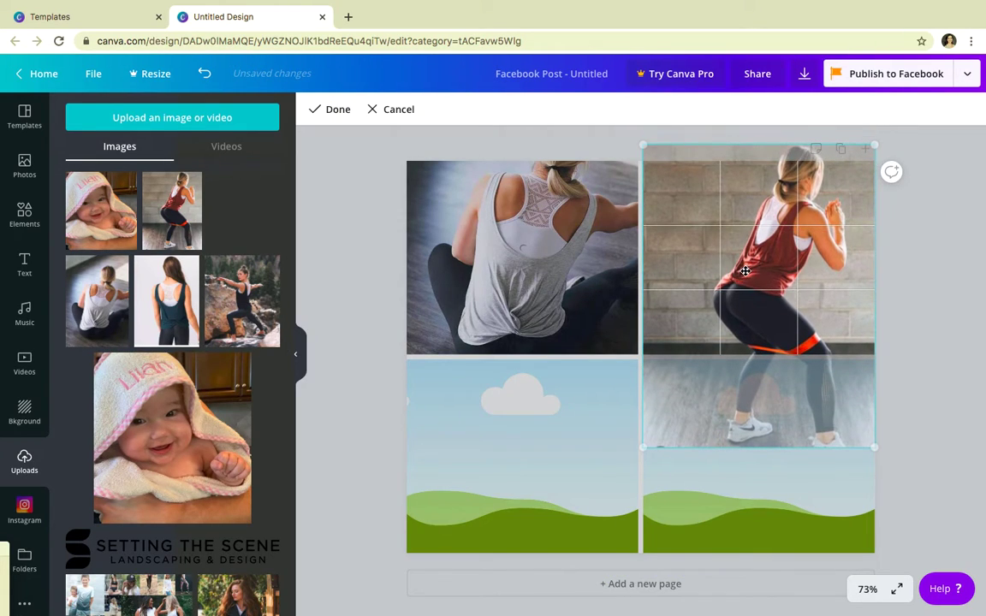
pyautogui.click(338, 110)
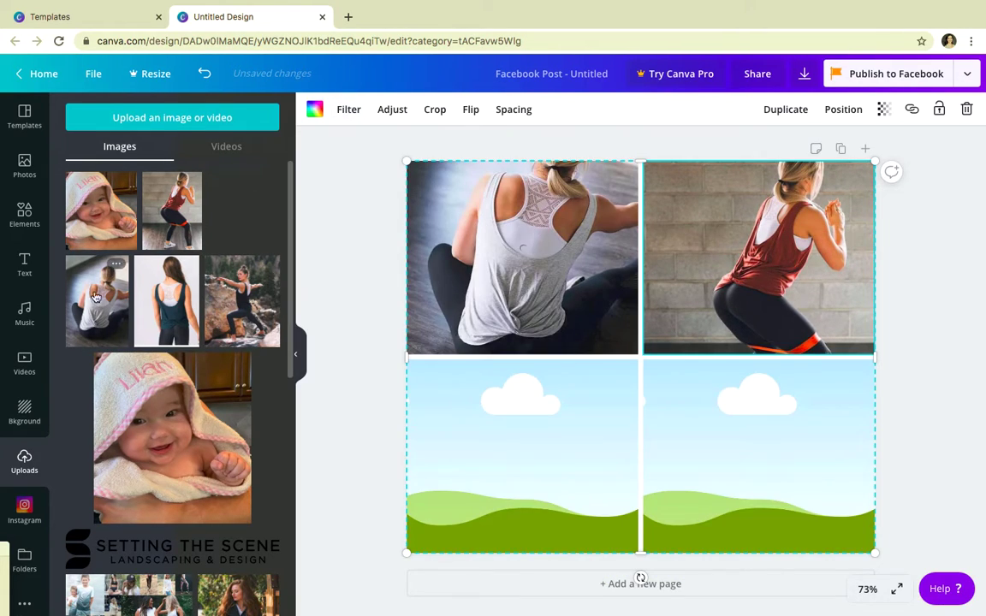
# Fill the grid's lower-left cell with the uploaded photo of the woman in the teal top and shift it upward within the cell.
pyautogui.moveTo(164, 274); pyautogui.dragTo(475, 482)
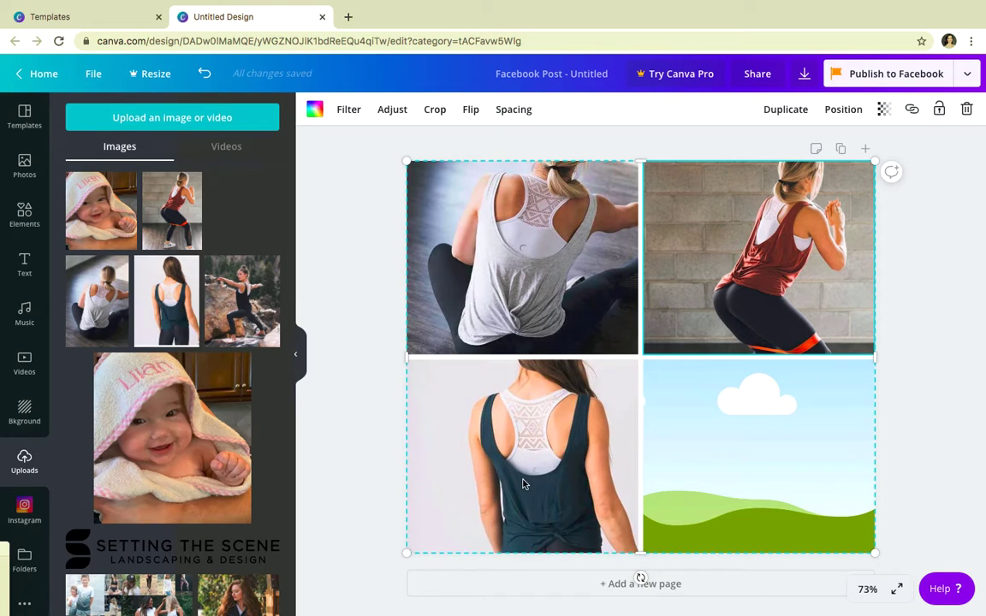
pyautogui.doubleClick(524, 481)
pyautogui.moveTo(543, 439); pyautogui.dragTo(543, 404)
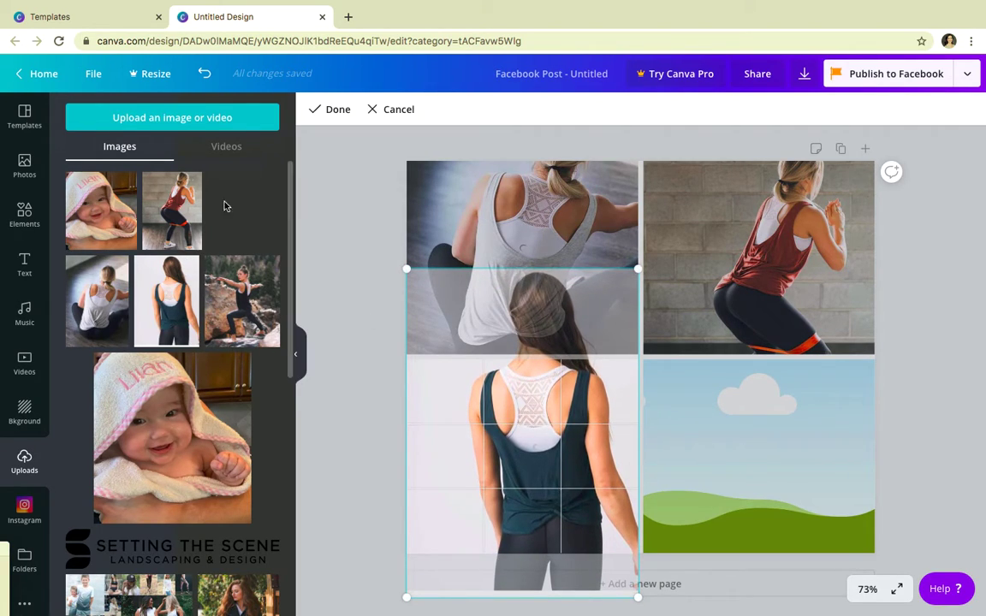
pyautogui.click(348, 308)
# Fill the grid's lower-right cell with the uploaded photo of the woman posing on the rocks, adjust its crop, and deselect the grid.
pyautogui.moveTo(241, 295); pyautogui.dragTo(777, 466)
pyautogui.doubleClick(777, 467)
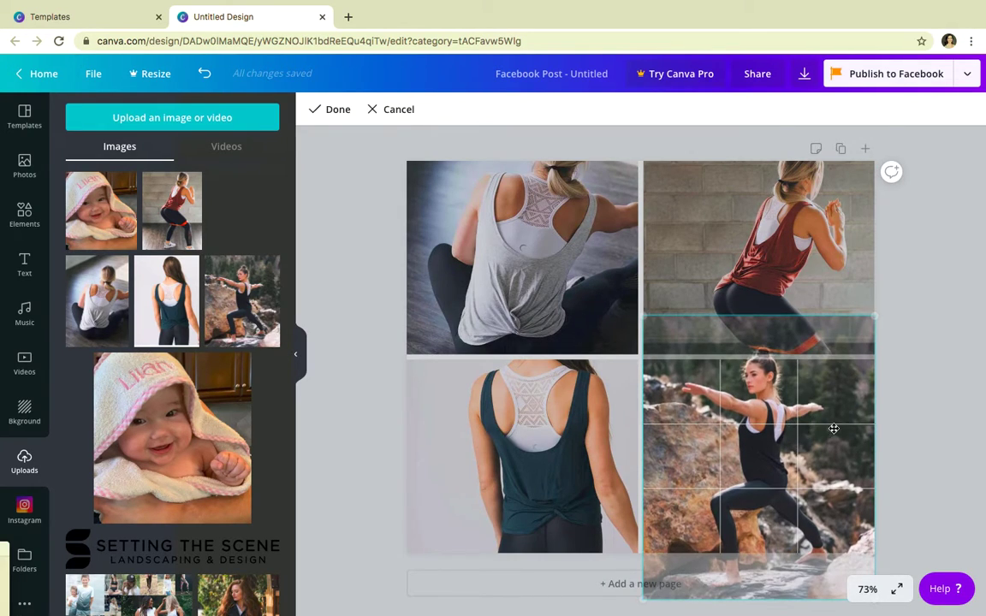
pyautogui.click(958, 439)
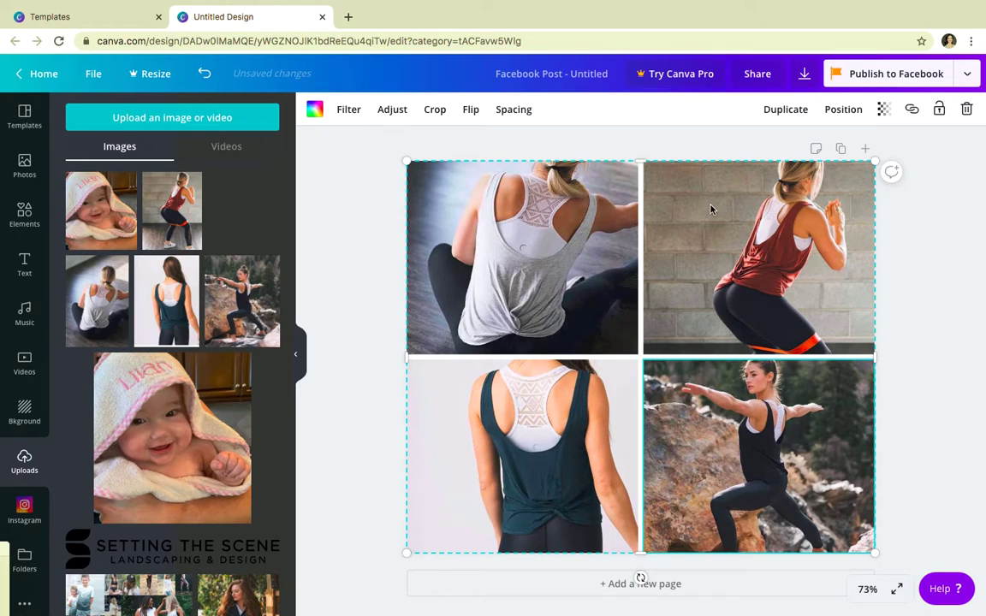
pyautogui.click(942, 275)
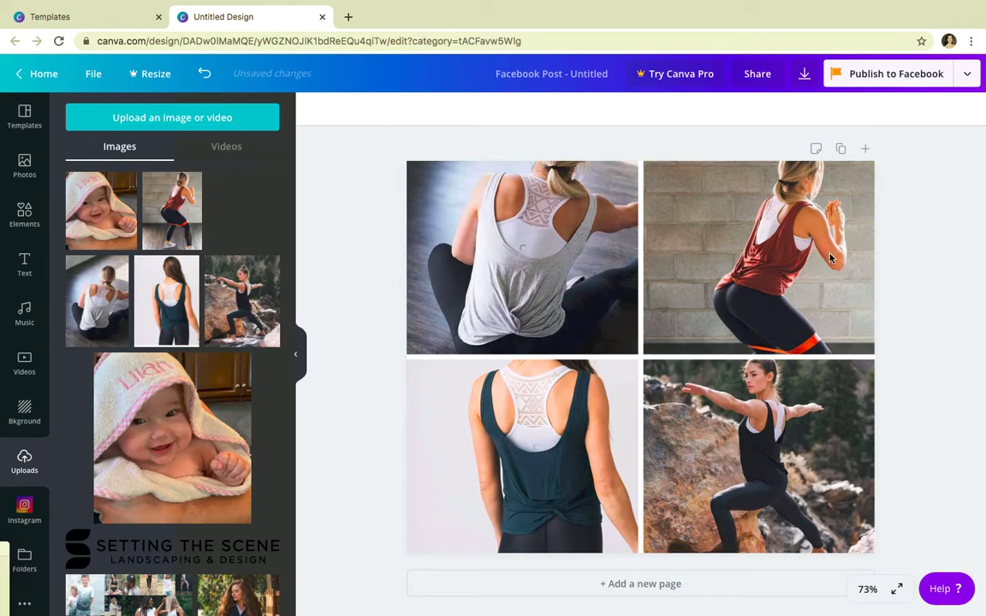
# Try dark gray and pink from the default colors as the whole grid's color.
pyautogui.click(639, 215)
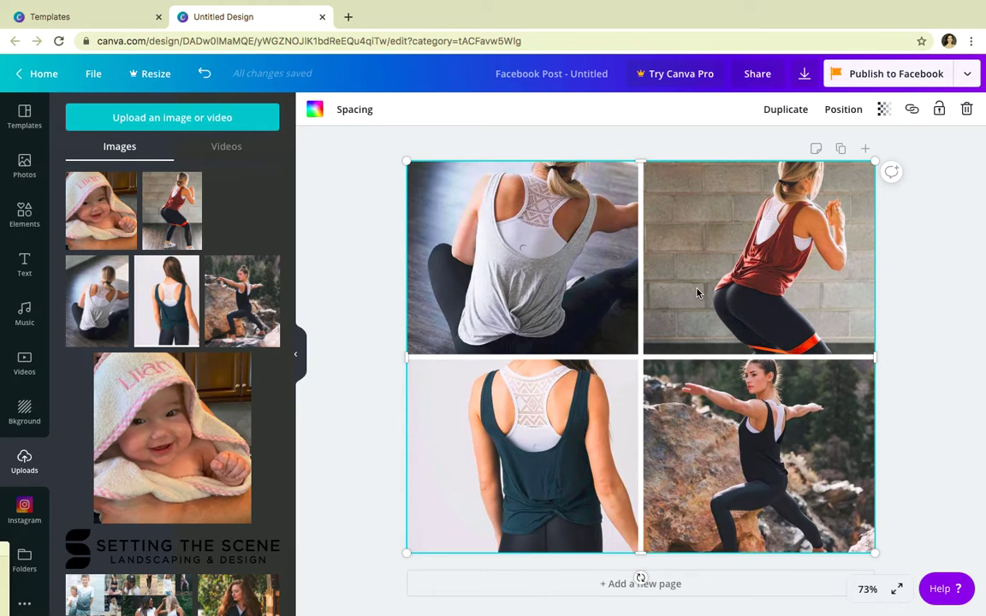
pyautogui.click(313, 110)
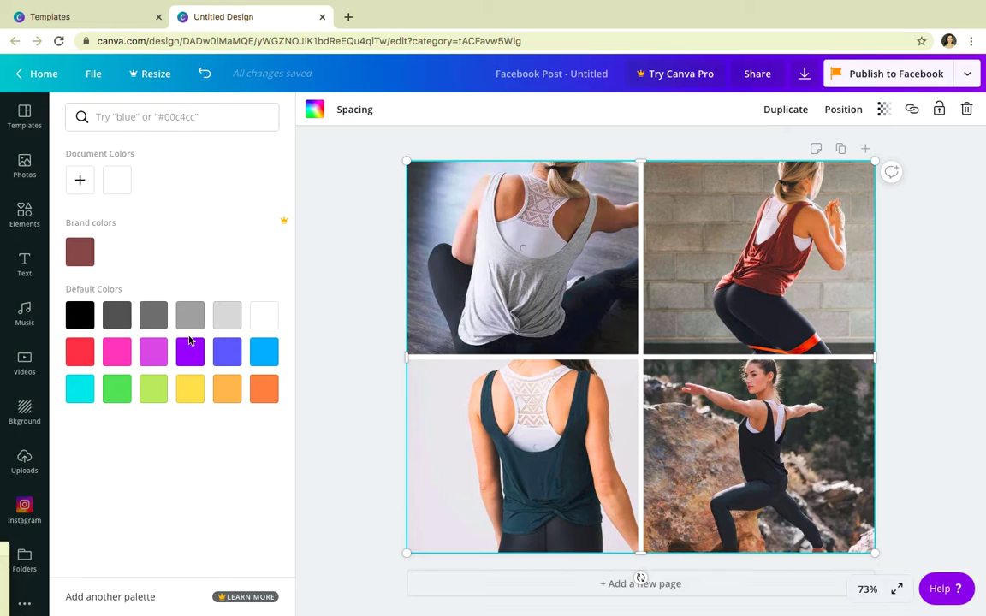
pyautogui.click(107, 318)
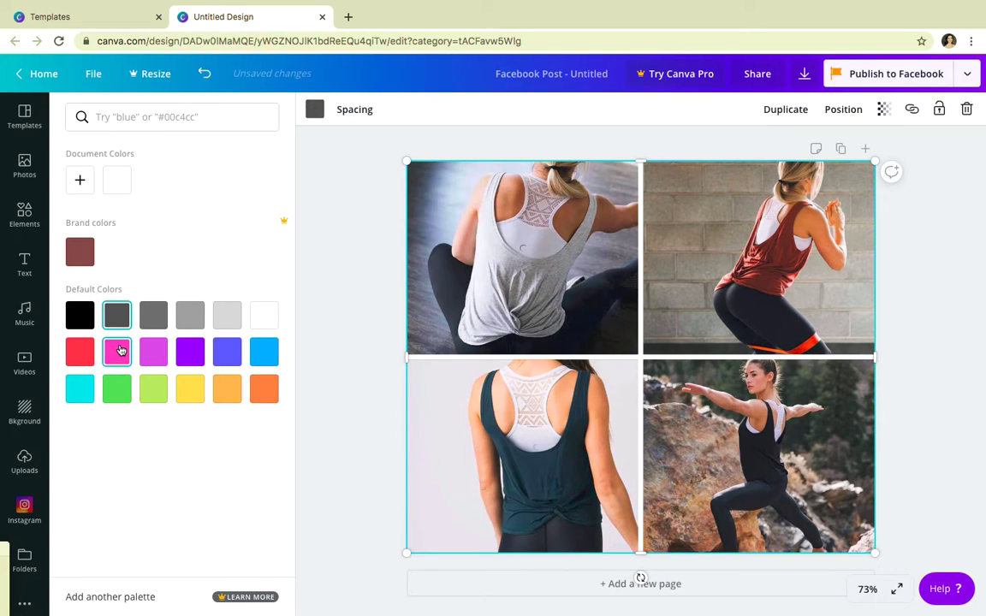
pyautogui.click(117, 351)
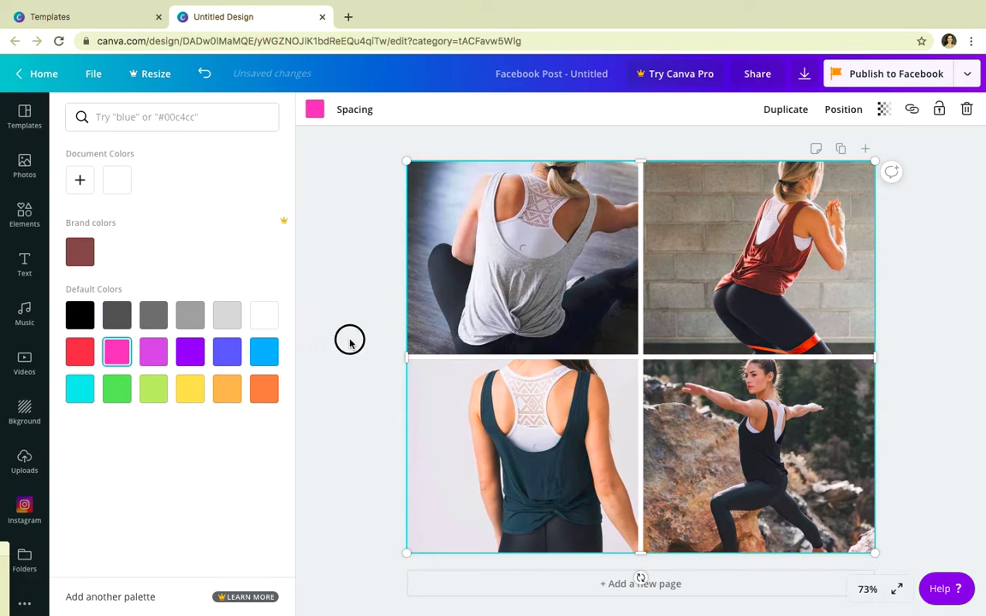
pyautogui.click(349, 341)
pyautogui.click(373, 351)
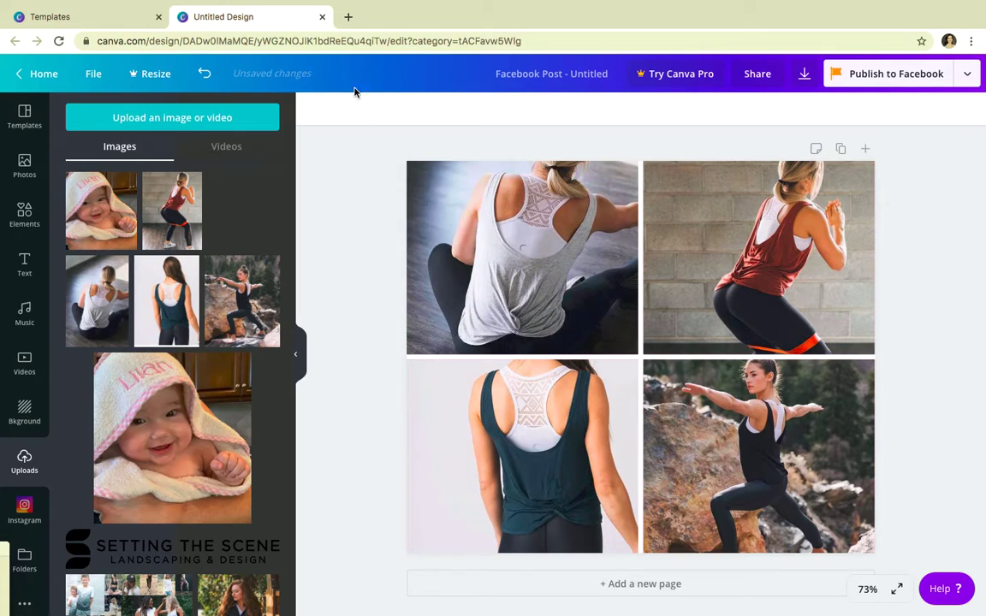
# Give the whole grid the custom dark plum color #6d184c and deselect it.
pyautogui.click(641, 359)
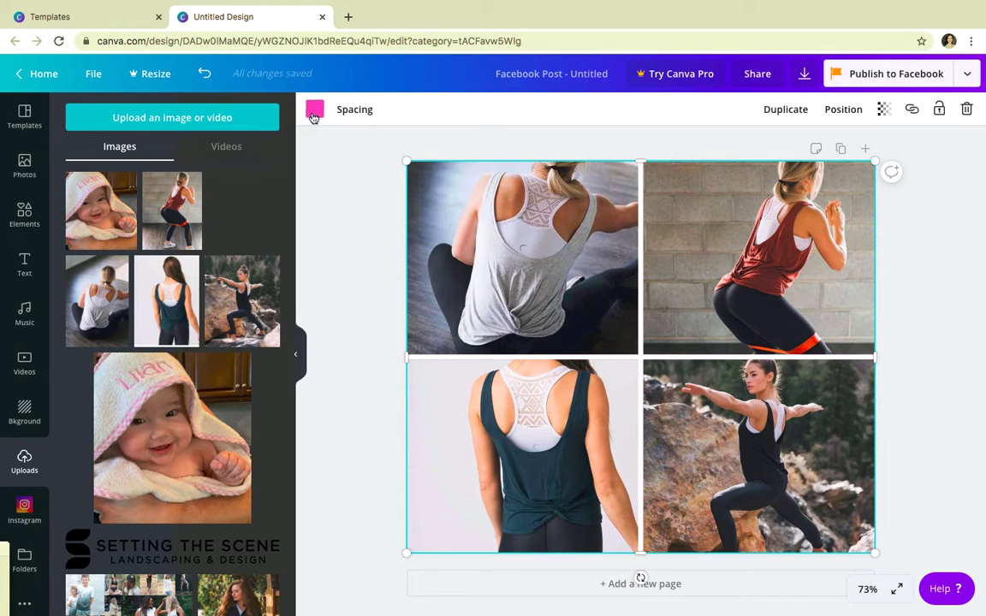
pyautogui.click(314, 111)
pyautogui.click(80, 181)
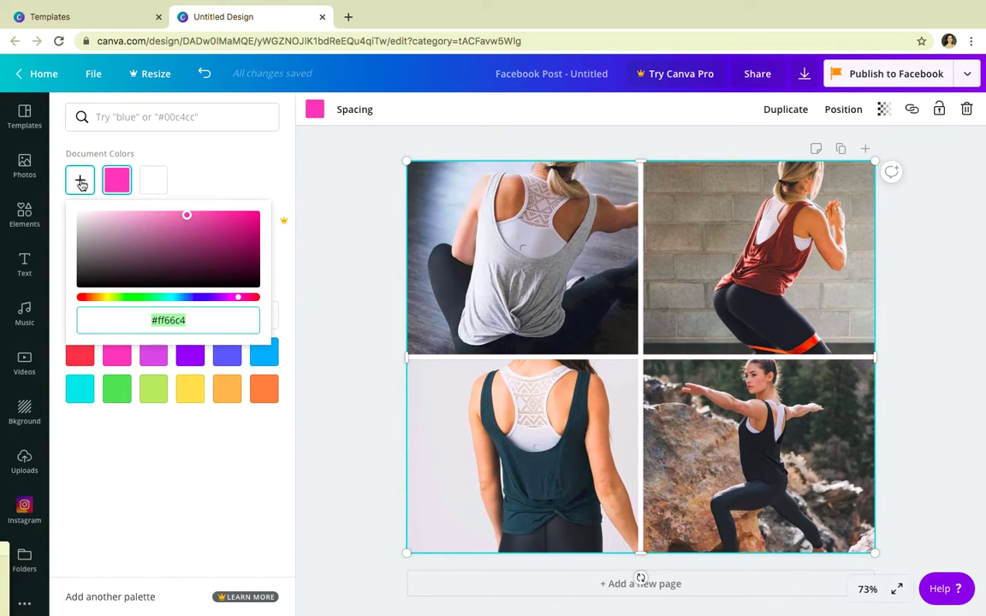
pyautogui.click(147, 234)
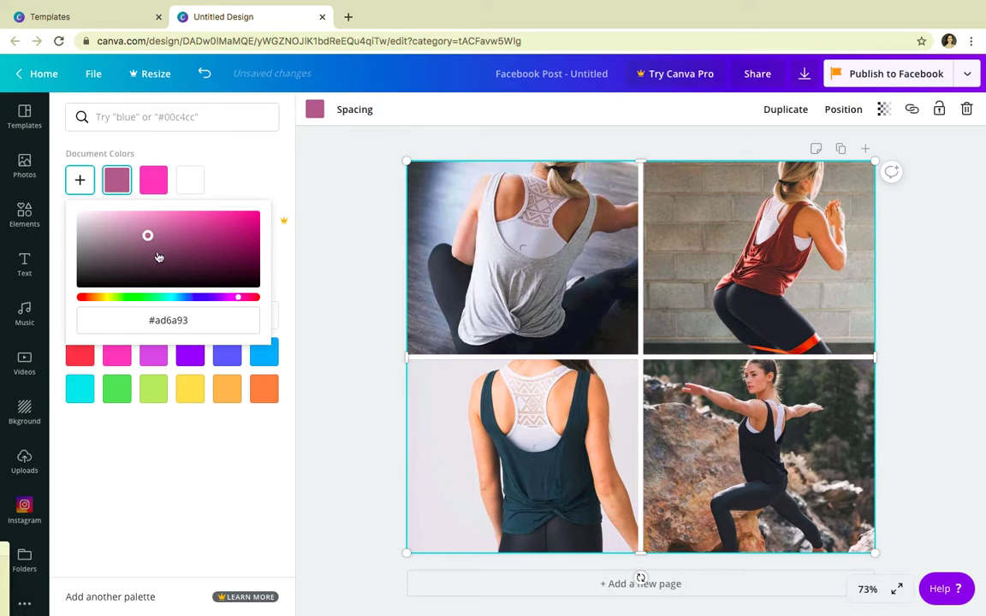
pyautogui.moveTo(158, 257); pyautogui.dragTo(220, 254)
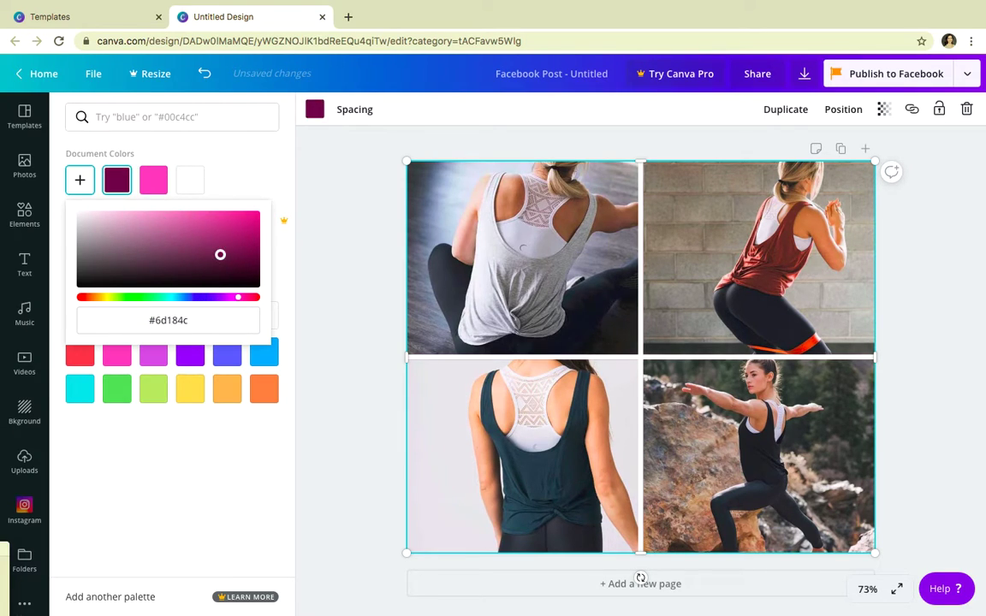
pyautogui.click(346, 236)
pyautogui.click(356, 197)
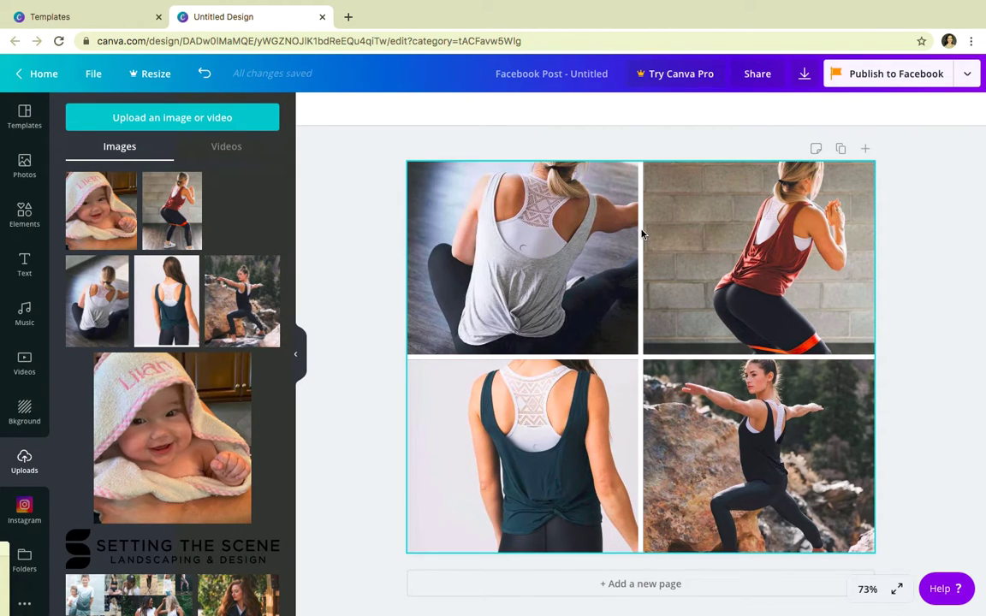
# View the whole grid's transparency setting, keep it at 100, and deselect the grid.
pyautogui.click(642, 231)
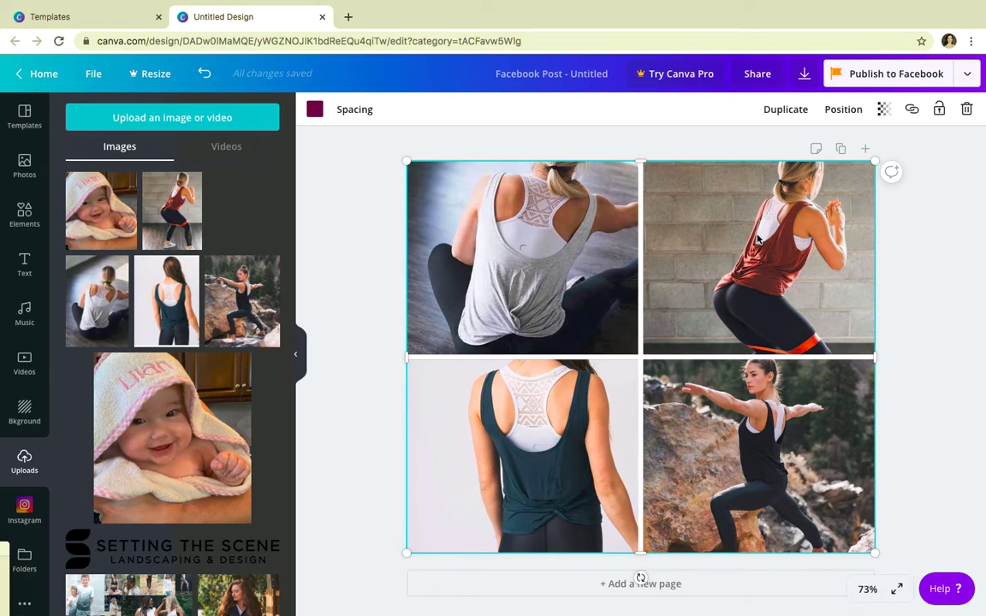
pyautogui.click(883, 112)
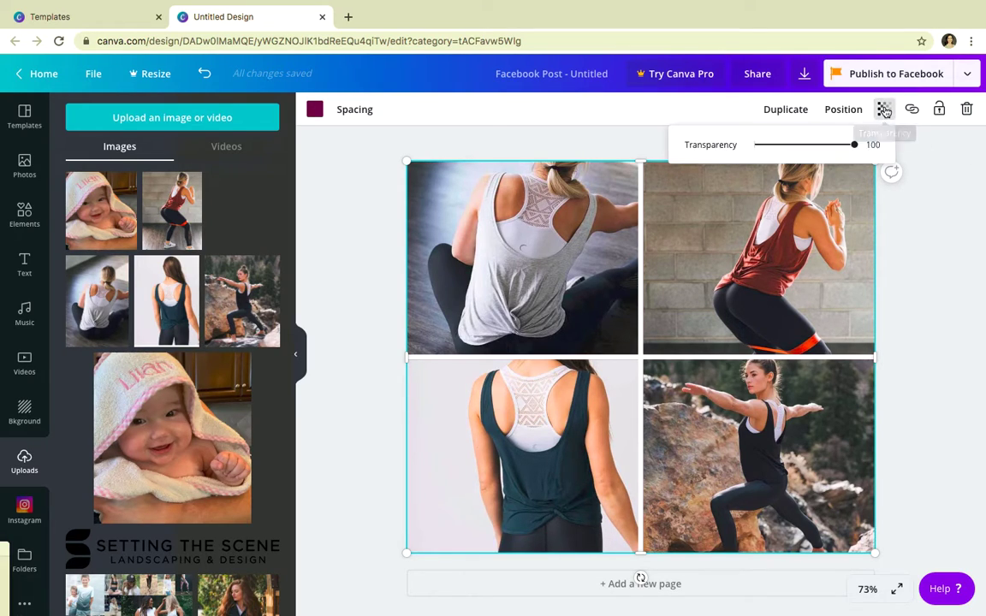
pyautogui.moveTo(854, 148)
pyautogui.mouseDown()
pyautogui.moveTo(773, 145)
pyautogui.moveTo(855, 149)
pyautogui.mouseUp()
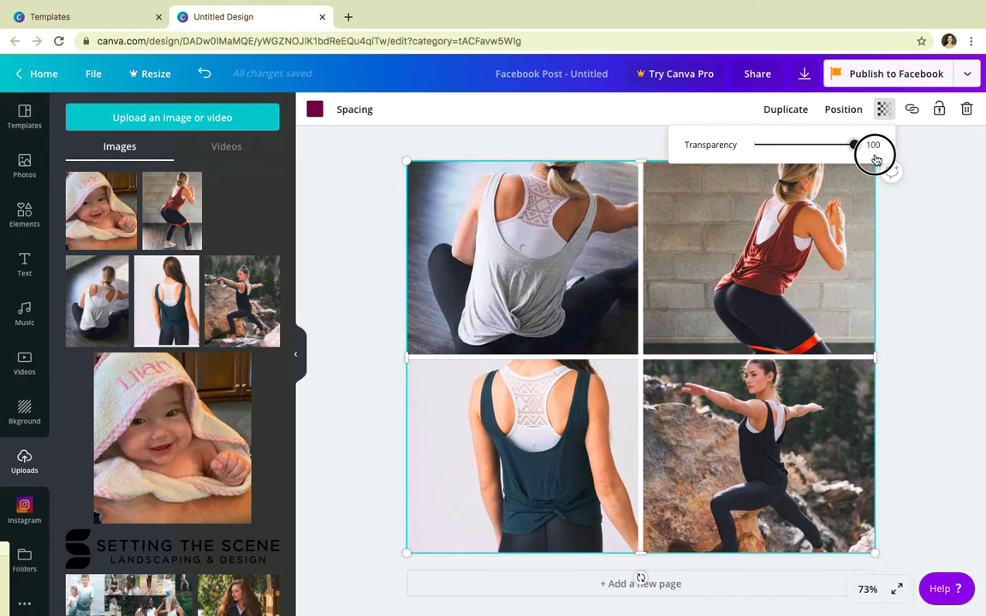
pyautogui.press('Escape')
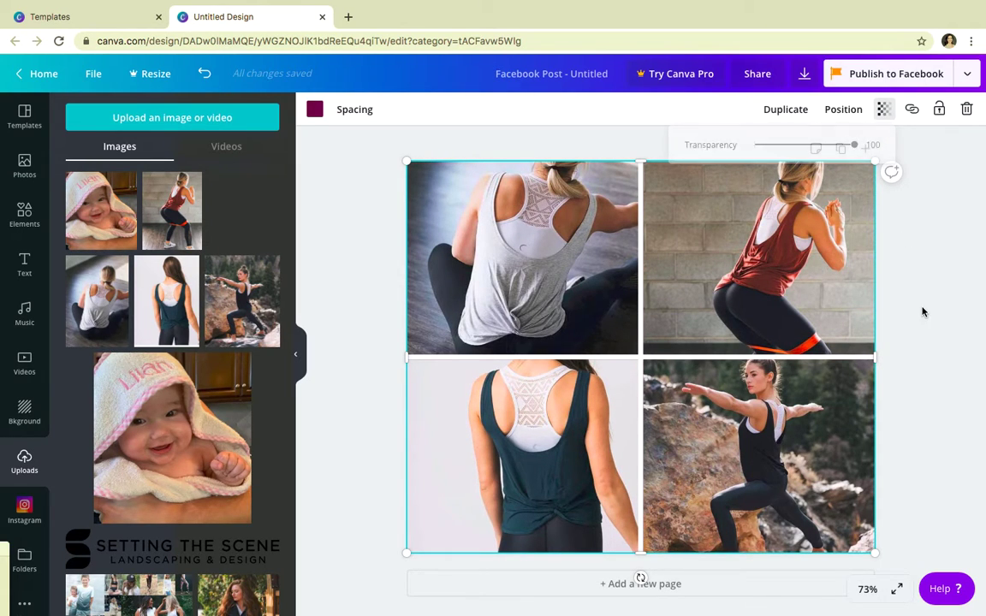
pyautogui.press('Escape')
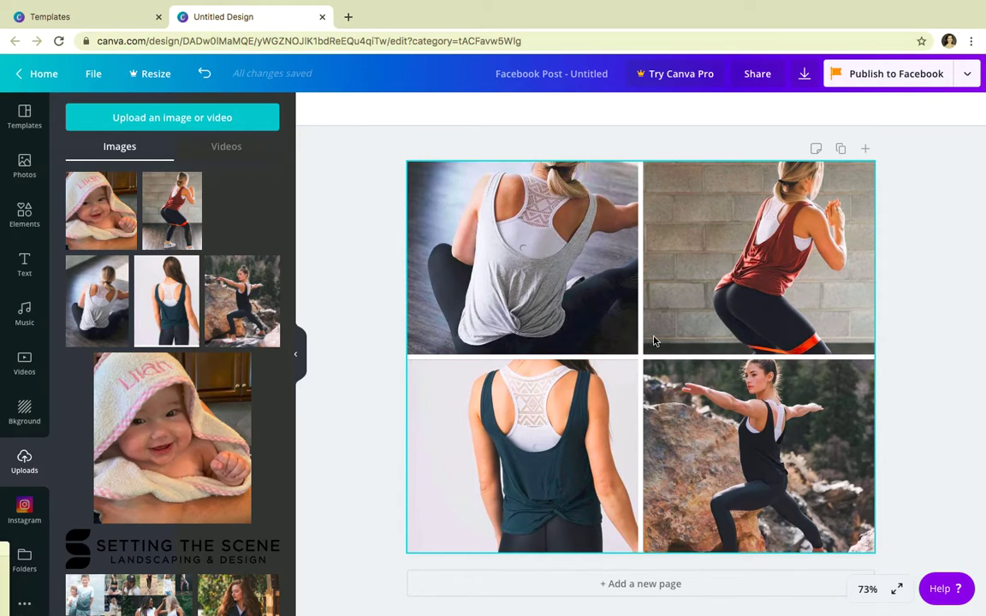
# Shift the teal-top photo slightly downward within the grid's lower-left cell.
pyautogui.doubleClick(558, 433)
pyautogui.moveTo(531, 424); pyautogui.dragTo(475, 435)
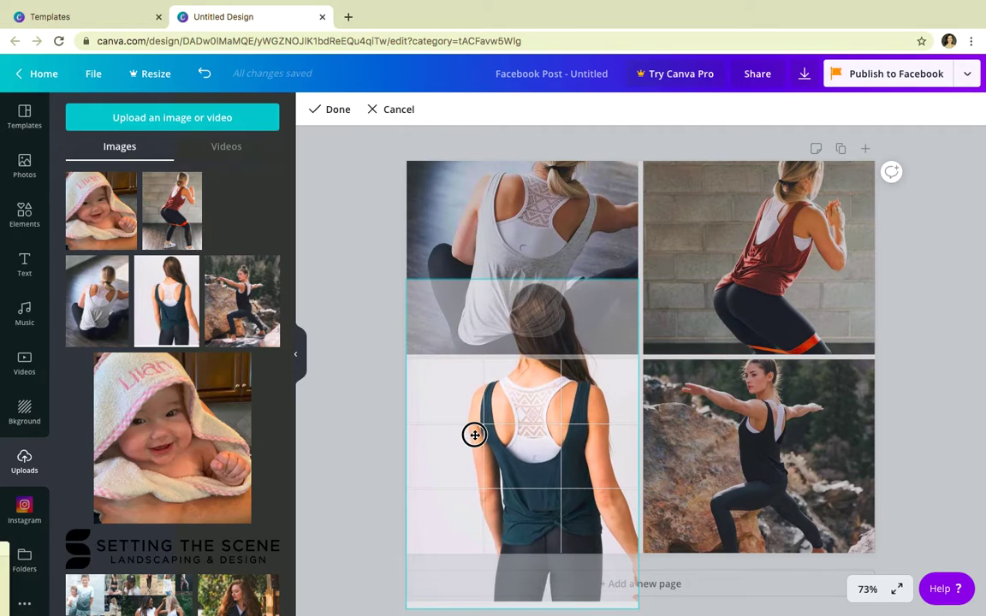
pyautogui.click(779, 385)
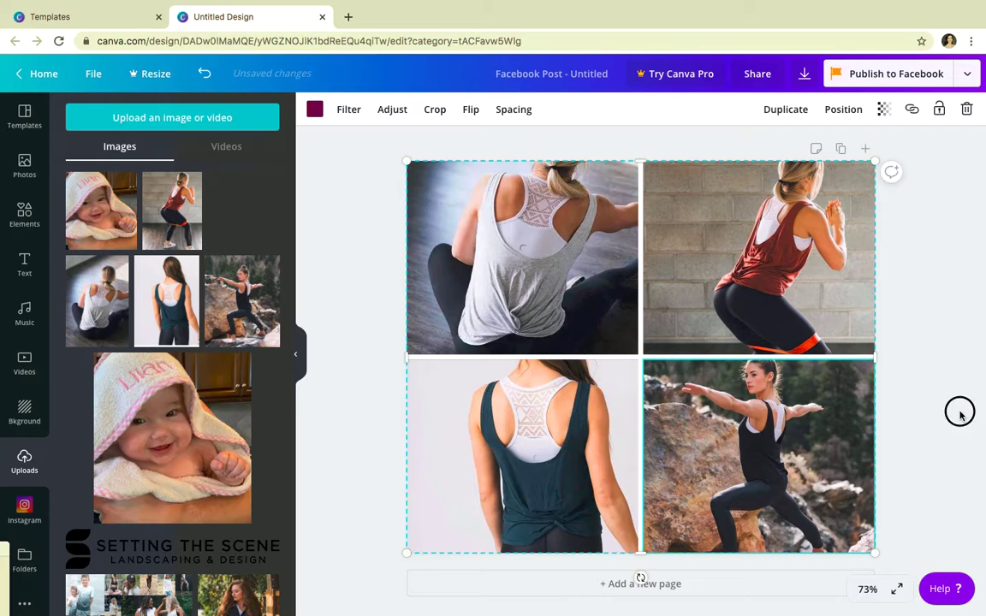
# Shift the black-top yoga photo slightly downward within the grid's lower-right cell and deselect the grid.
pyautogui.click(959, 411)
pyautogui.doubleClick(687, 418)
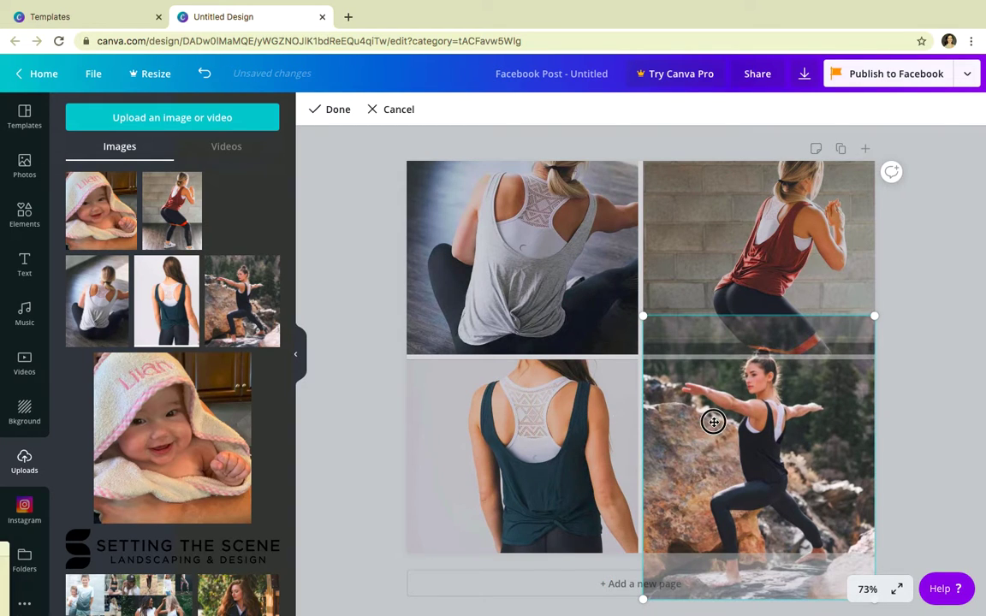
pyautogui.moveTo(712, 421); pyautogui.dragTo(625, 431)
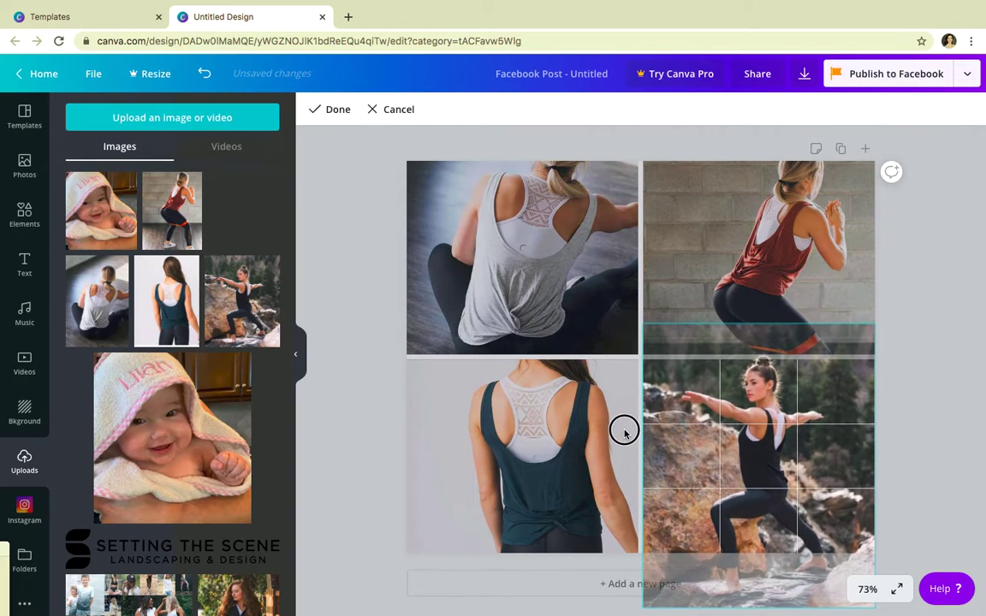
pyautogui.click(339, 111)
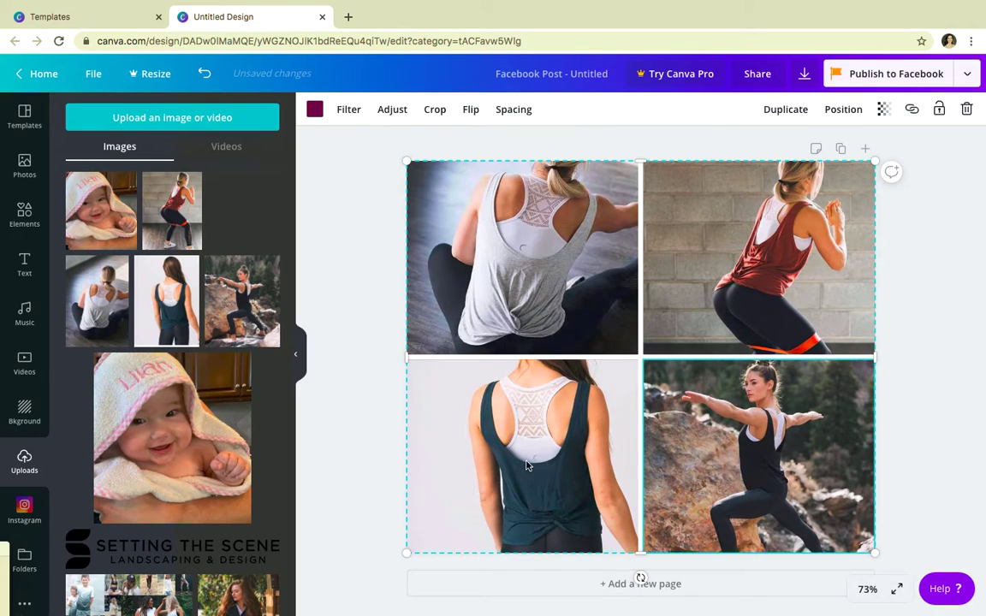
pyautogui.click(351, 418)
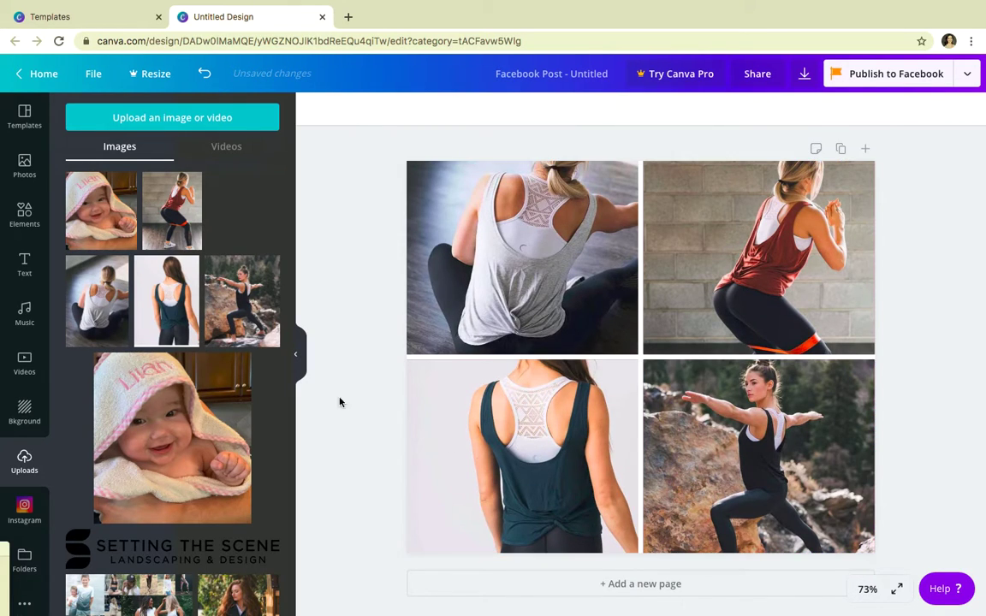
# Clear the Grids search in the elements library and browse the full Shapes collection.
pyautogui.click(21, 214)
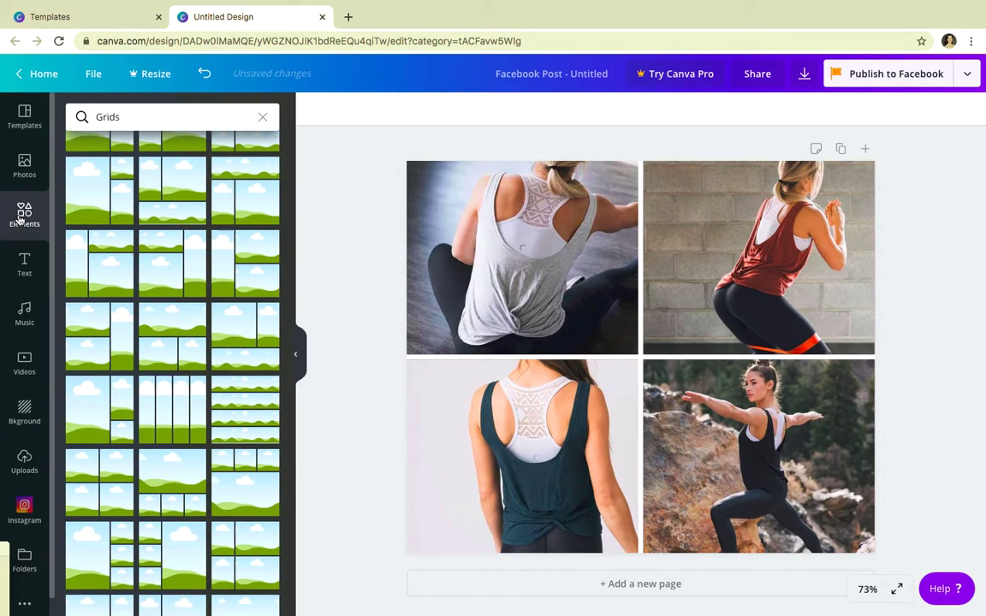
pyautogui.click(259, 117)
pyautogui.click(205, 431)
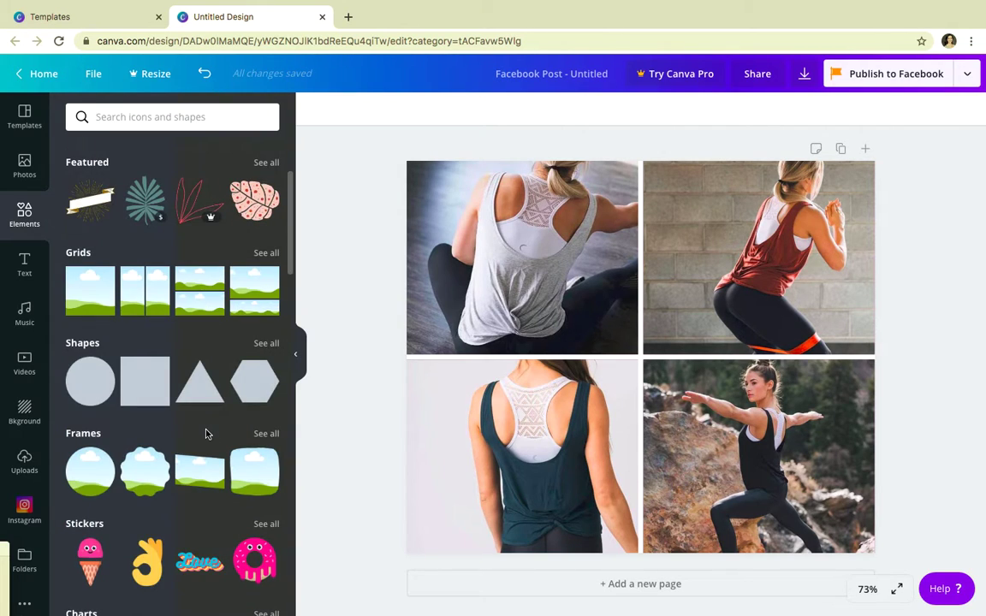
pyautogui.scroll(-1, 206, 433)
pyautogui.scroll(-1, 205, 434)
pyautogui.scroll(2, 206, 434)
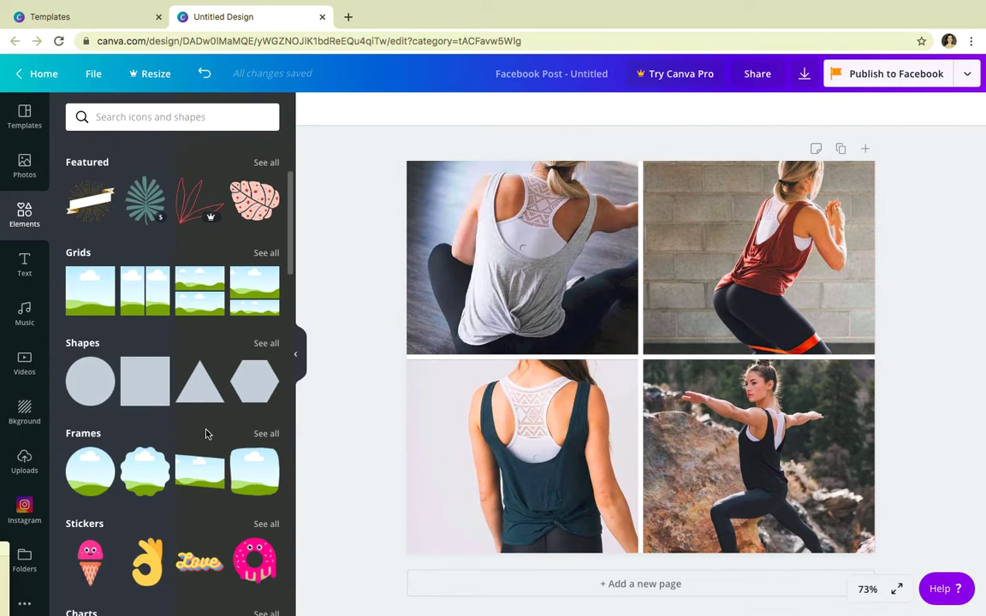
pyautogui.click(266, 363)
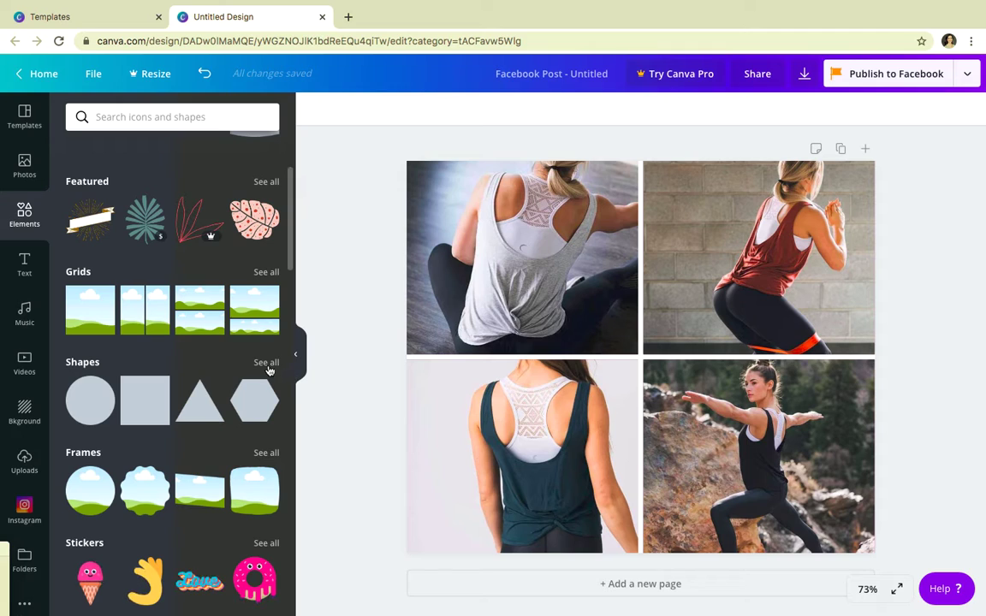
pyautogui.scroll(-3, 216, 503)
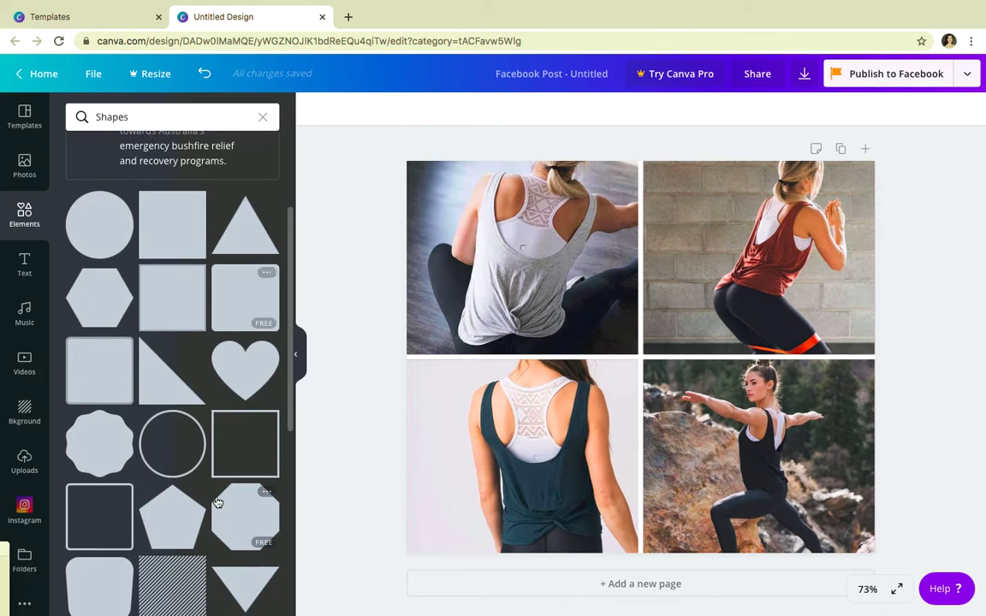
pyautogui.scroll(-5, 217, 502)
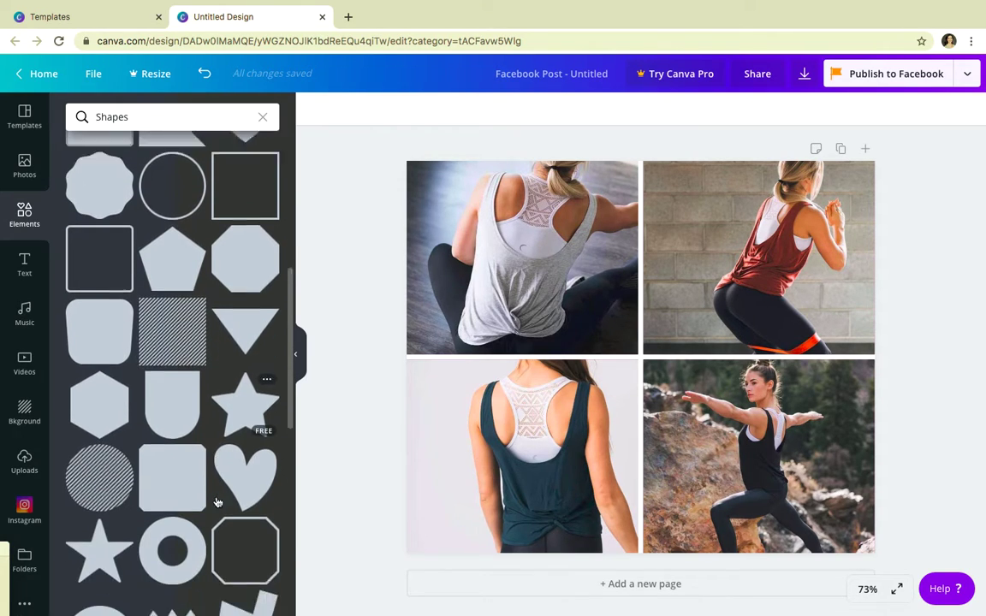
pyautogui.scroll(-8, 217, 502)
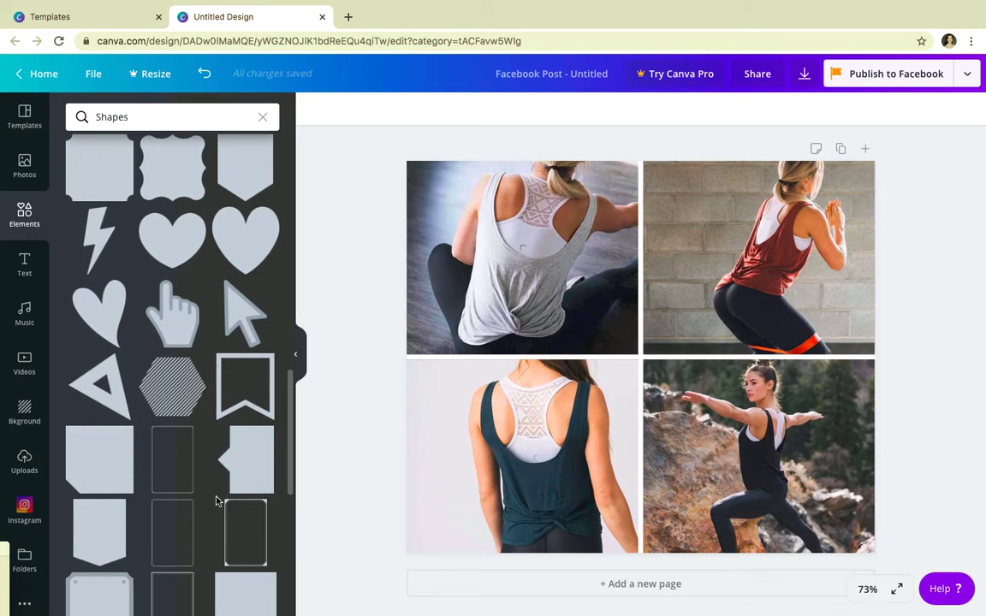
pyautogui.scroll(-8, 216, 502)
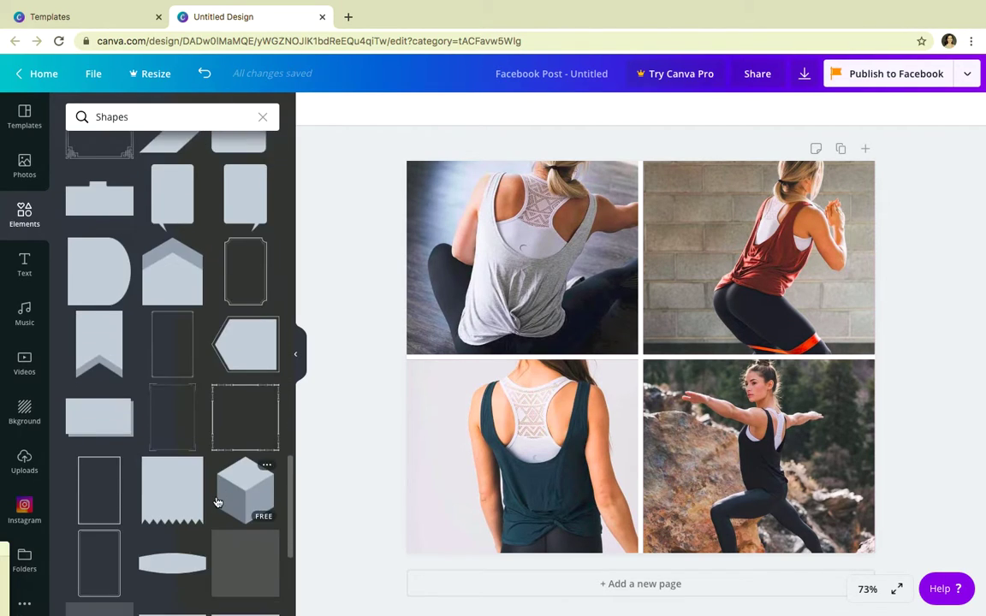
pyautogui.scroll(-10, 217, 503)
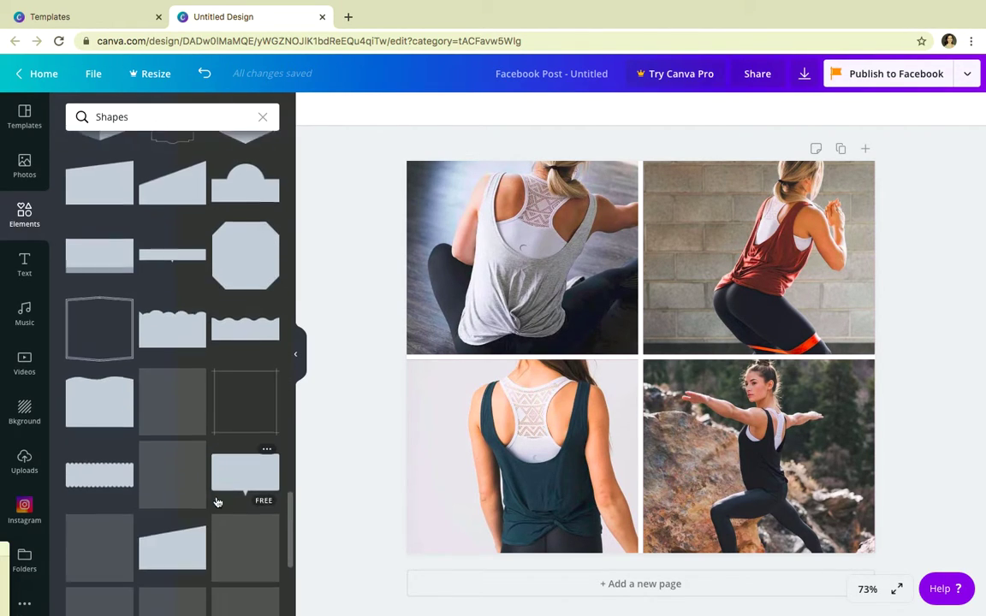
pyautogui.scroll(-6, 217, 503)
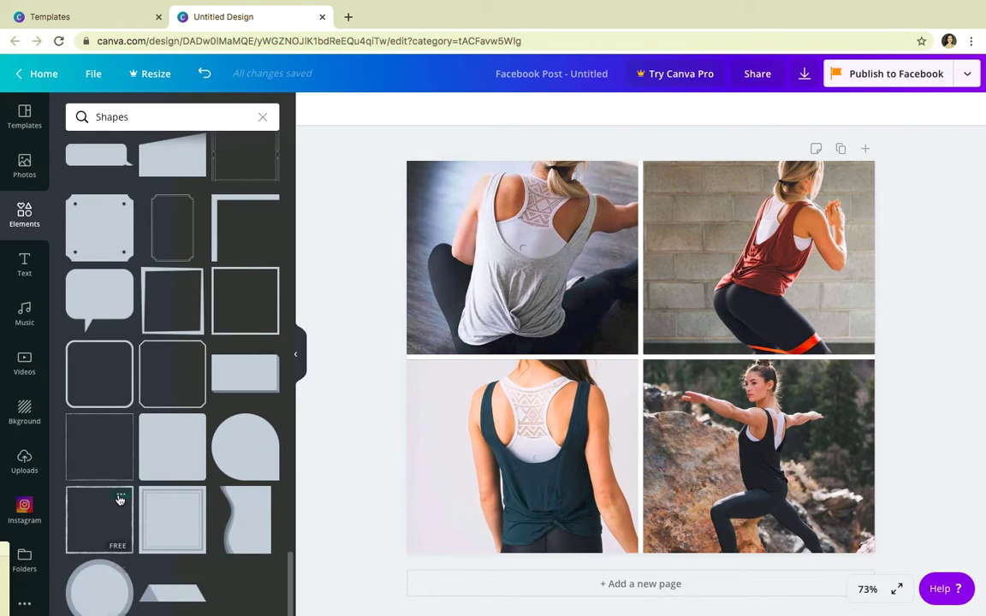
# Add the bordered circle shape, scaled down to a small badge over the center of the photo grid.
pyautogui.click(103, 594)
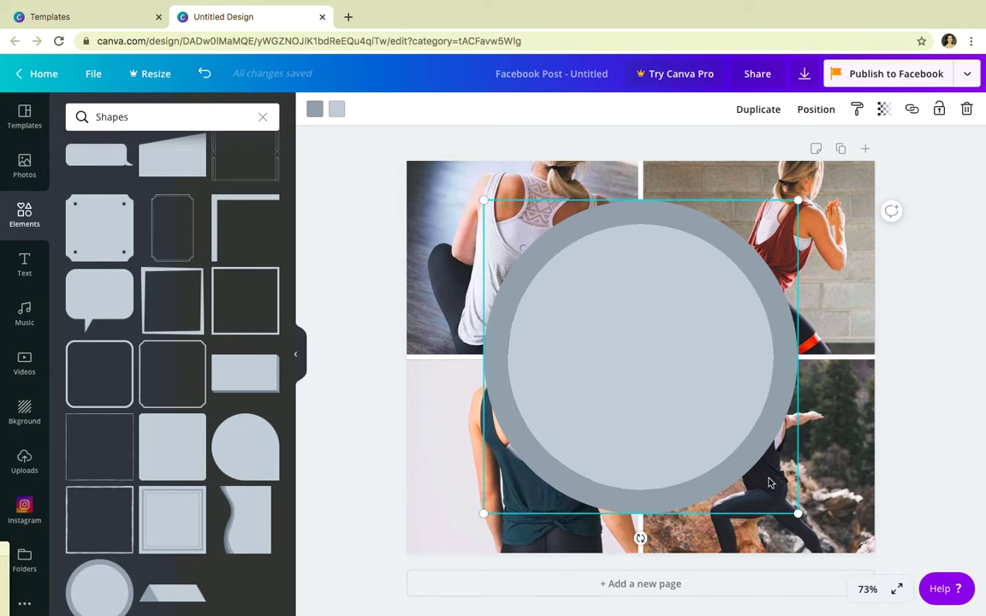
pyautogui.moveTo(797, 514); pyautogui.dragTo(599, 315)
pyautogui.moveTo(562, 266); pyautogui.dragTo(660, 354)
# Try a white border with a black center on the circle.
pyautogui.click(314, 111)
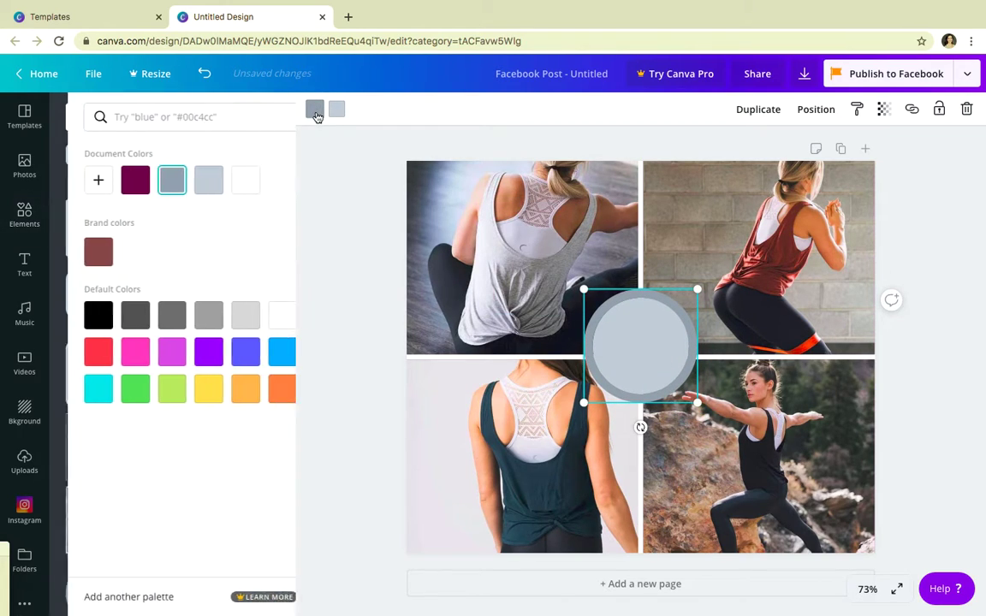
pyautogui.click(227, 180)
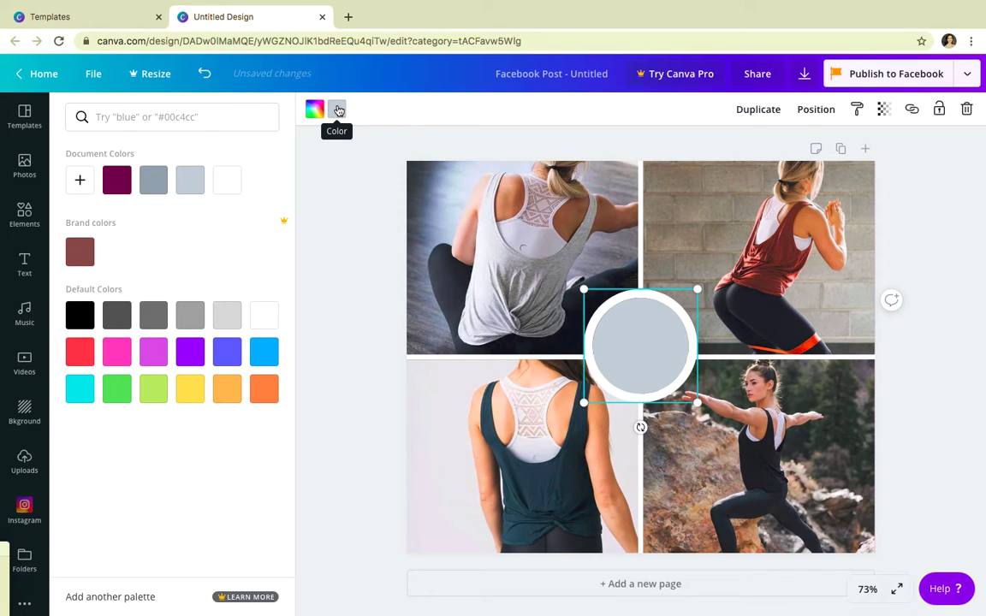
pyautogui.click(338, 111)
pyautogui.click(80, 316)
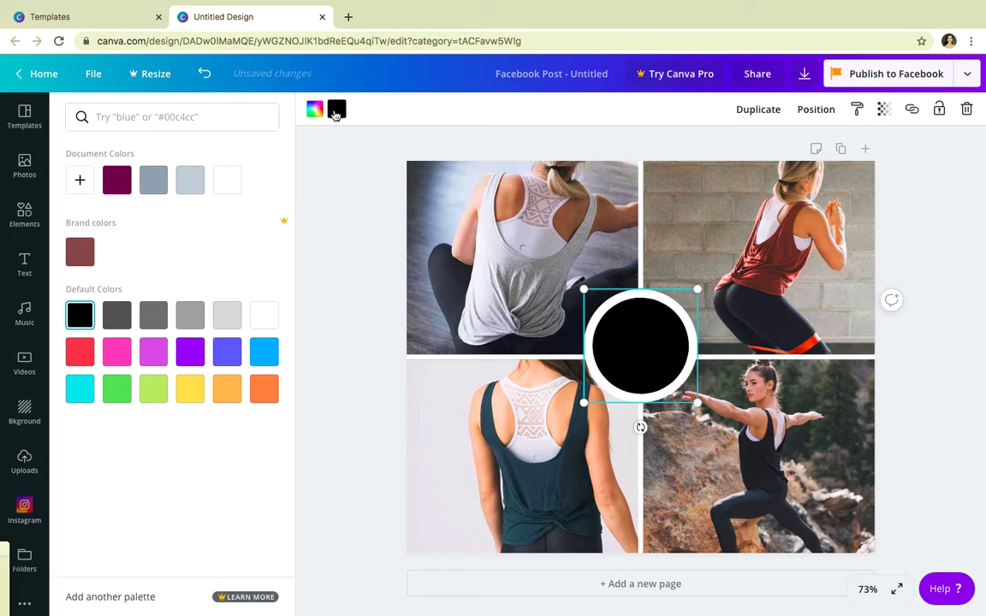
# Set the circle's center to white and its border to black.
pyautogui.click(226, 180)
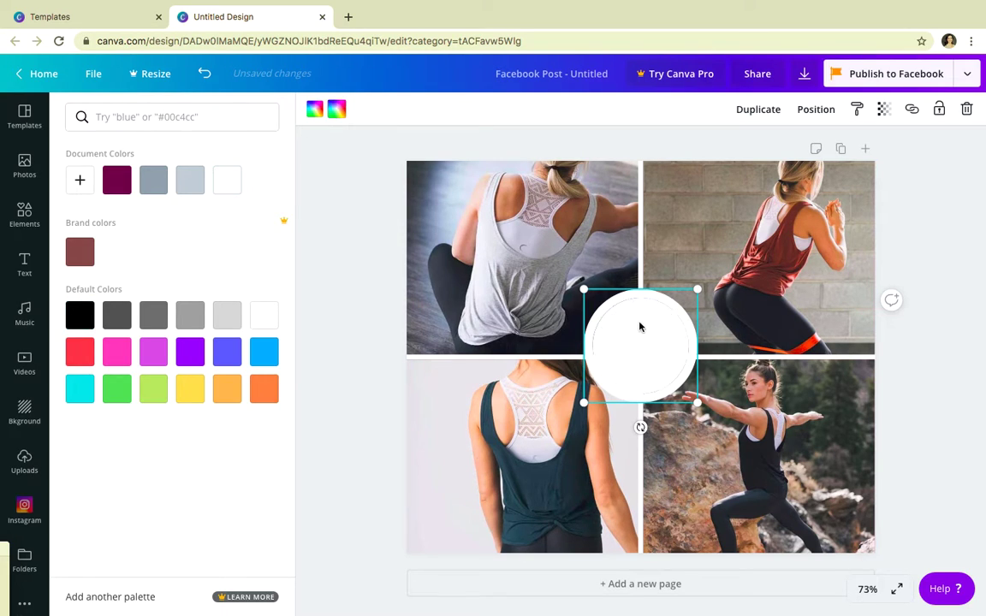
pyautogui.click(314, 108)
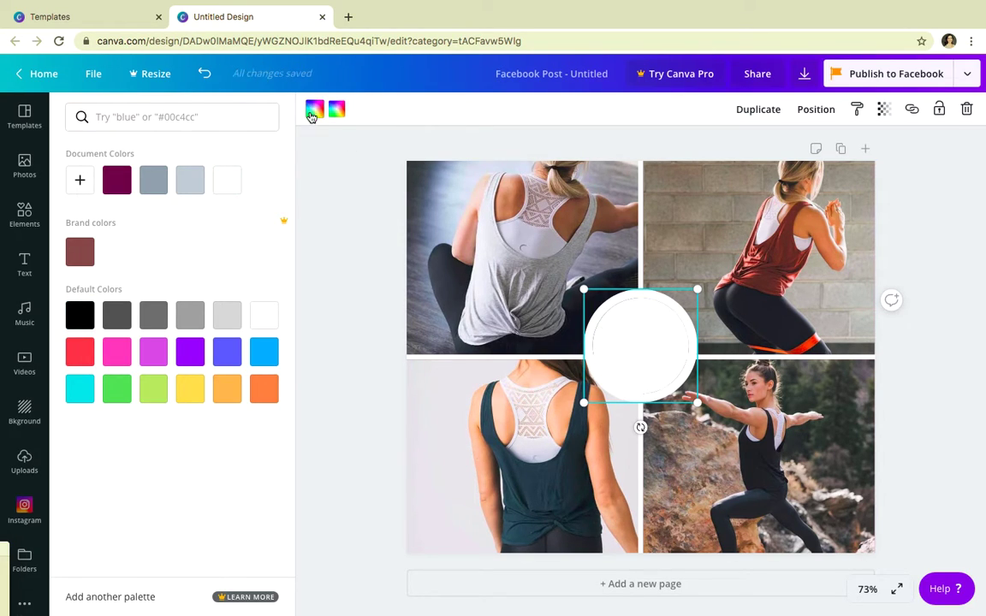
pyautogui.click(80, 315)
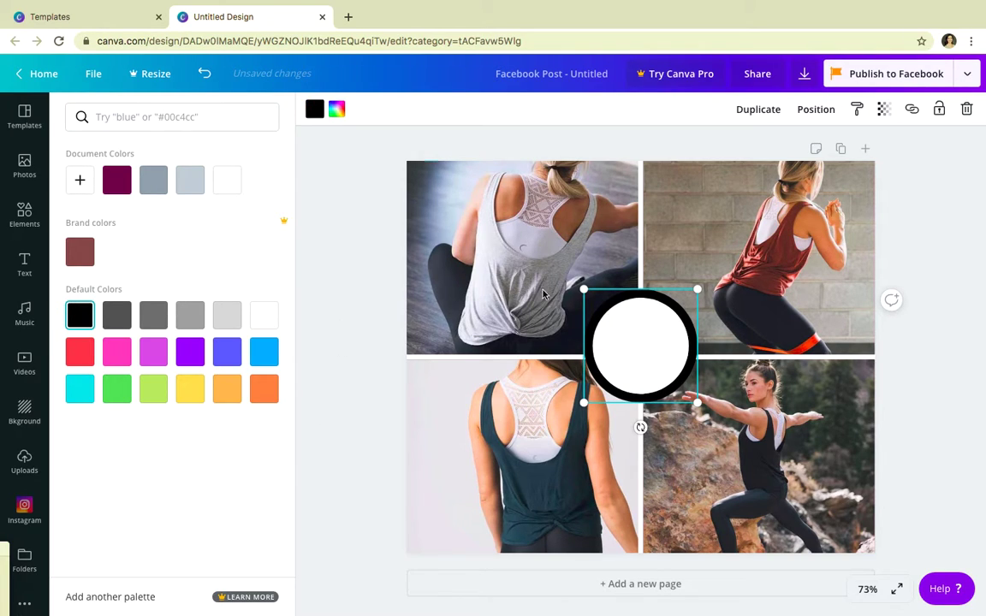
# Change the circle's border to dark gray, and slightly enlarge and recenter the circle over the photo grid.
pyautogui.moveTo(698, 402); pyautogui.dragTo(707, 412)
pyautogui.click(117, 316)
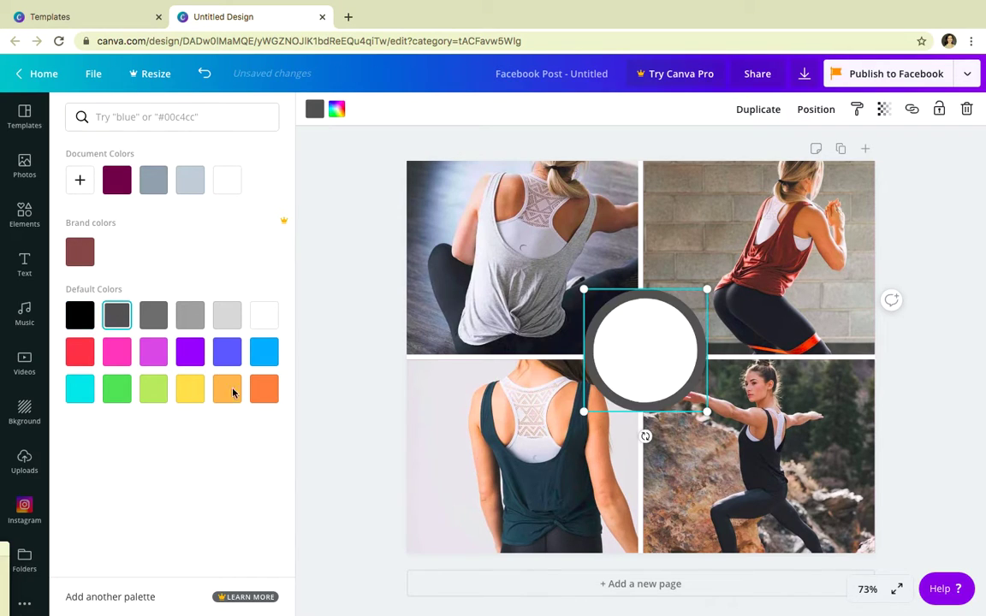
pyautogui.click(645, 359)
pyautogui.moveTo(644, 361); pyautogui.dragTo(642, 349)
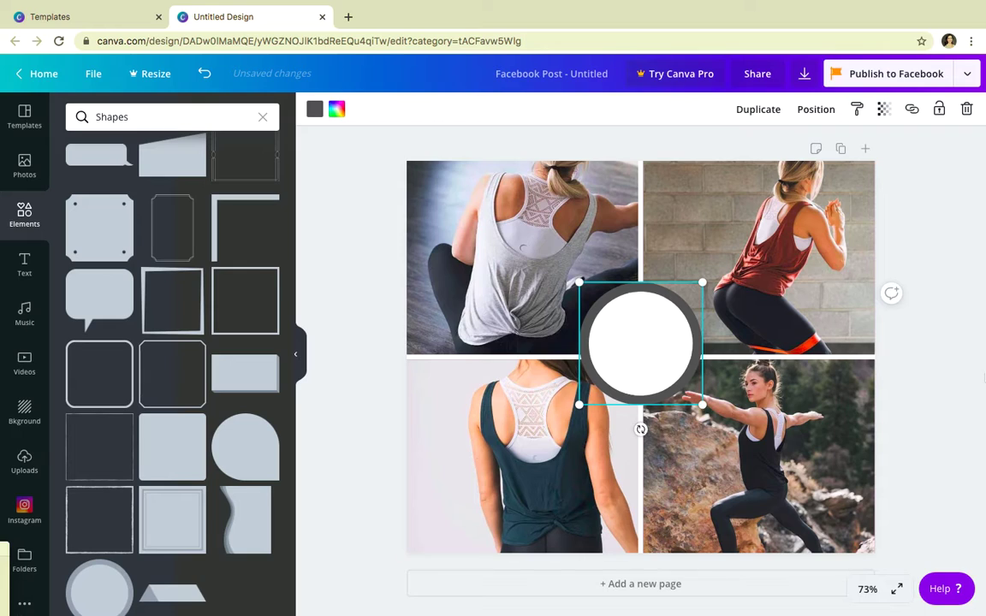
pyautogui.click(946, 357)
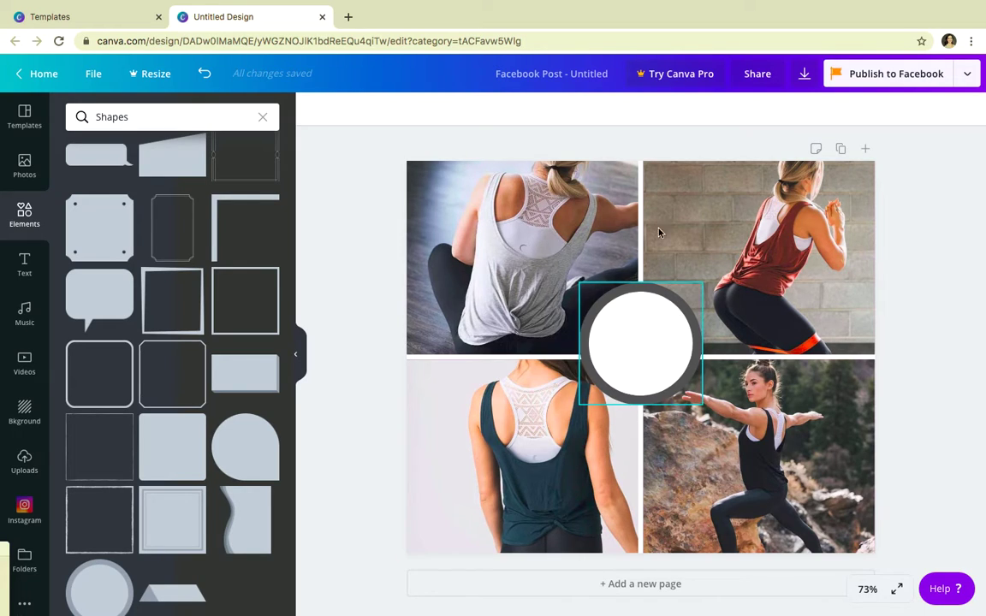
# Browse the text options and the ready-made font combinations.
pyautogui.click(24, 266)
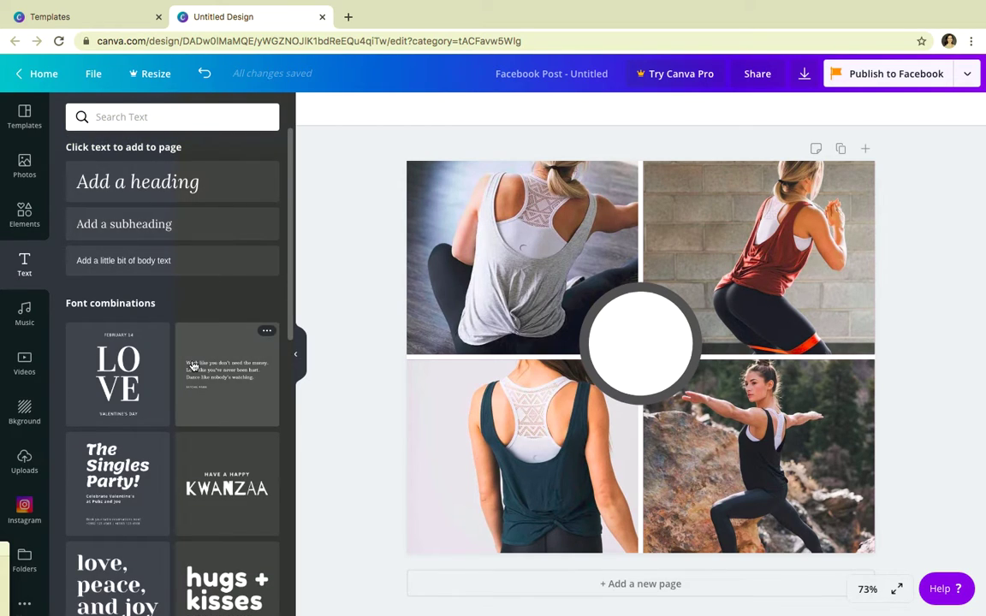
pyautogui.scroll(-2, 194, 366)
pyautogui.scroll(-1, 193, 367)
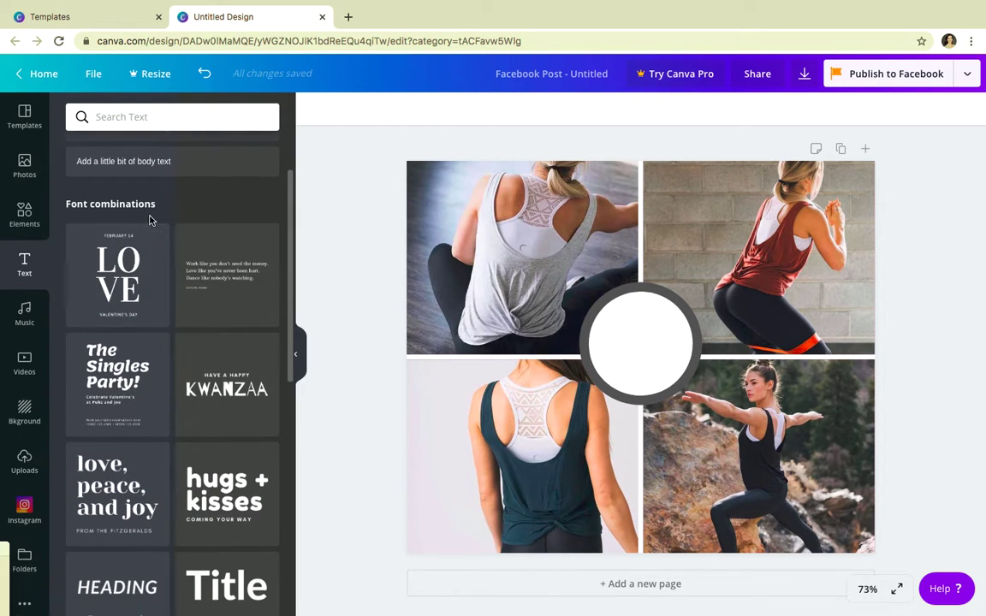
pyautogui.scroll(-3, 231, 379)
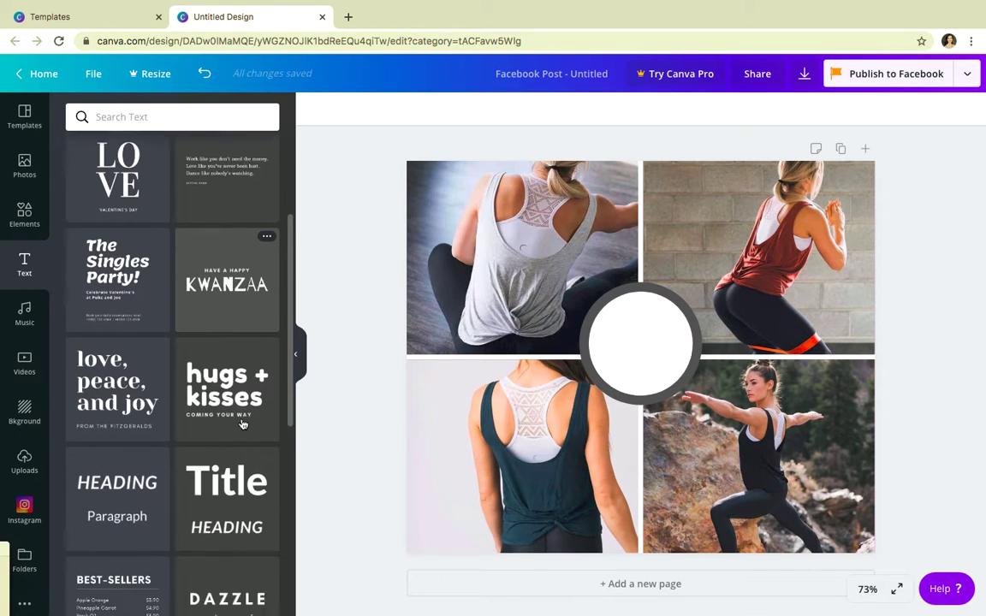
pyautogui.scroll(-3, 231, 424)
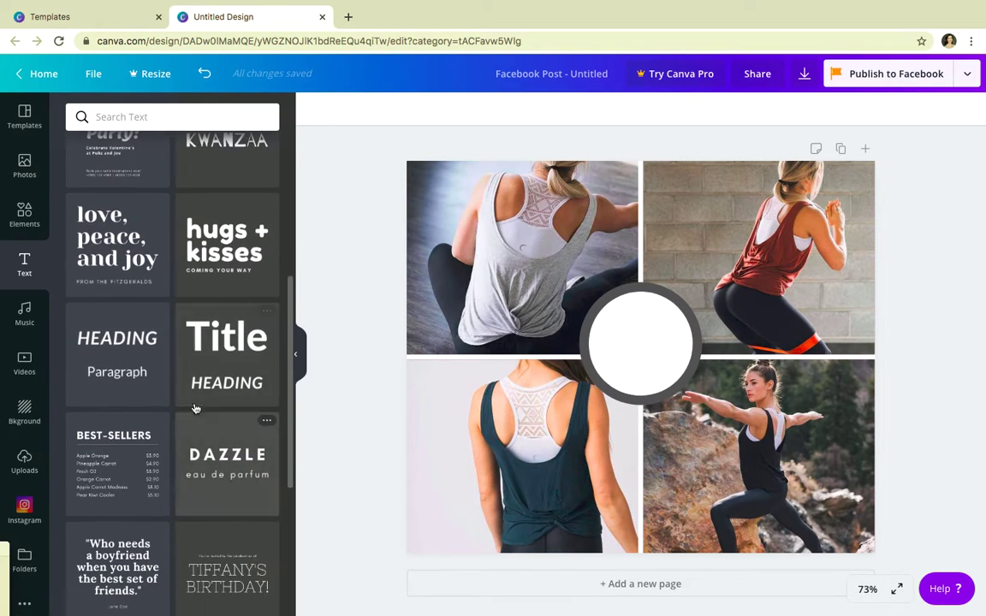
pyautogui.scroll(-7, 122, 471)
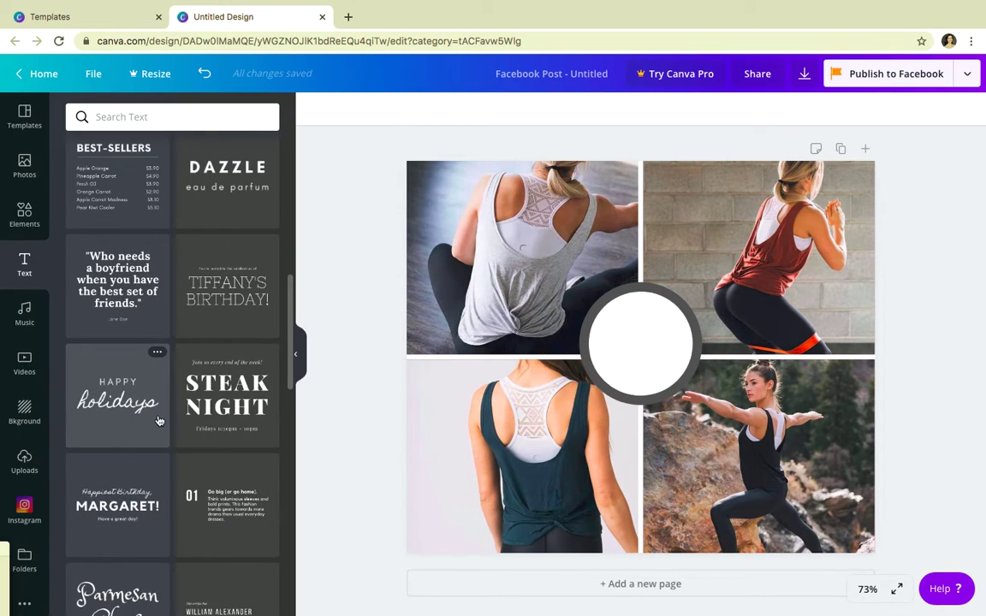
pyautogui.scroll(-10, 158, 420)
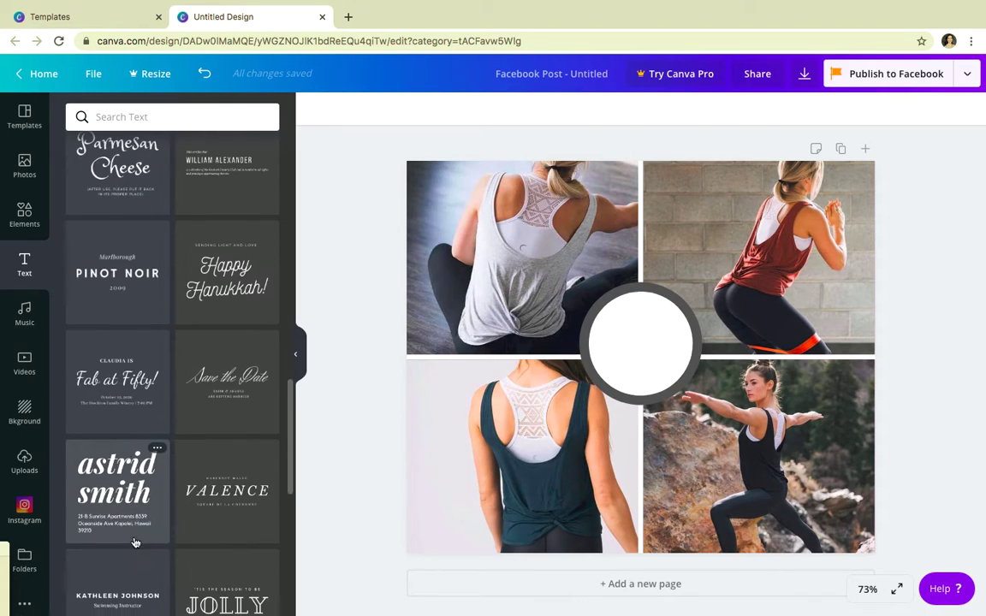
pyautogui.scroll(-10, 135, 542)
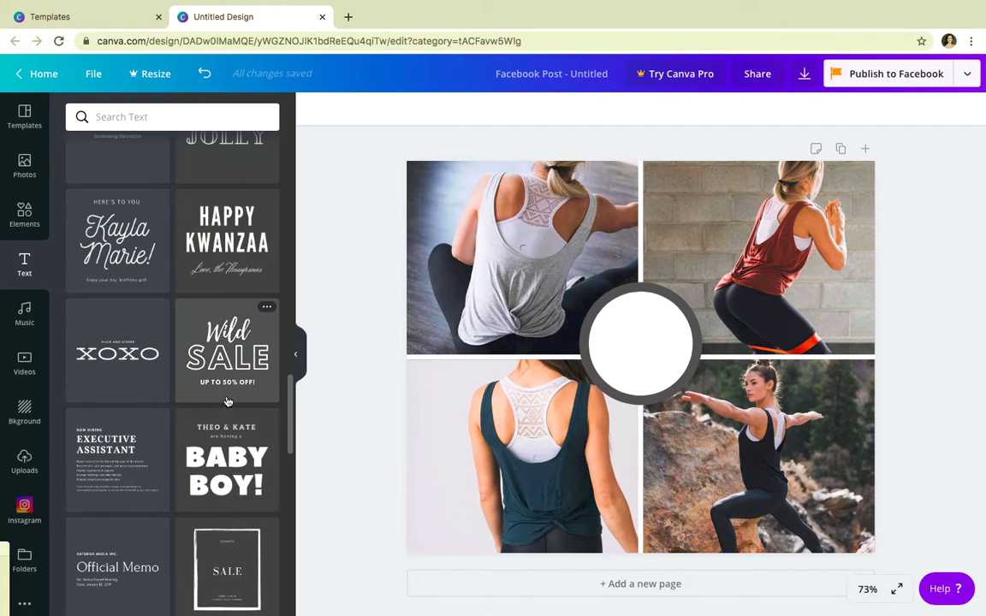
pyautogui.scroll(10, 171, 308)
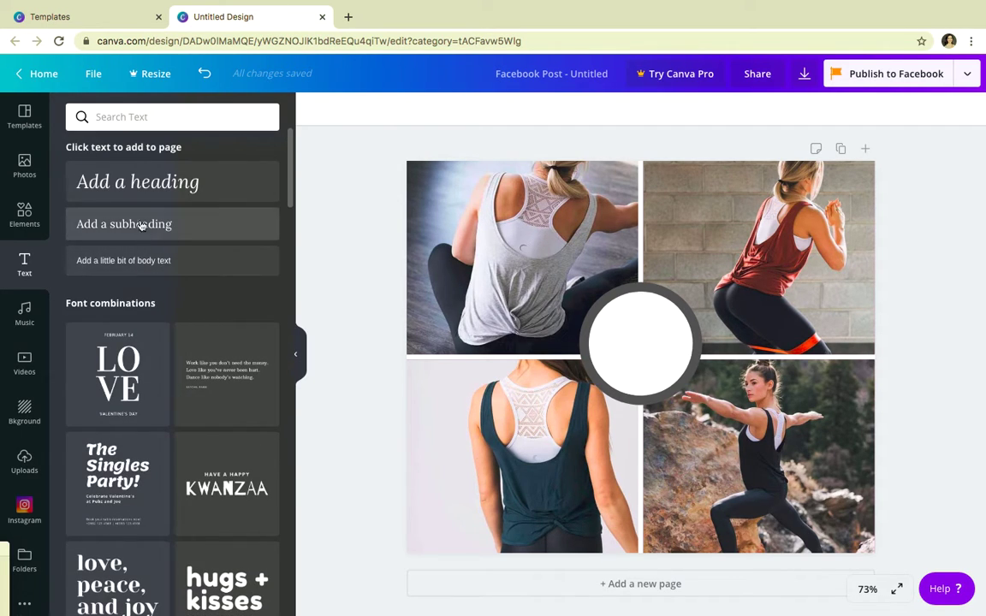
# Try adding a default heading, browse the font list for it, and delete the heading.
pyautogui.click(143, 183)
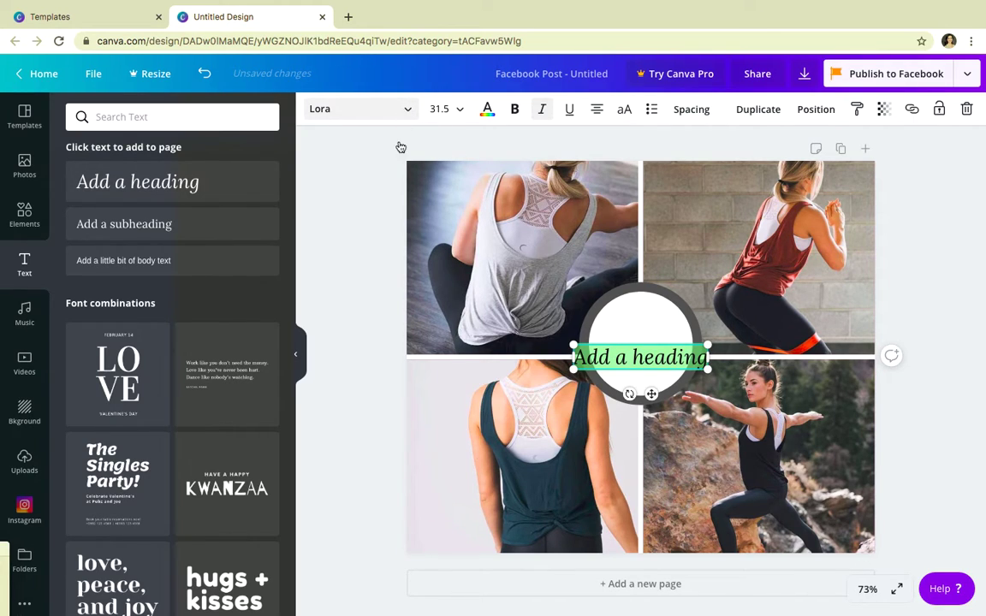
pyautogui.click(406, 113)
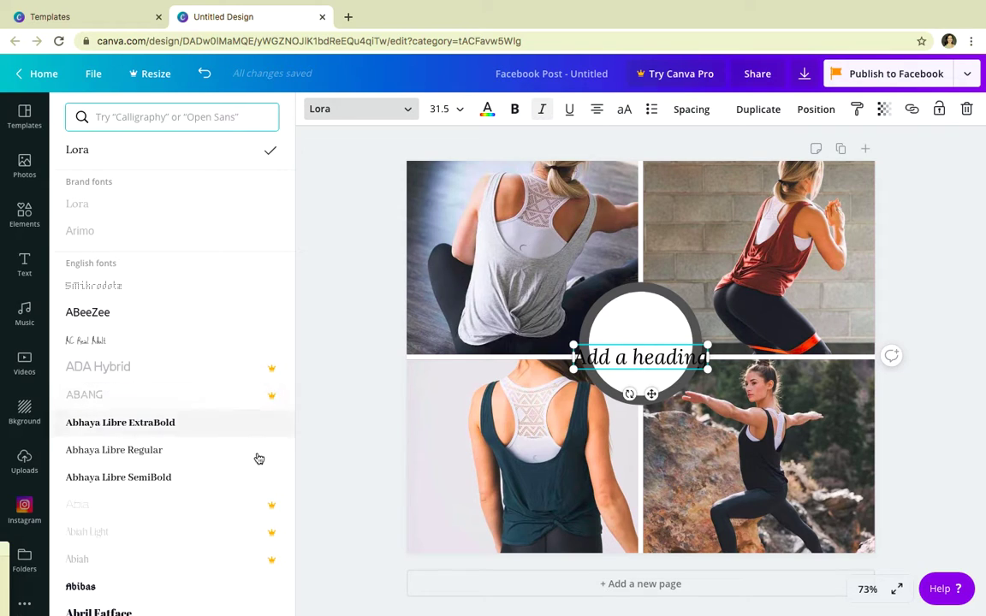
pyautogui.scroll(-12, 233, 423)
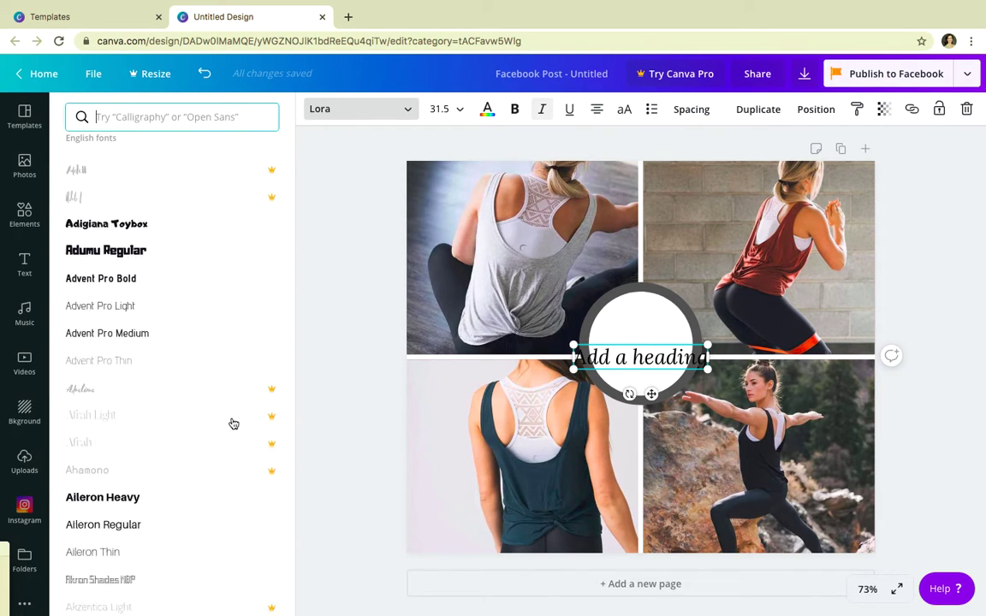
pyautogui.scroll(-15, 232, 423)
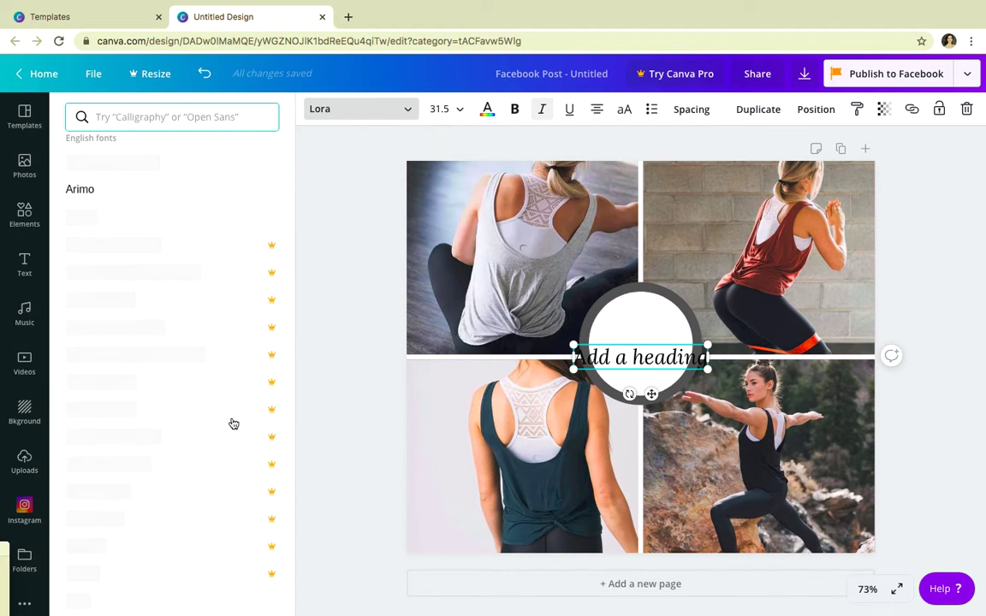
pyautogui.scroll(-15, 200, 451)
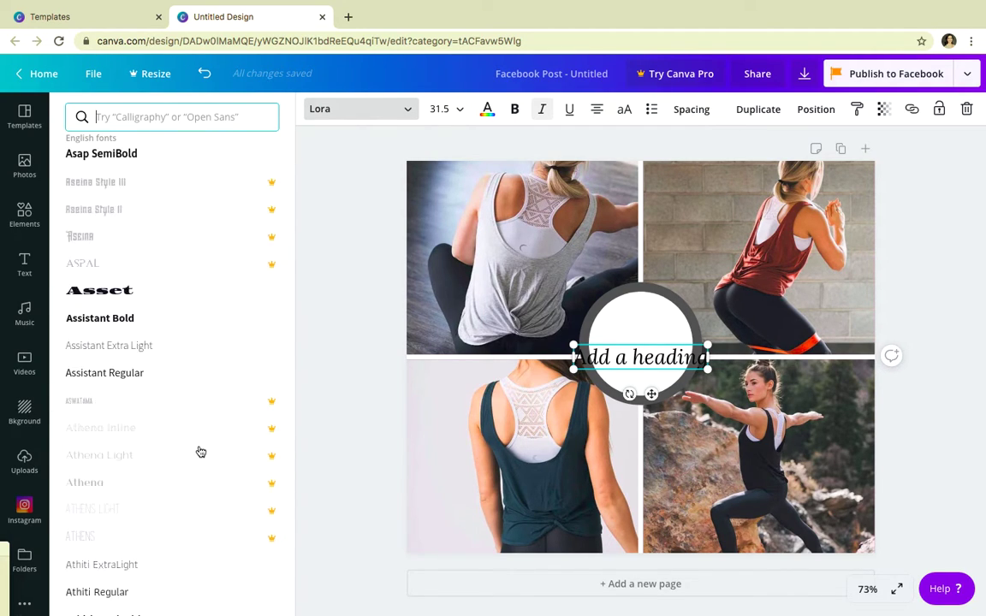
pyautogui.scroll(-10, 200, 451)
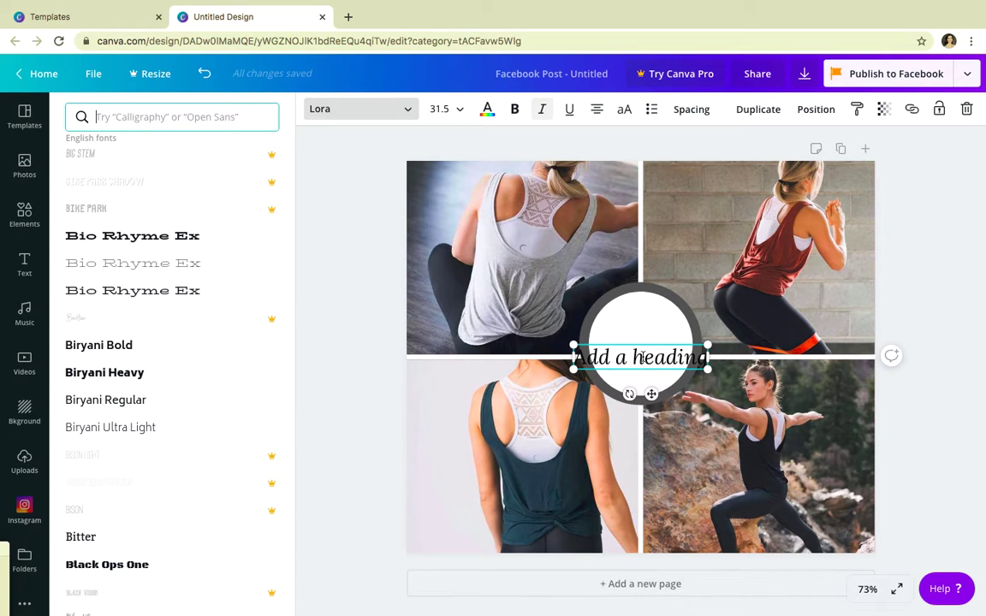
pyautogui.click(965, 111)
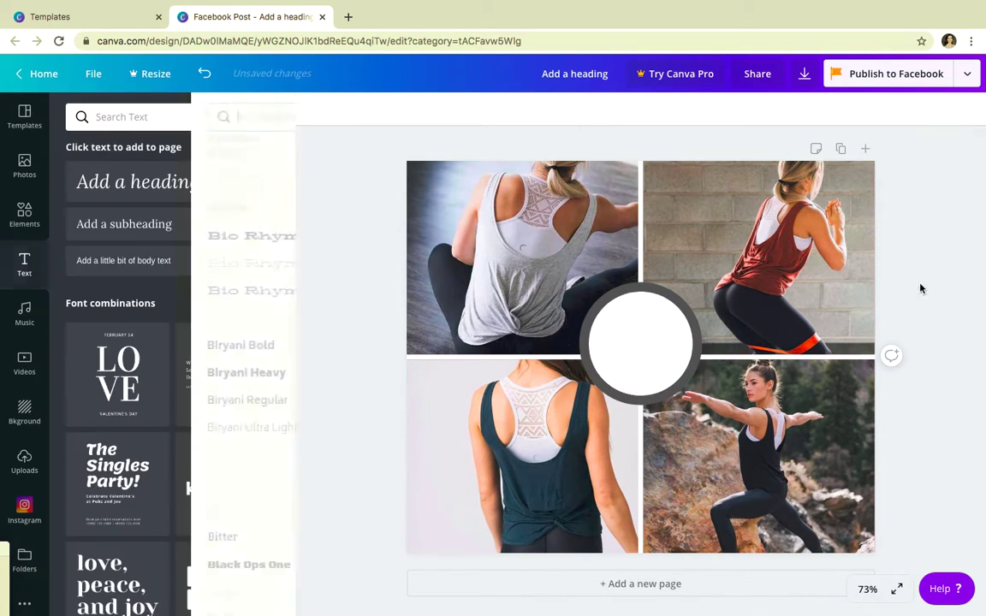
# Add the "Wild SALE" font combination, shrink it and center it inside the white circle.
pyautogui.scroll(-10, 207, 412)
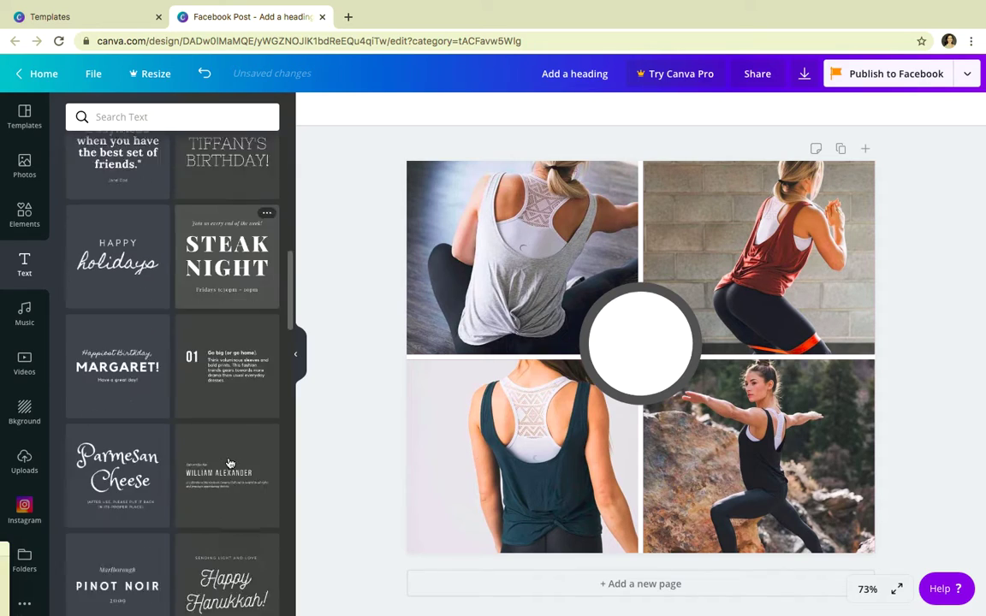
pyautogui.scroll(-3, 230, 463)
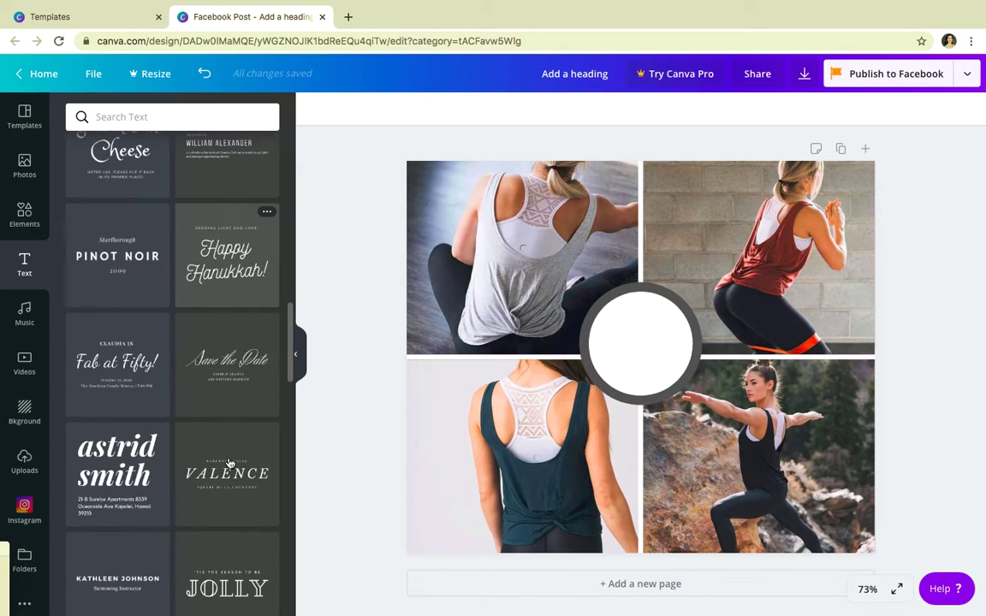
pyautogui.scroll(-5, 230, 463)
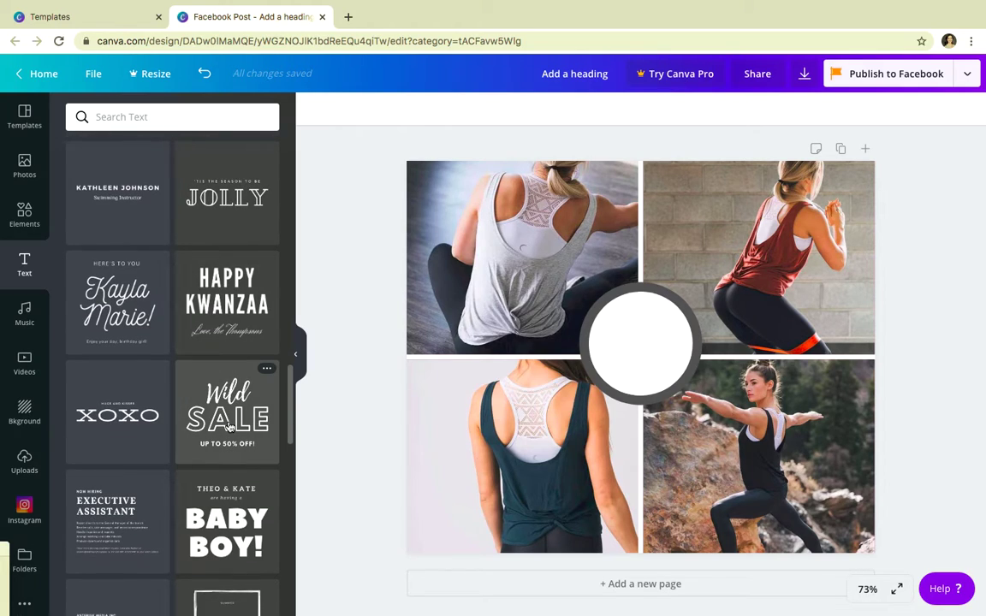
pyautogui.click(226, 412)
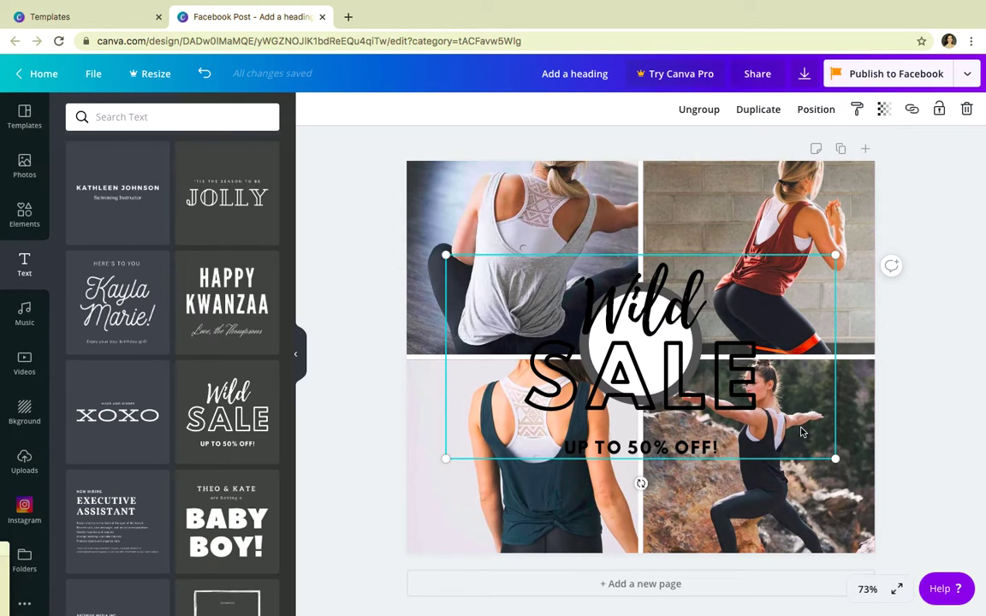
pyautogui.moveTo(834, 458); pyautogui.dragTo(602, 336)
pyautogui.moveTo(535, 308); pyautogui.dragTo(648, 348)
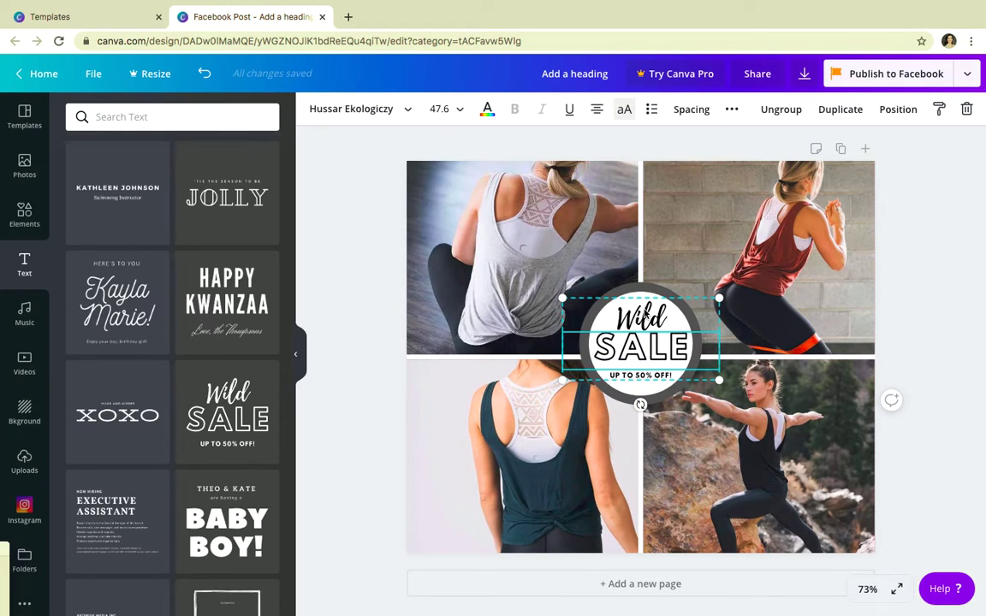
# Ungroup the sale text and replace the word "Wild" with "Swirl".
pyautogui.click(784, 108)
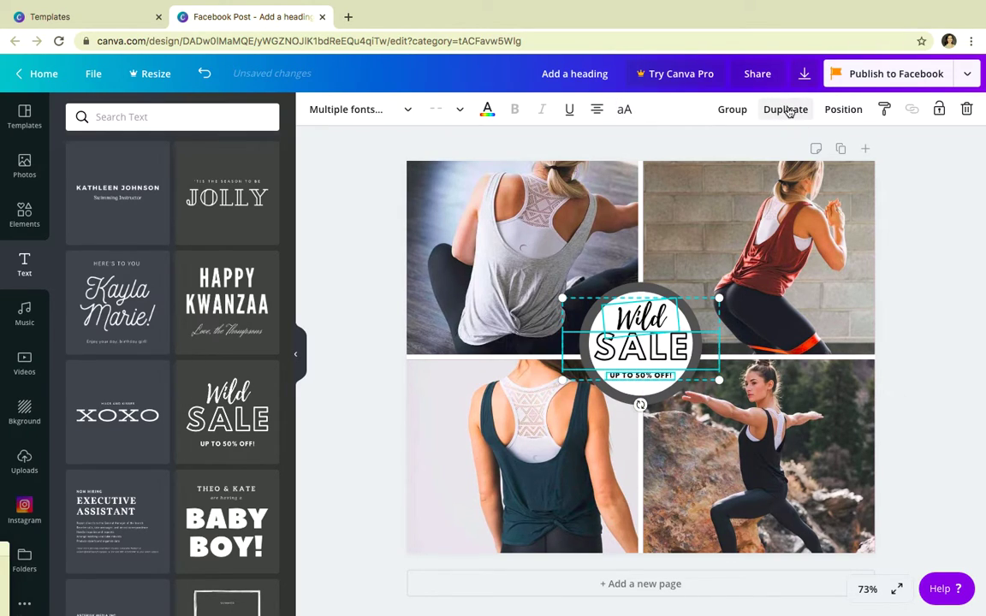
pyautogui.click(656, 341)
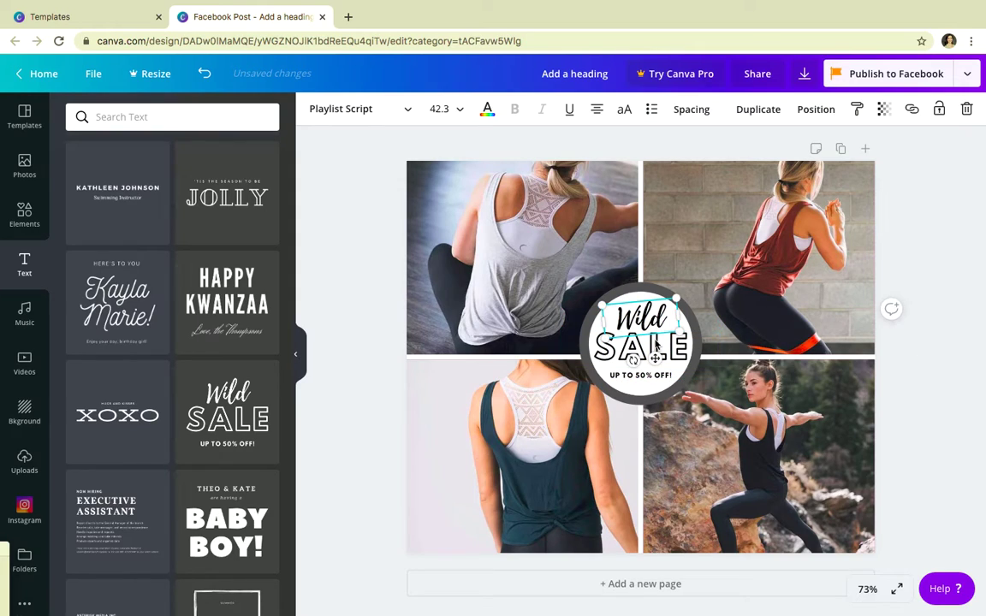
pyautogui.click(640, 375)
pyautogui.click(635, 320)
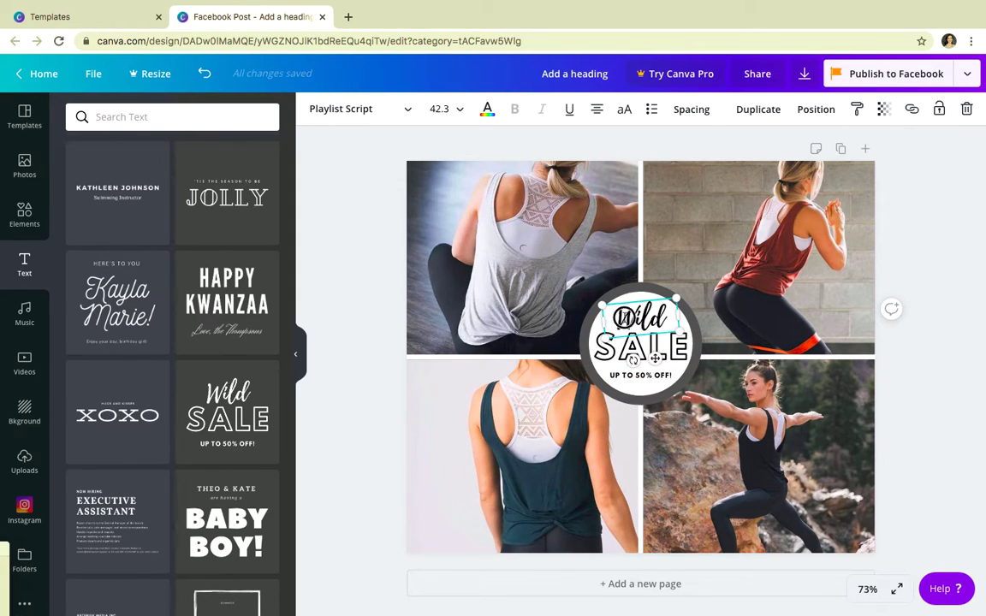
pyautogui.doubleClick(626, 319)
pyautogui.write('Swirl')
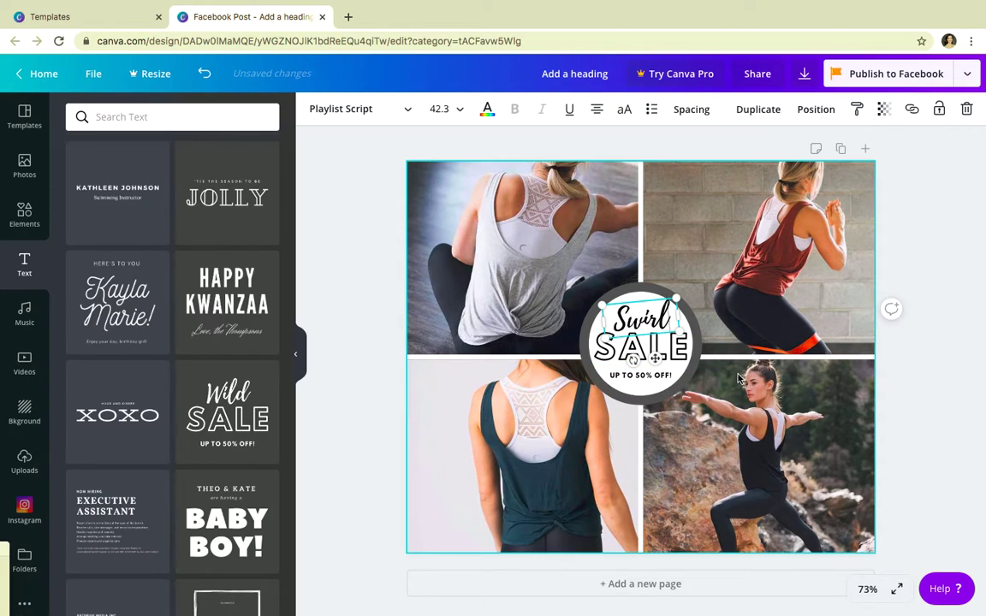
pyautogui.click(709, 380)
# Replace the outlined word "SALE" with "TANK".
pyautogui.click(677, 353)
pyautogui.doubleClick(681, 351)
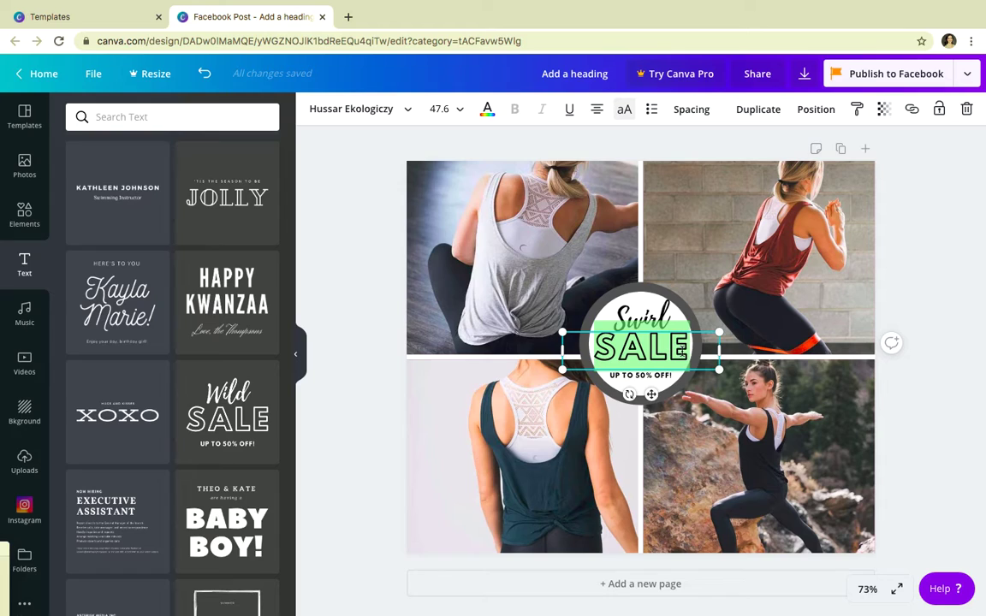
pyautogui.write('TANK')
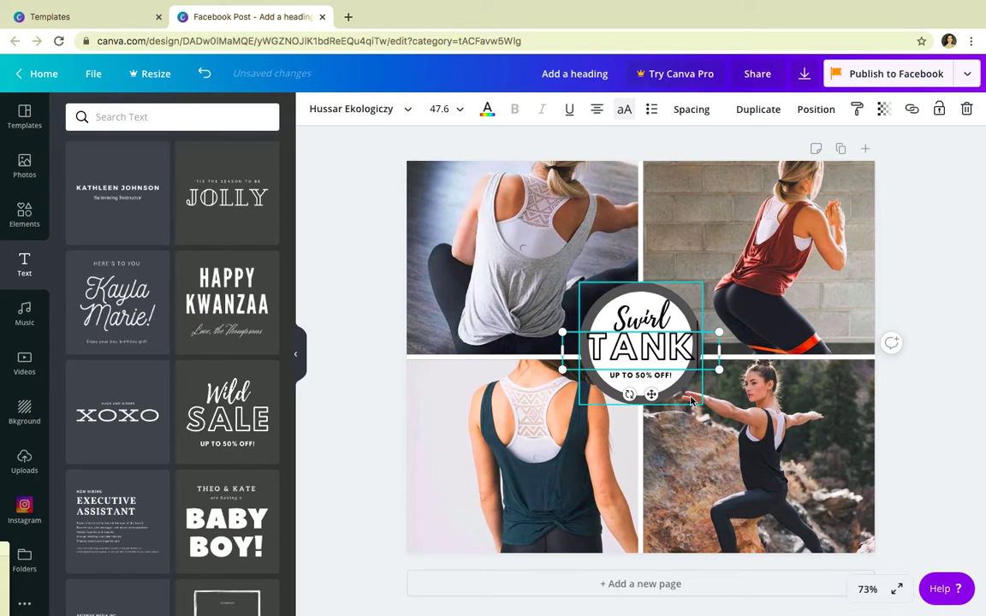
pyautogui.click(667, 417)
# Replace the discount line beneath TANK with the price "$35.00".
pyautogui.click(614, 379)
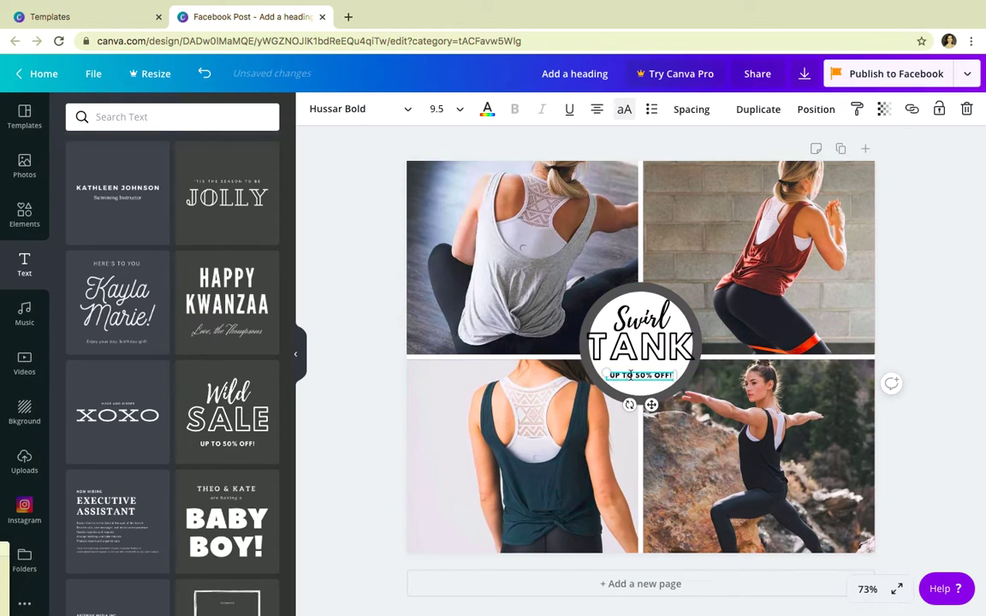
pyautogui.doubleClick(630, 375)
pyautogui.write('S')
pyautogui.click(939, 396)
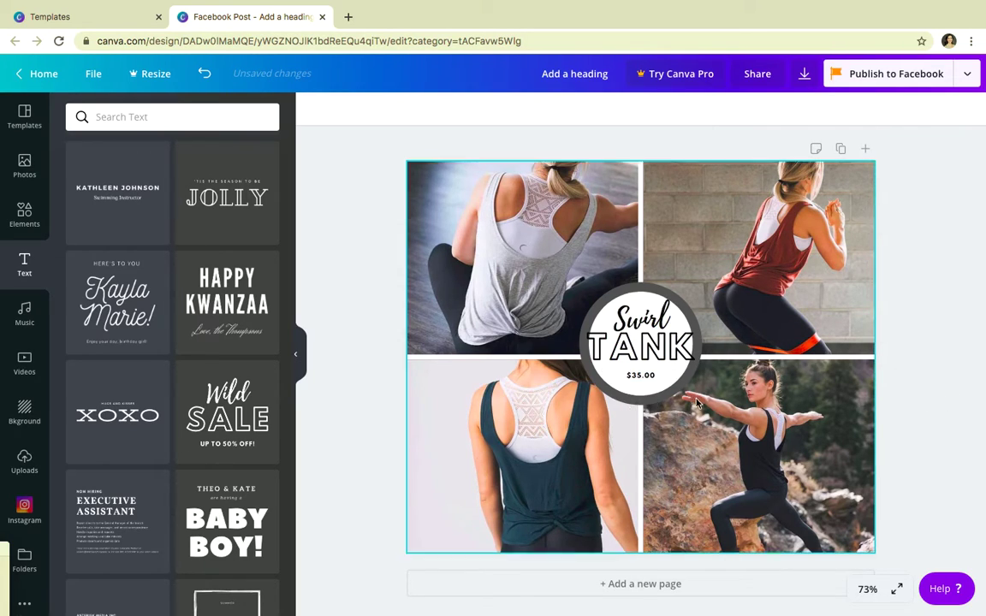
# Shrink the TANK text to size 44.8 and recenter it within the circle.
pyautogui.click(654, 347)
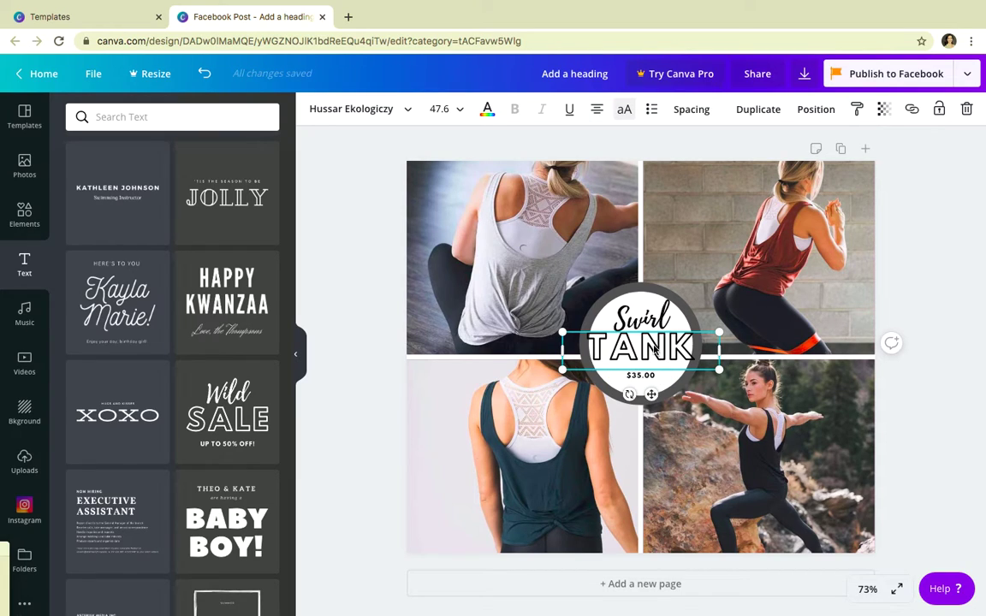
pyautogui.moveTo(721, 371); pyautogui.dragTo(709, 373)
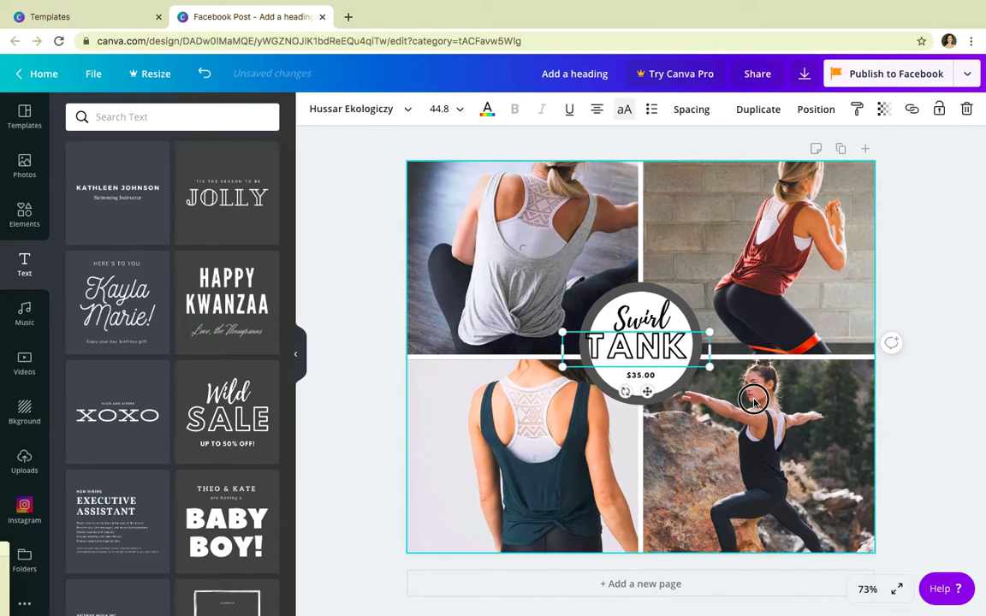
pyautogui.click(753, 398)
pyautogui.click(643, 346)
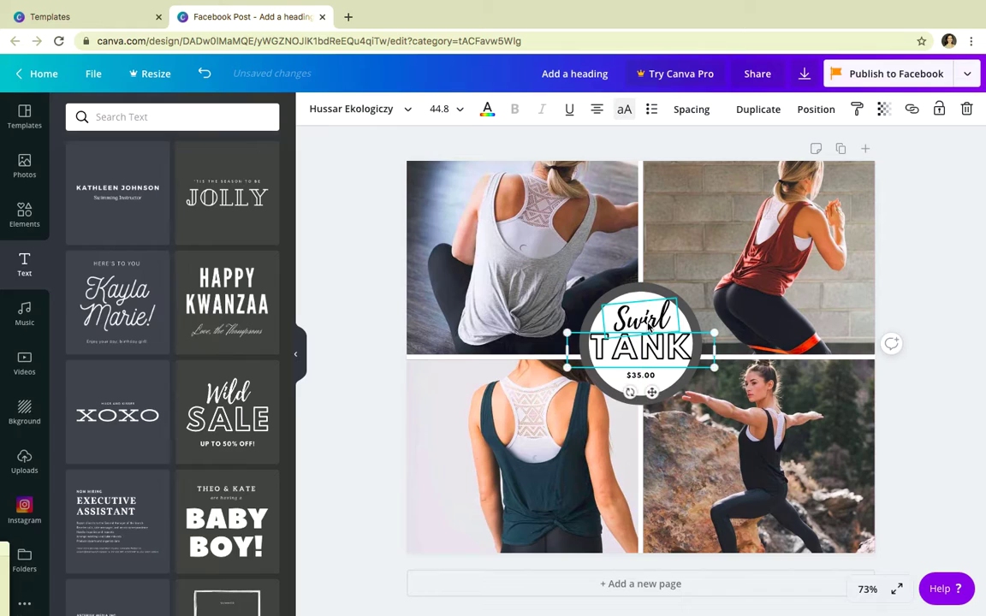
# Enlarge the Swirl text to size 48.1 and recenter it above TANK.
pyautogui.click(651, 323)
pyautogui.moveTo(675, 299); pyautogui.dragTo(686, 292)
pyautogui.click(700, 269)
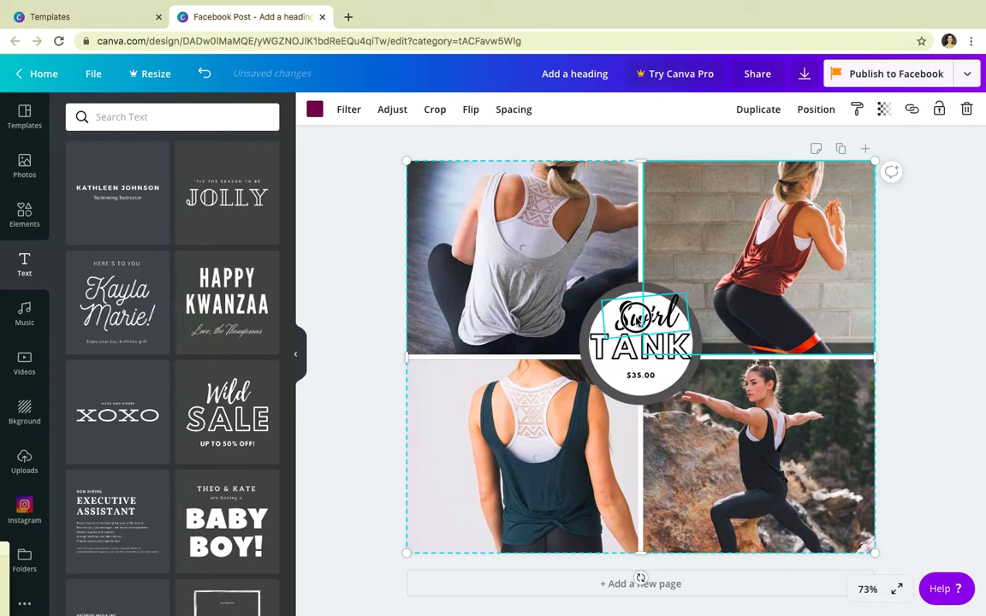
pyautogui.moveTo(637, 319); pyautogui.dragTo(625, 319)
# Set the font size of the $35.00 price text to 16.
pyautogui.click(640, 375)
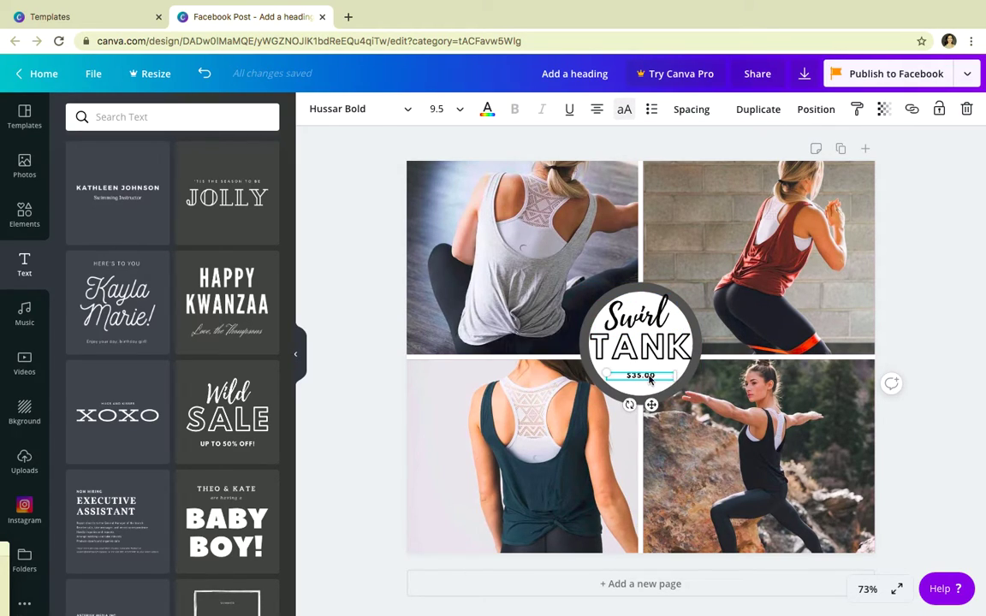
pyautogui.doubleClick(649, 379)
pyautogui.click(462, 112)
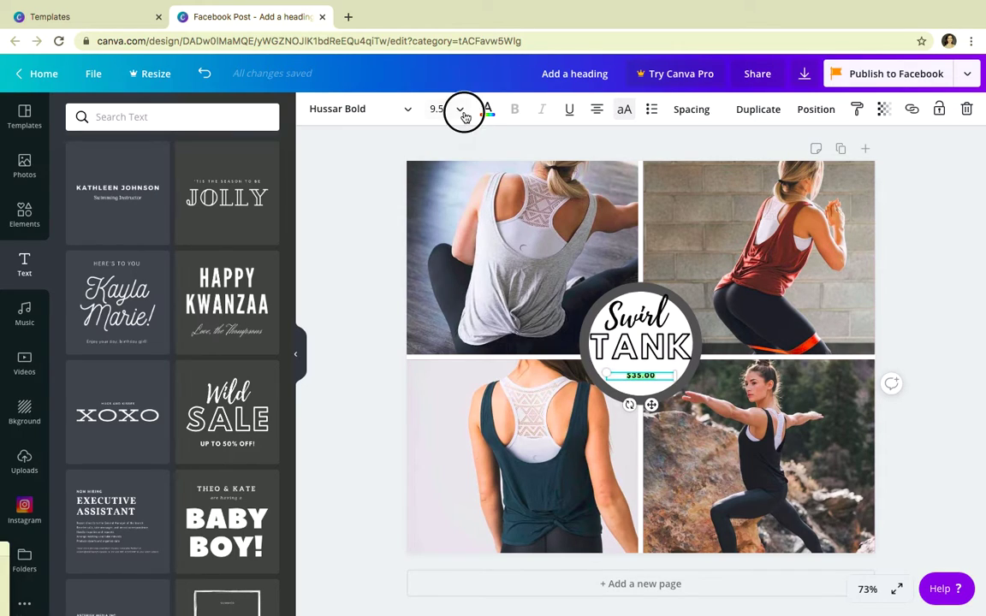
pyautogui.click(452, 280)
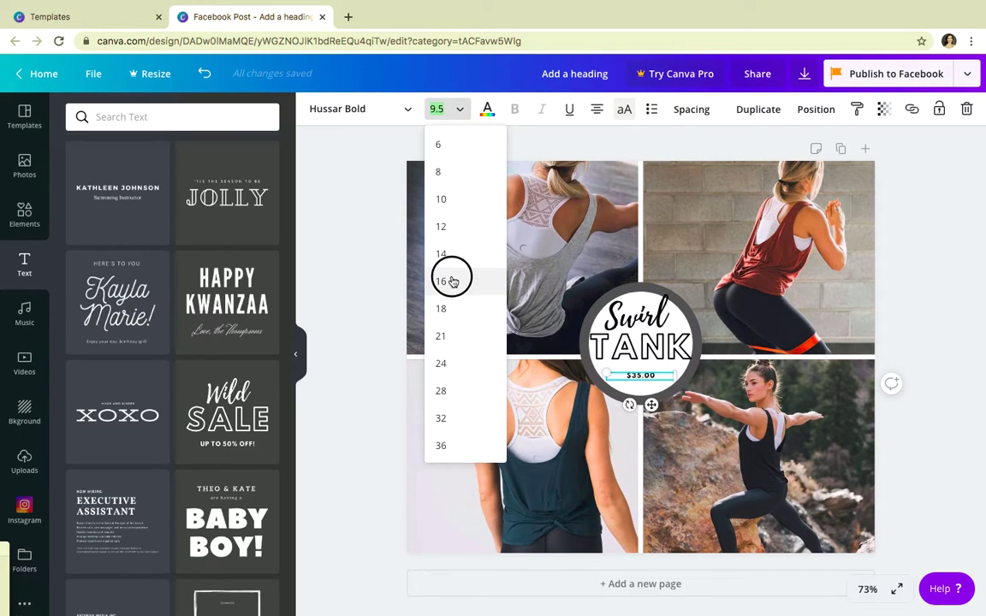
pyautogui.click(747, 515)
pyautogui.click(916, 368)
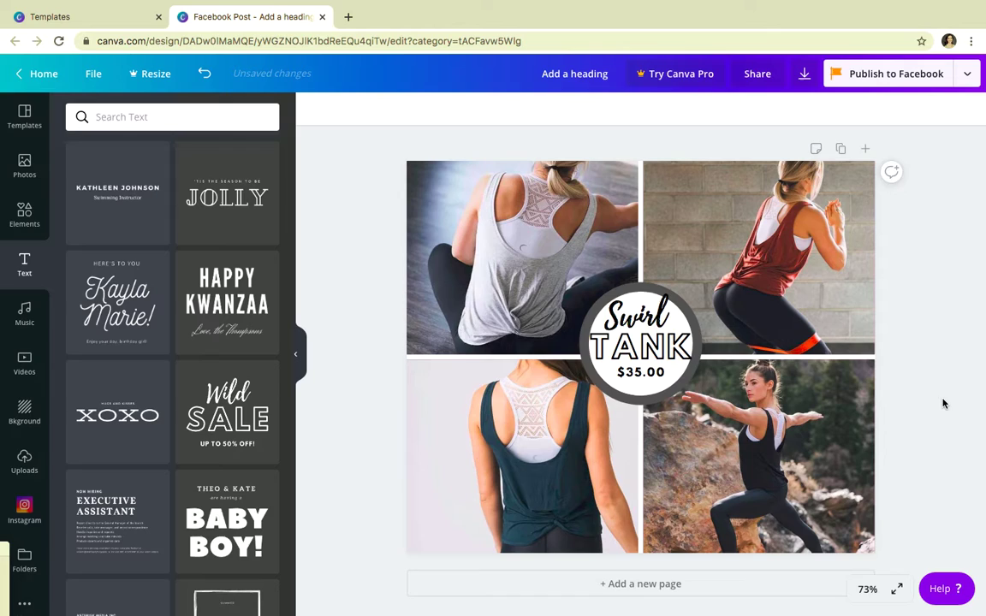
# Try shifting the TANK text slightly within the circle to test the alignment guides.
pyautogui.click(648, 351)
pyautogui.moveTo(651, 350); pyautogui.dragTo(651, 342)
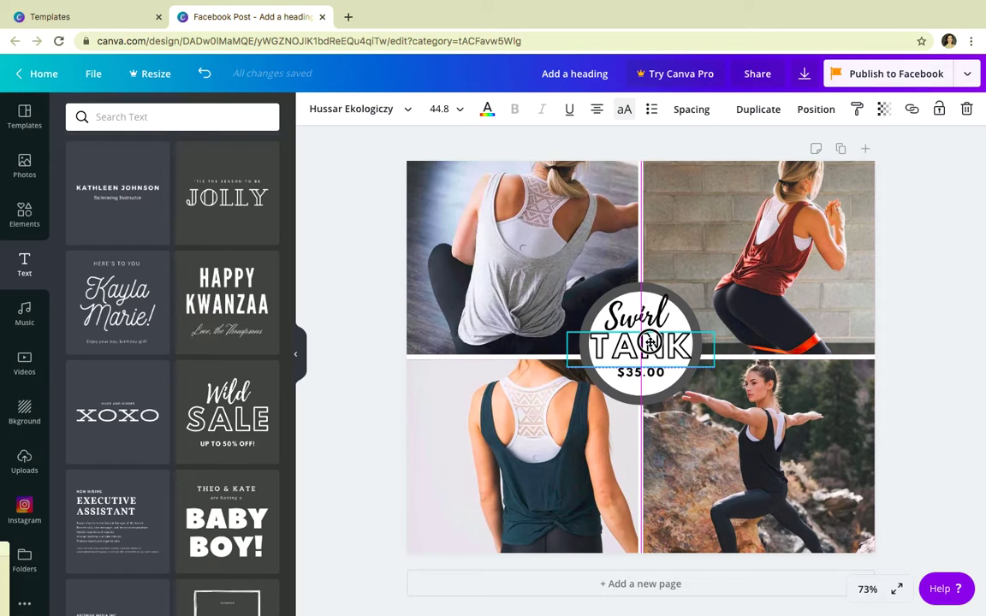
pyautogui.moveTo(650, 342)
pyautogui.mouseDown()
pyautogui.moveTo(651, 353)
pyautogui.moveTo(651, 339)
pyautogui.mouseUp()
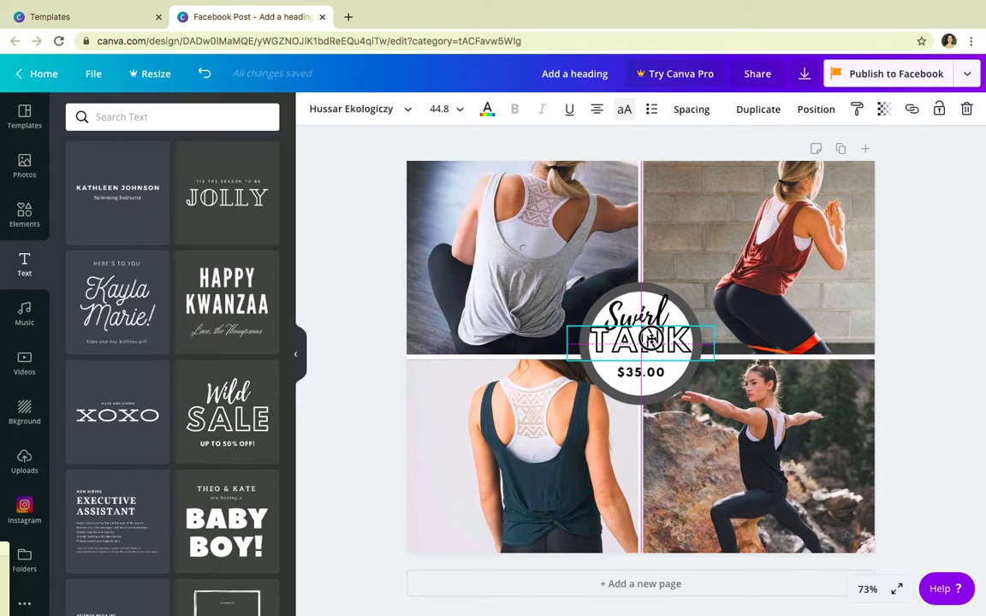
pyautogui.moveTo(651, 340); pyautogui.dragTo(673, 321)
pyautogui.click(653, 318)
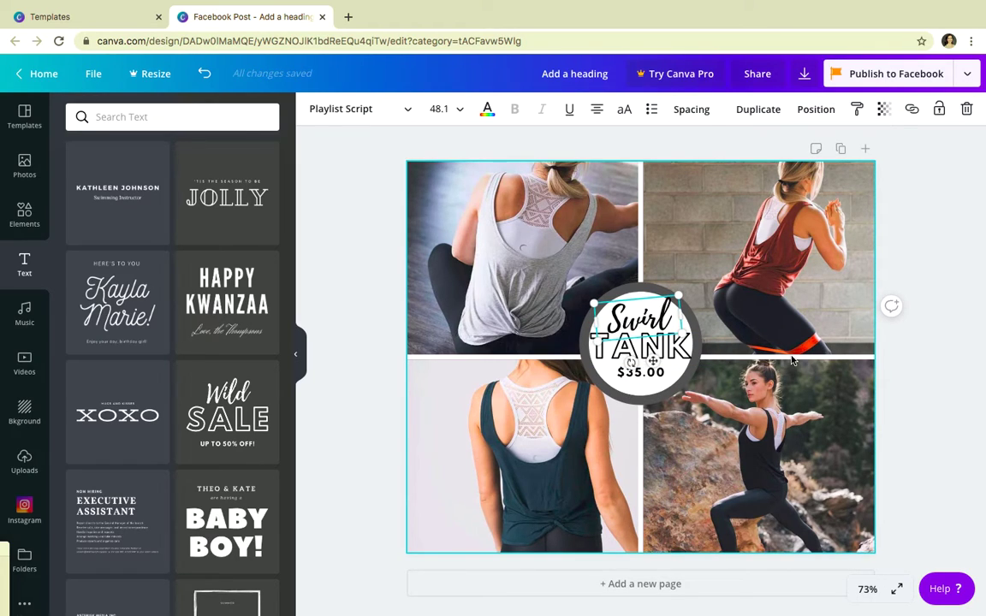
pyautogui.click(940, 447)
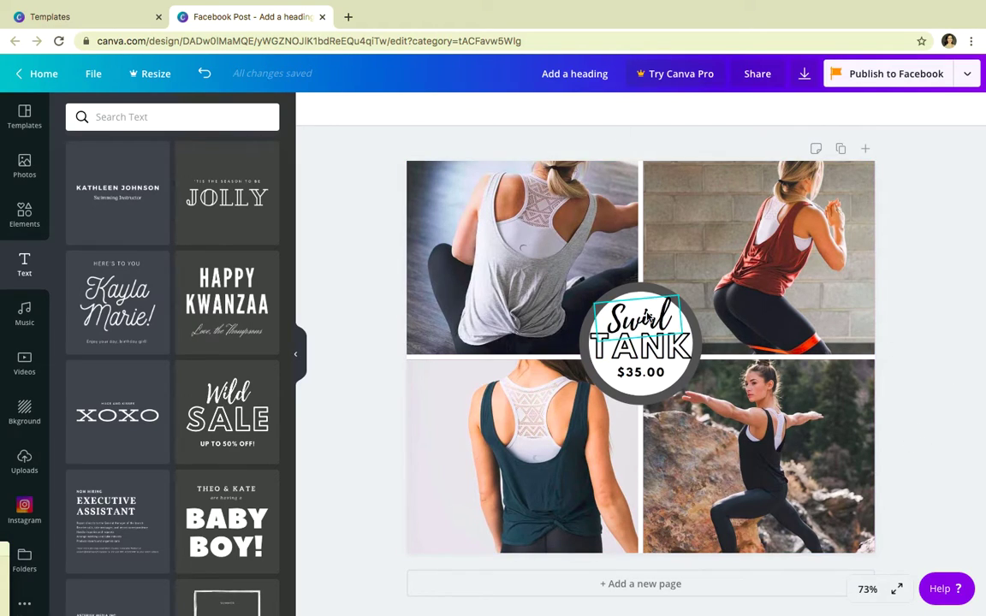
# Show the text color choices for Swirl and switch its lettering to uppercase.
pyautogui.click(649, 318)
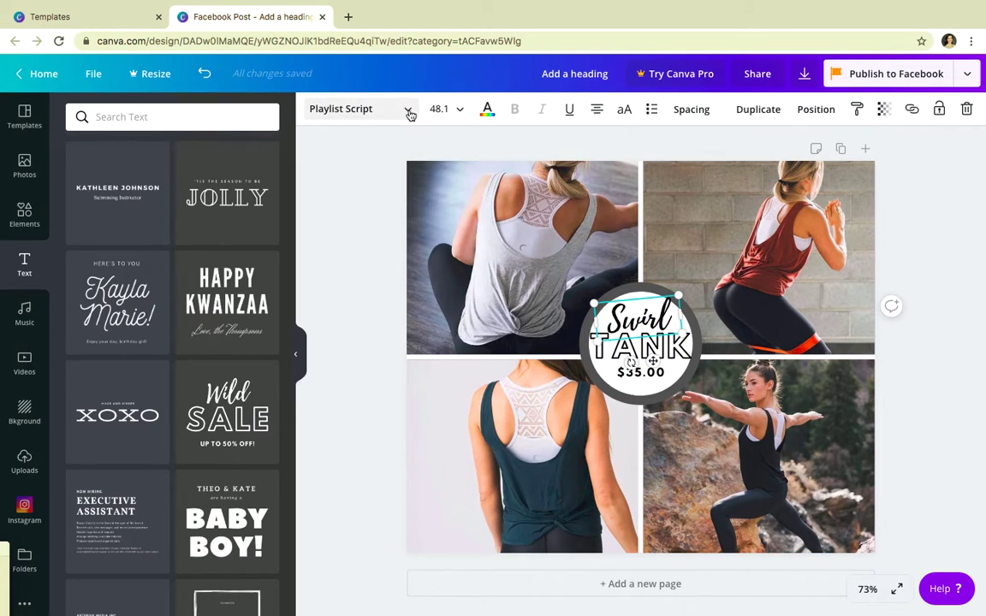
pyautogui.click(486, 109)
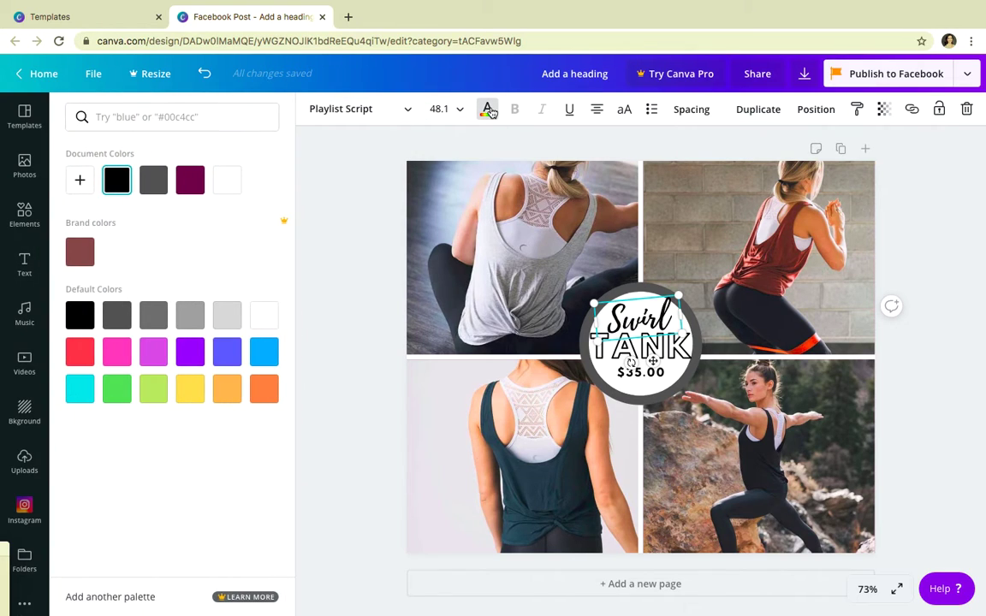
pyautogui.click(625, 111)
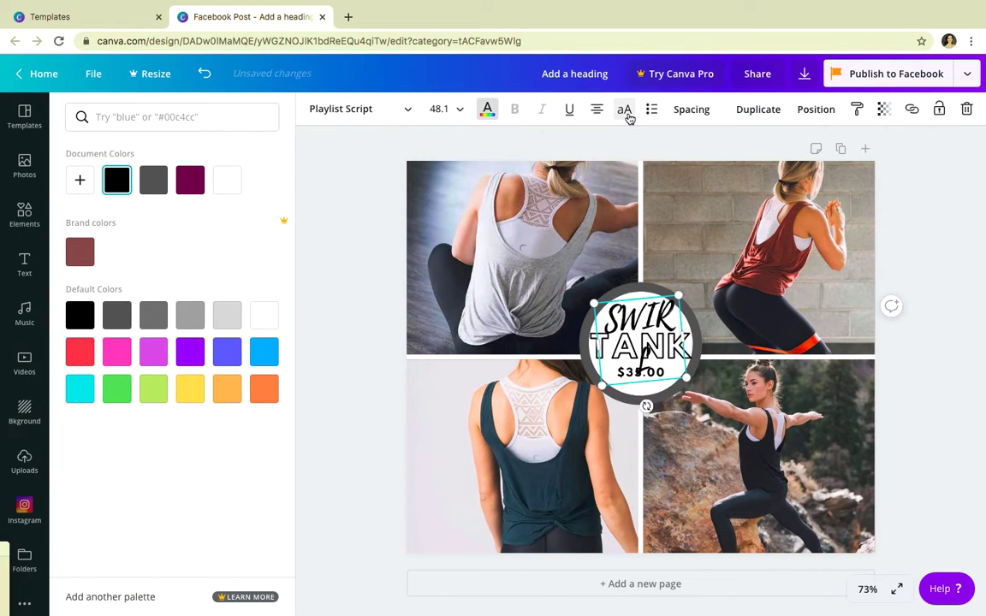
# Return the Swirl text to mixed case and try out its letter spacing and line height settings.
pyautogui.click(628, 117)
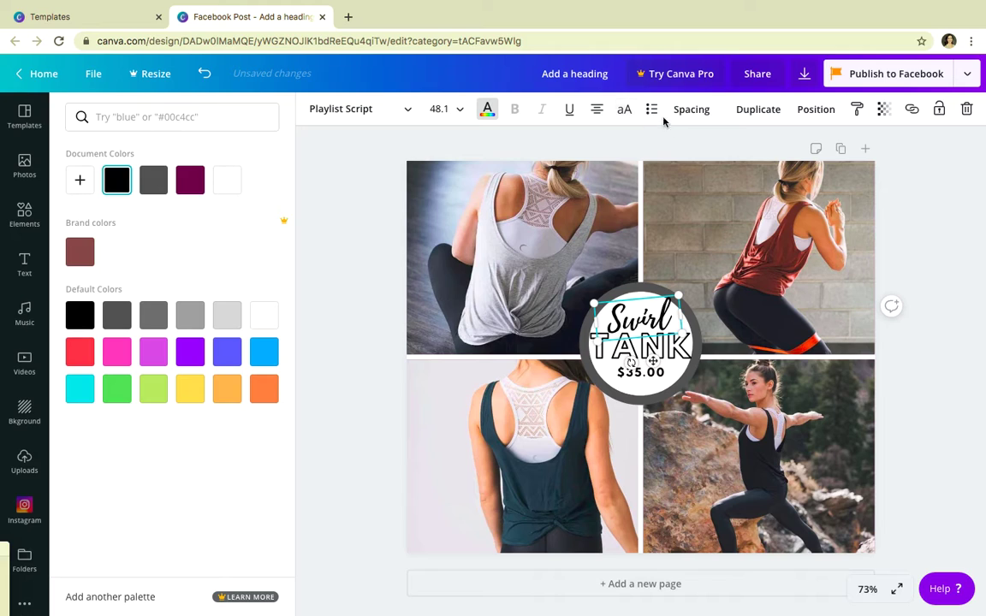
pyautogui.click(695, 119)
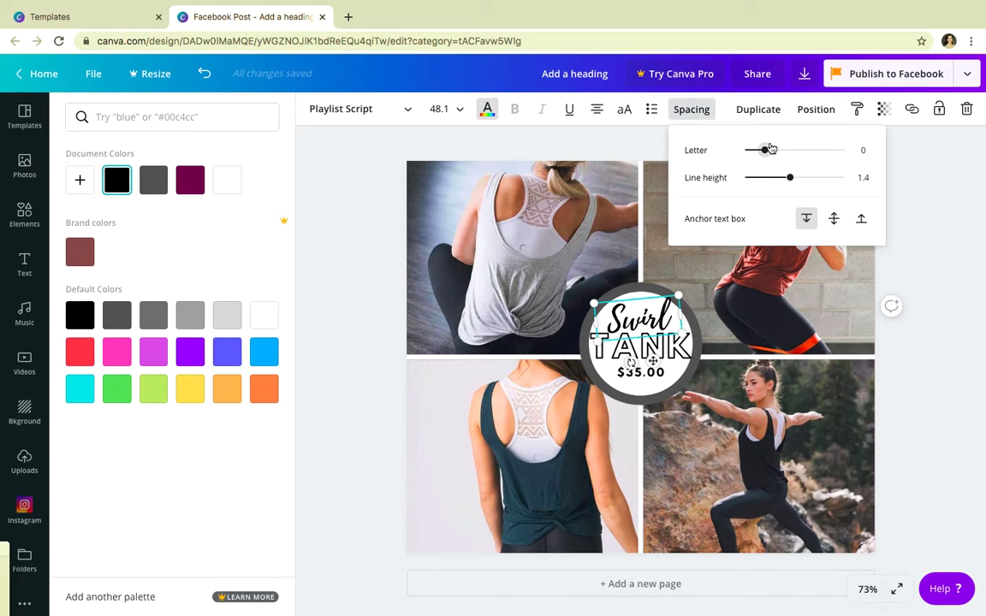
pyautogui.click(765, 152)
pyautogui.moveTo(767, 155)
pyautogui.mouseDown()
pyautogui.moveTo(827, 153)
pyautogui.moveTo(765, 152)
pyautogui.mouseUp()
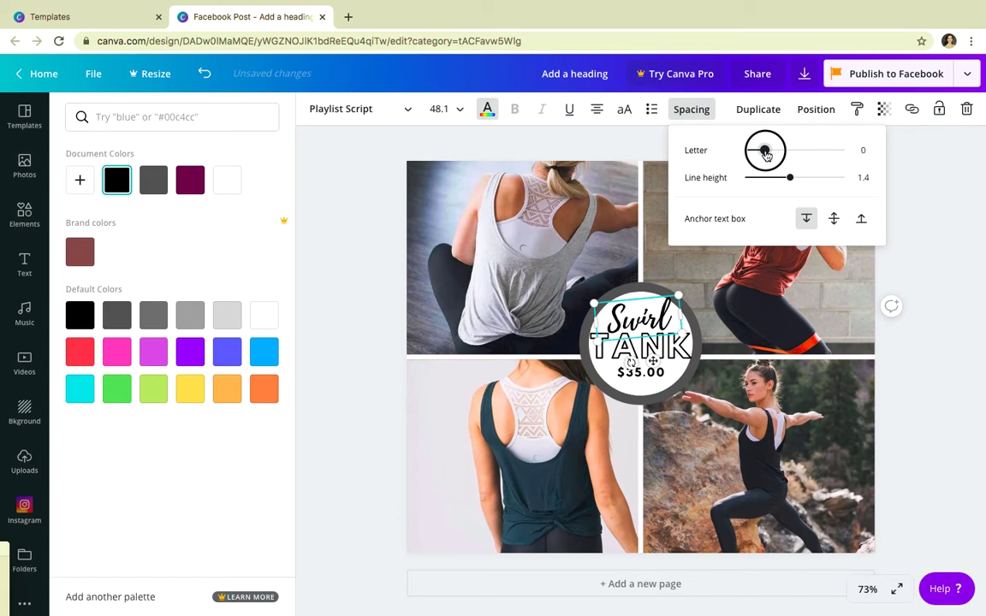
pyautogui.moveTo(774, 181)
pyautogui.mouseDown()
pyautogui.moveTo(762, 178)
pyautogui.moveTo(789, 179)
pyautogui.mouseUp()
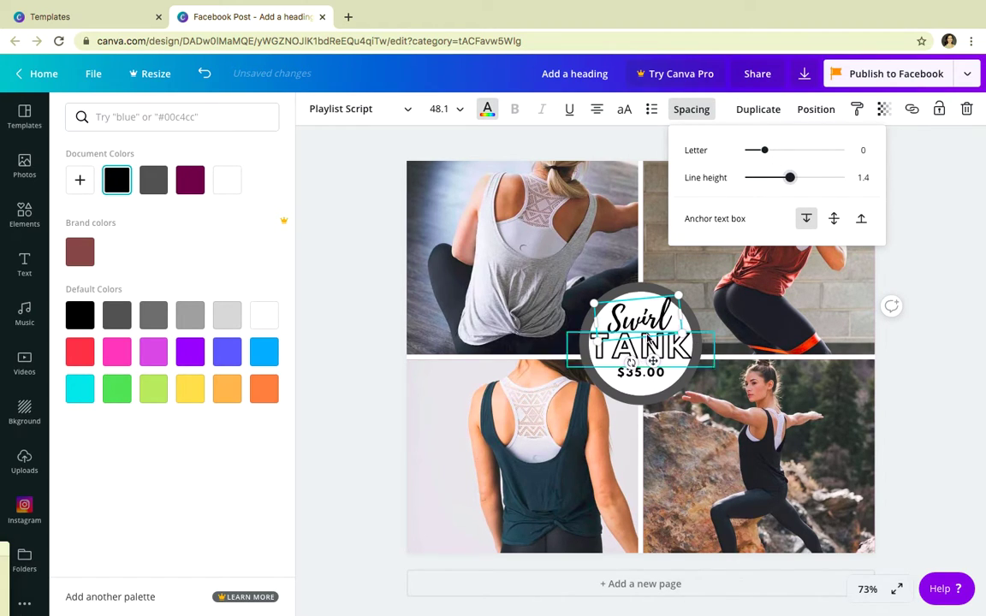
# Try out the transparency setting on the Swirl text, returning it to 100, and deselect the text.
pyautogui.click(883, 111)
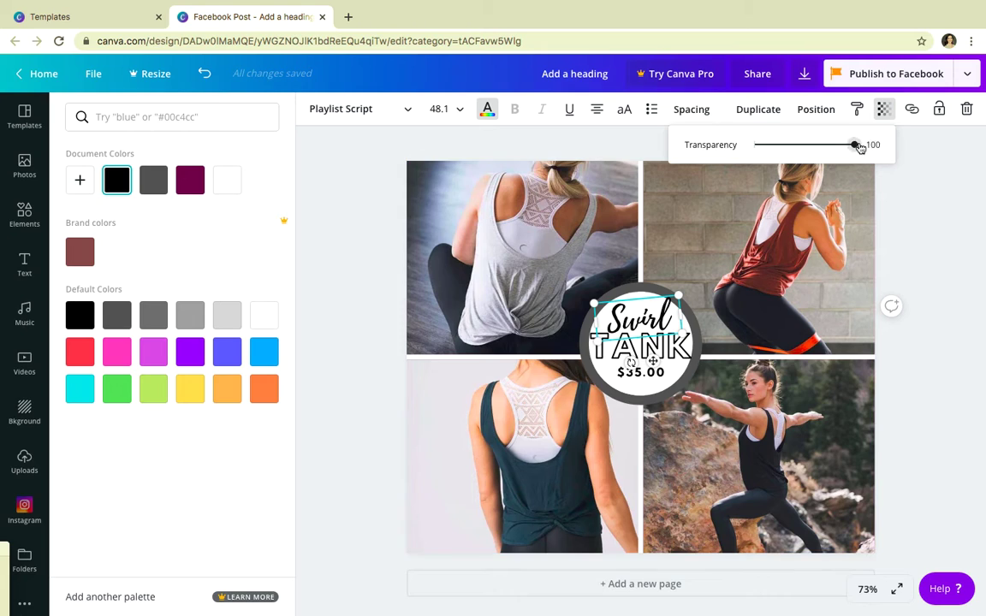
pyautogui.moveTo(855, 145); pyautogui.dragTo(875, 150)
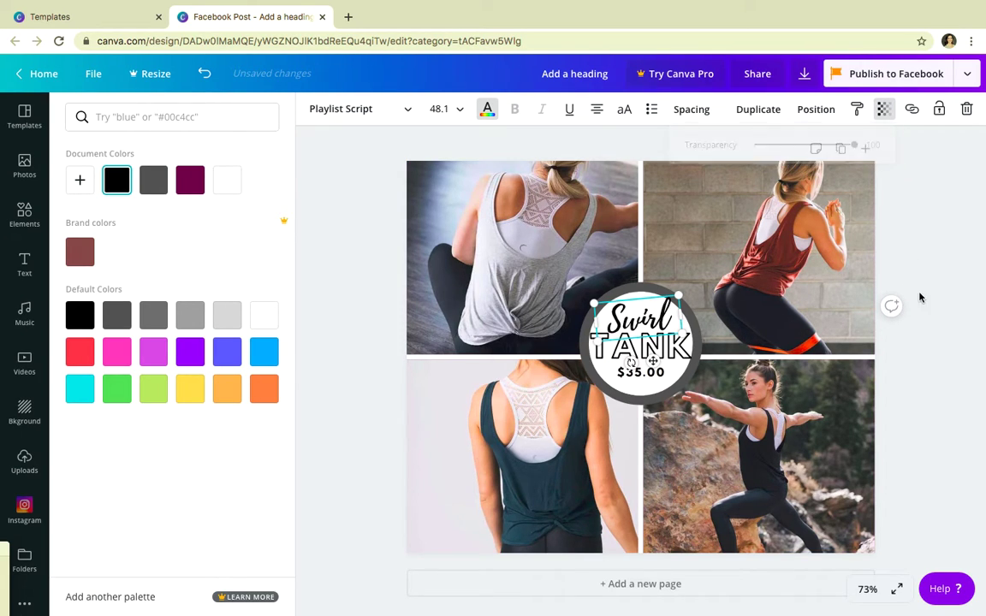
pyautogui.click(933, 363)
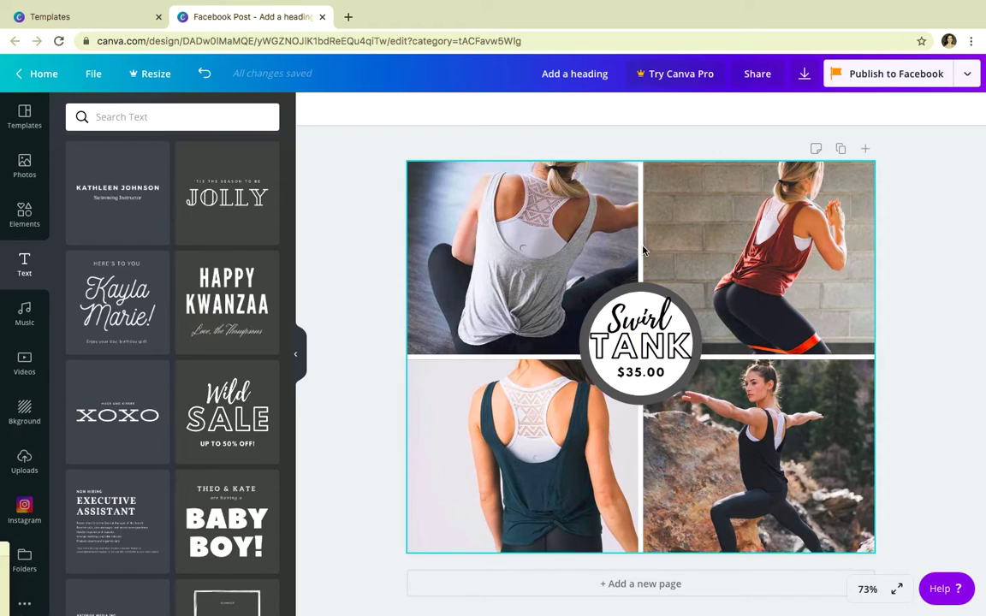
# Look through the Music and Videos libraries, and collapse the side panel to show the whole design.
pyautogui.click(25, 315)
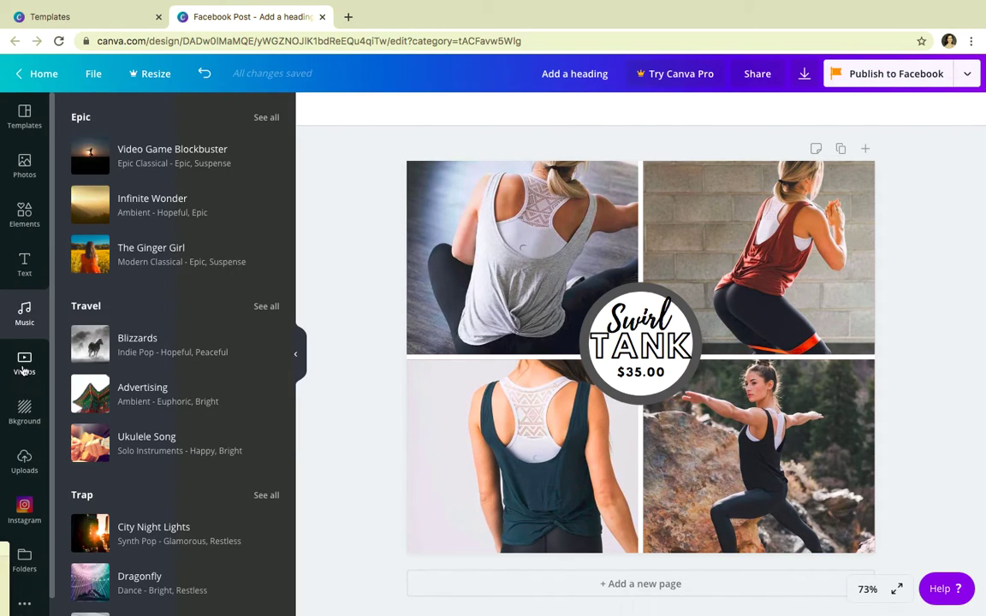
pyautogui.click(24, 367)
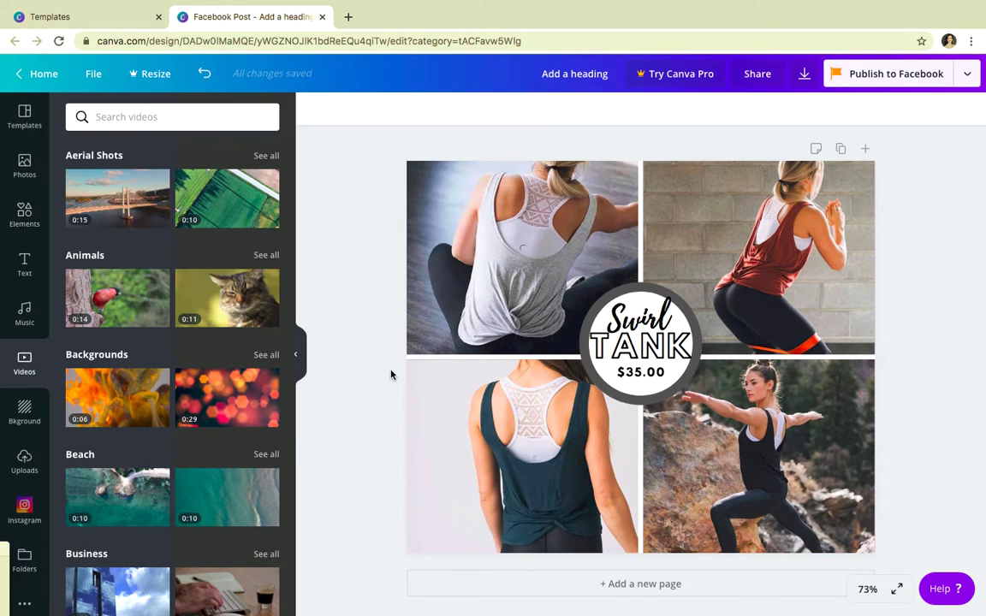
pyautogui.click(300, 358)
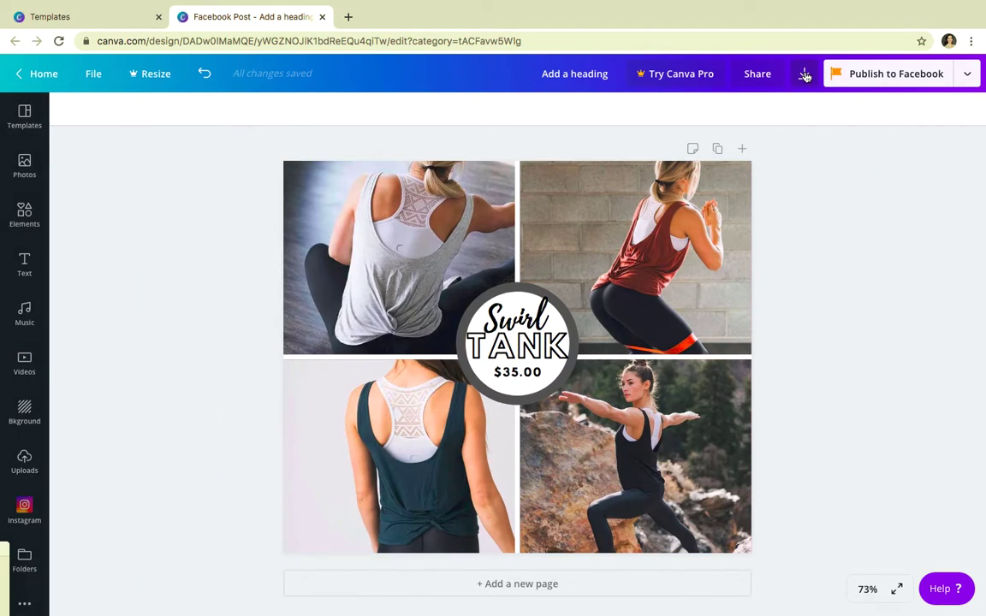
# Show the publishing options and download the finished collage as a PNG.
pyautogui.click(966, 75)
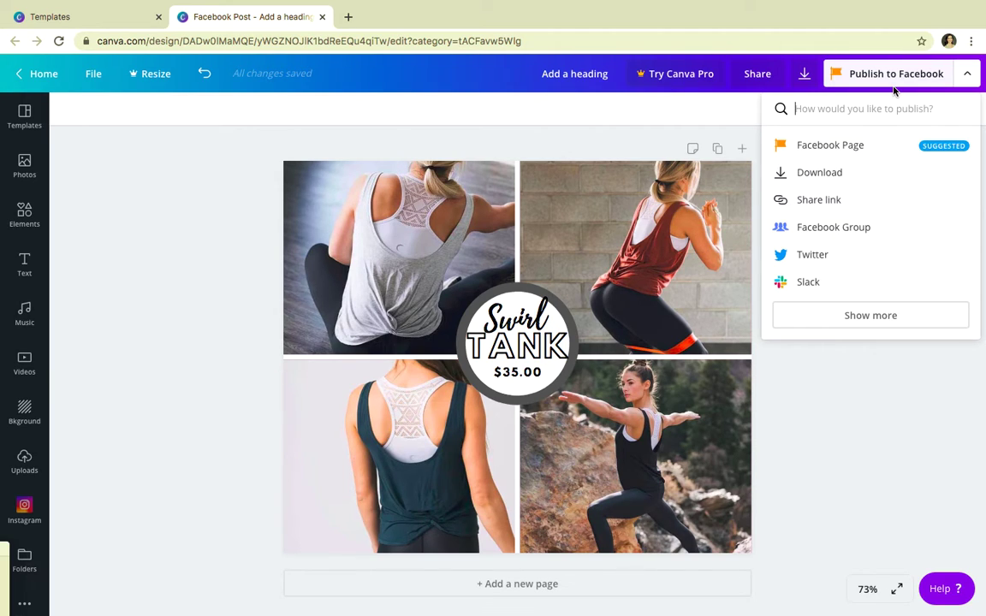
pyautogui.click(804, 75)
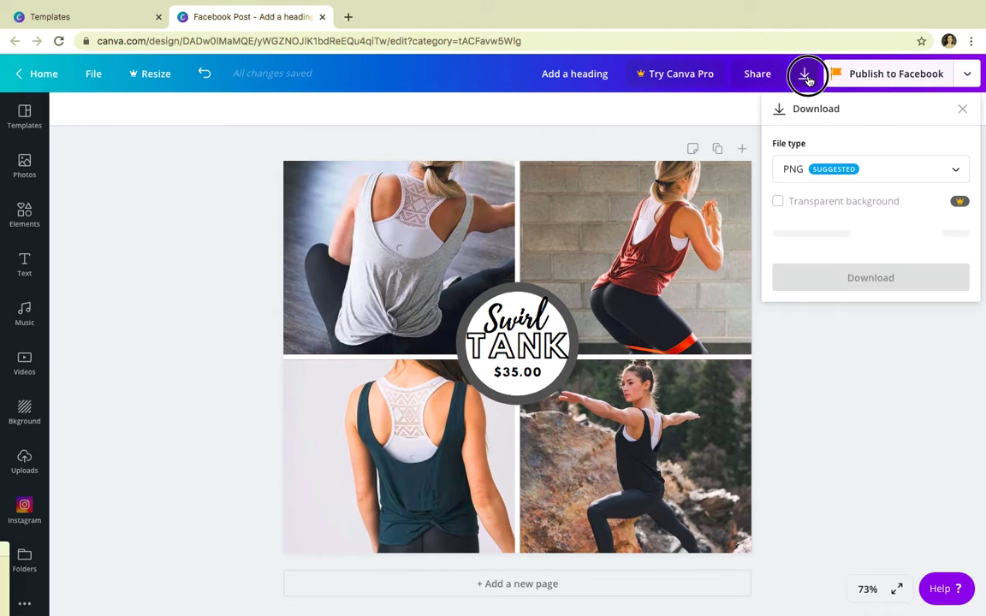
pyautogui.click(831, 170)
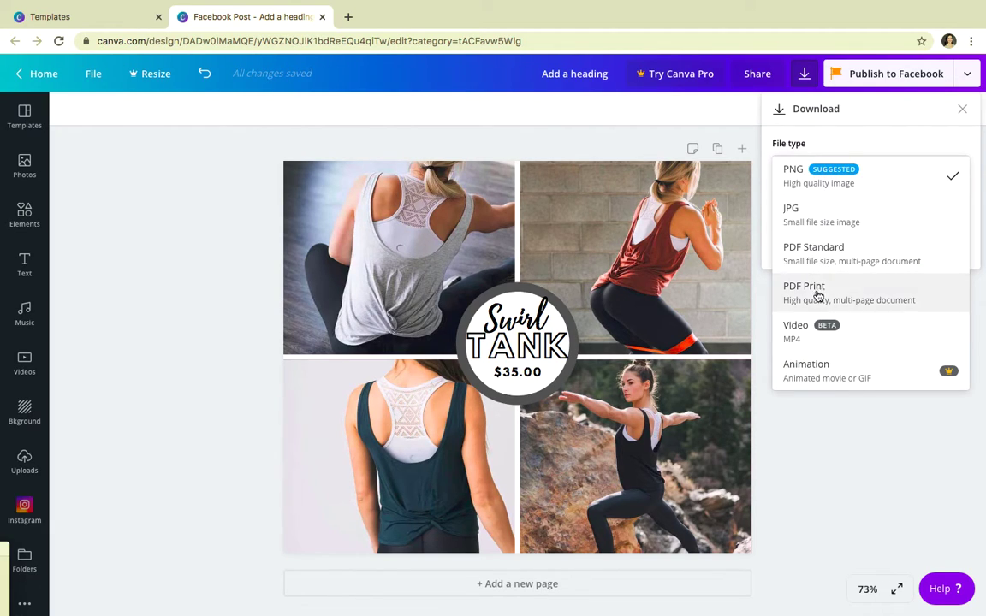
pyautogui.click(807, 187)
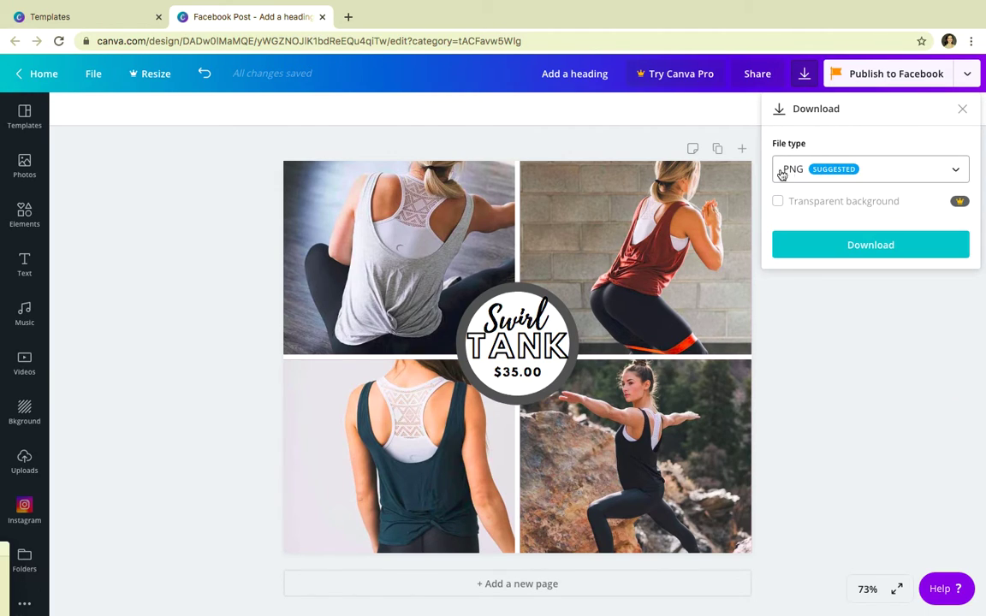
pyautogui.click(857, 248)
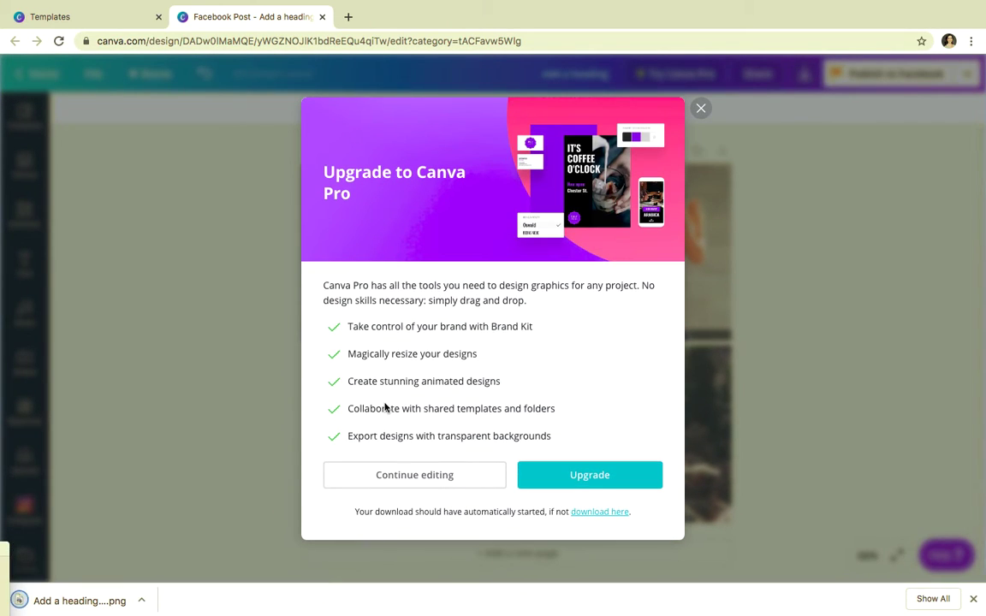
# Open the downloaded PNG in Preview and move its window toward the middle of the desktop.
pyautogui.click(75, 601)
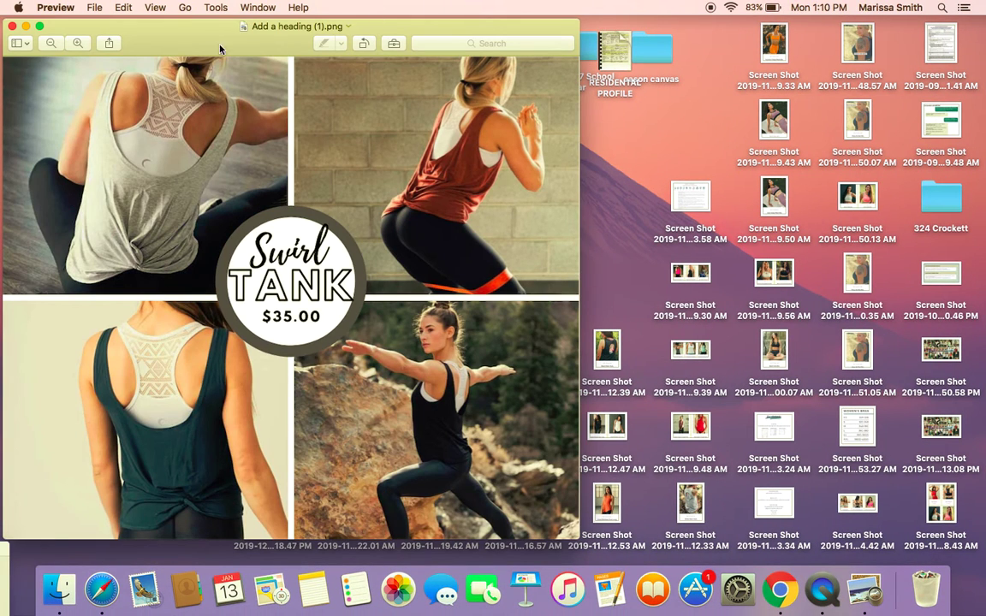
pyautogui.moveTo(198, 19); pyautogui.dragTo(425, 17)
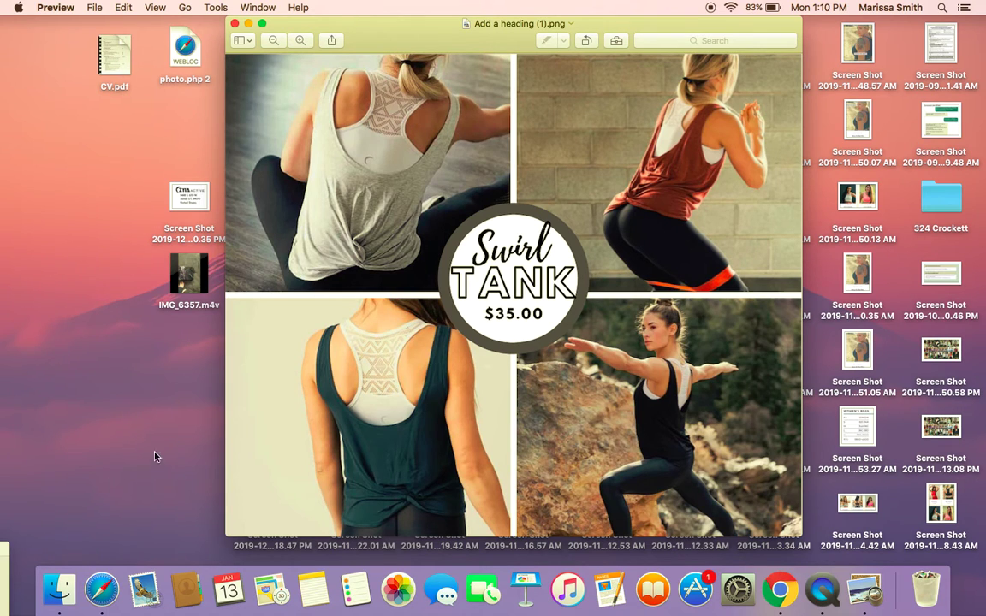
pyautogui.click(103, 590)
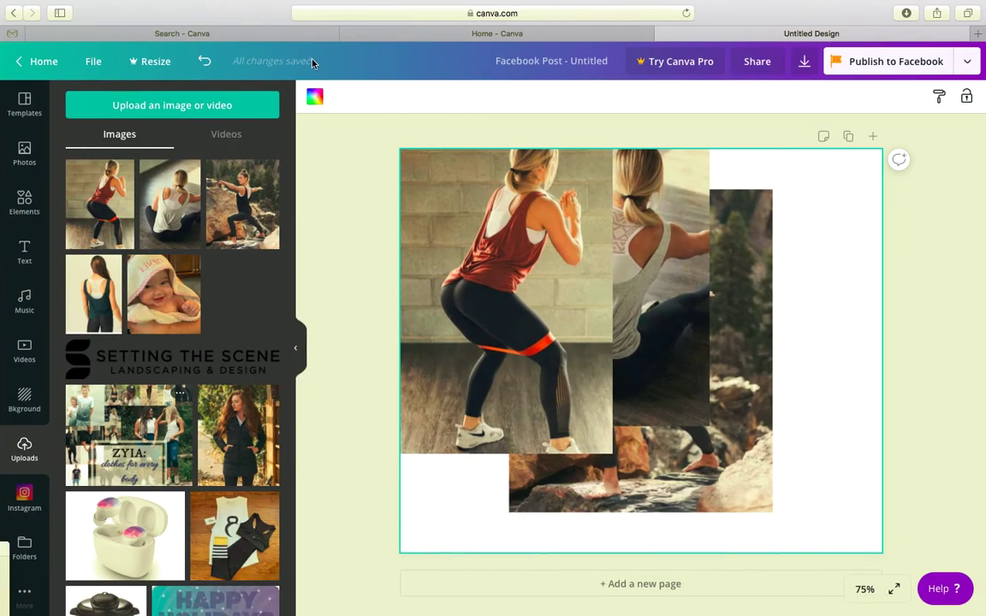
pyautogui.click(34, 61)
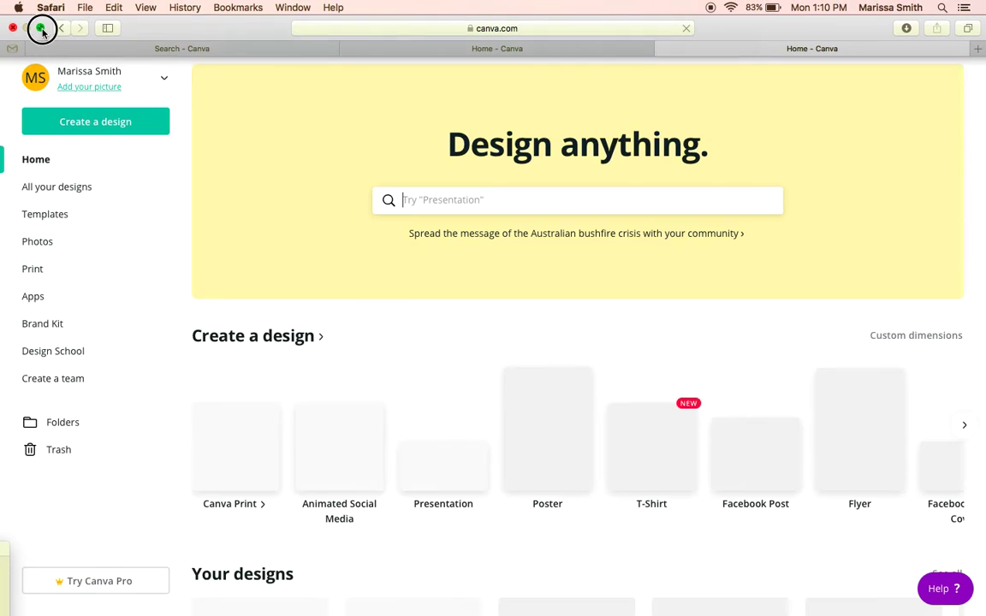
pyautogui.click(39, 28)
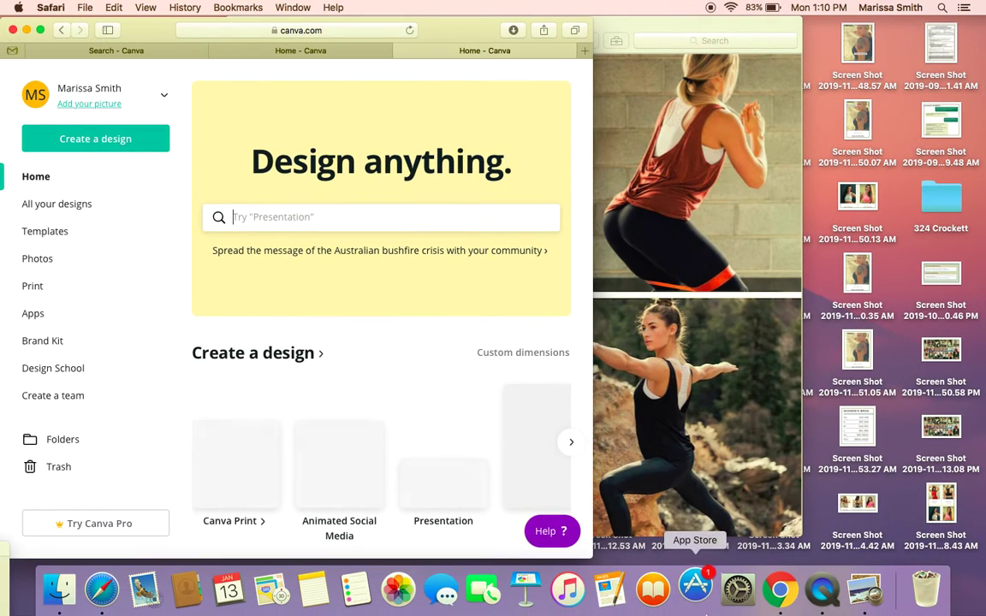
pyautogui.click(695, 589)
# Switch back to Chrome and dismiss the Canva Pro upgrade offer.
pyautogui.click(779, 589)
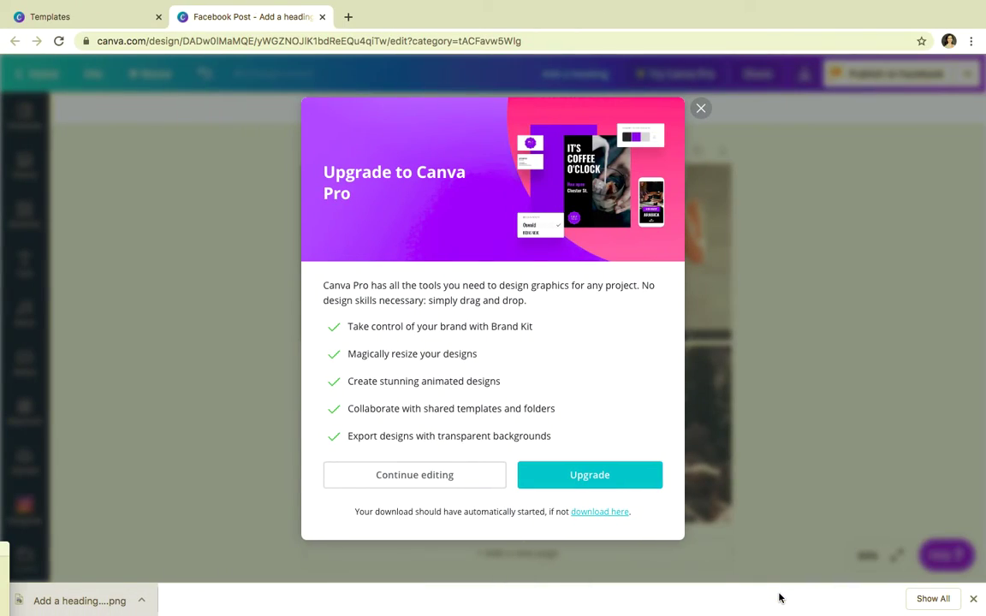
pyautogui.click(700, 108)
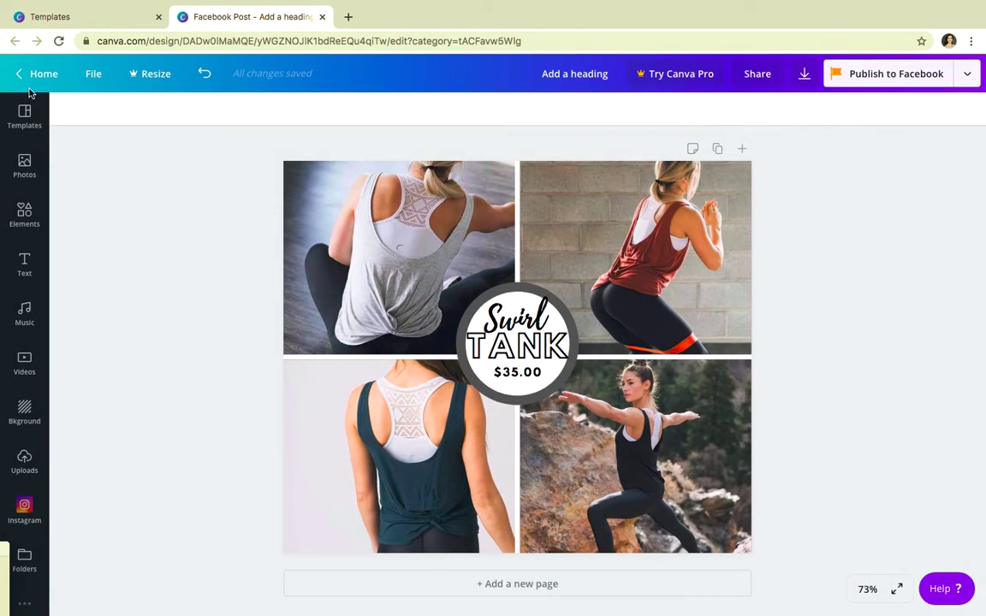
# Leave the editor for the home page, open All your designs and browse the saved designs.
pyautogui.click(40, 79)
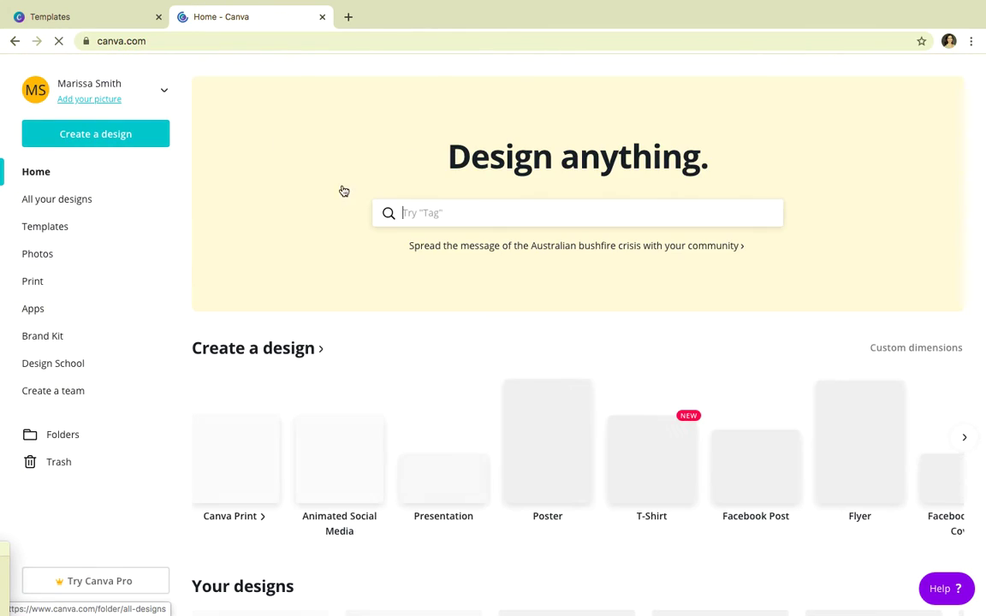
pyautogui.click(61, 205)
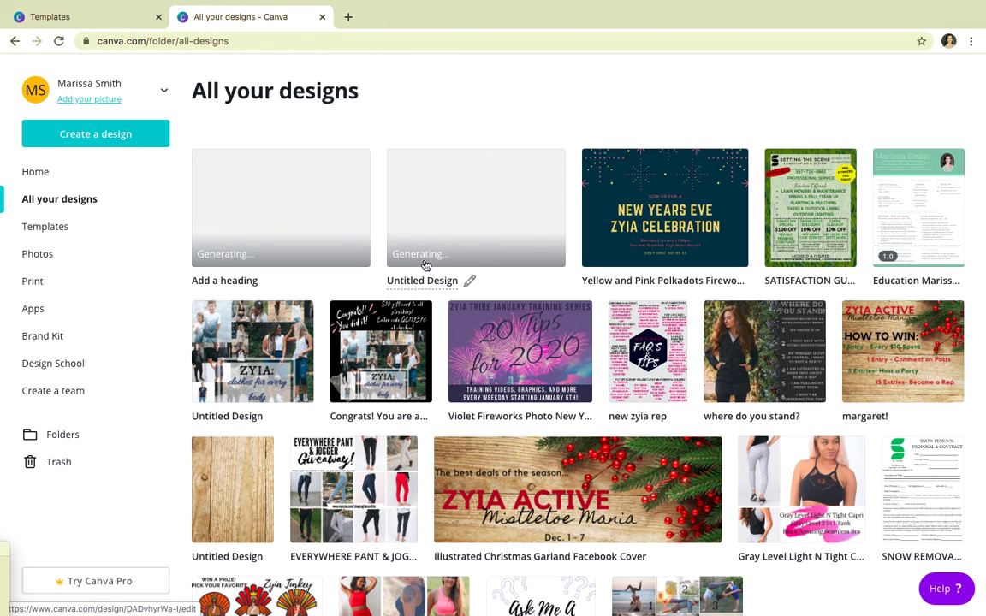
pyautogui.scroll(-1, 426, 265)
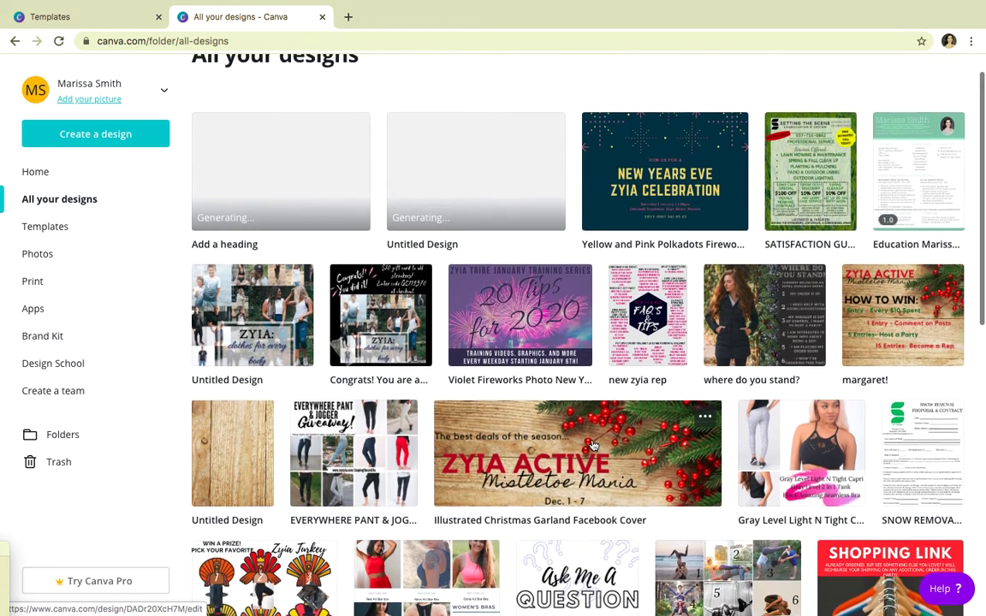
pyautogui.scroll(1, 592, 445)
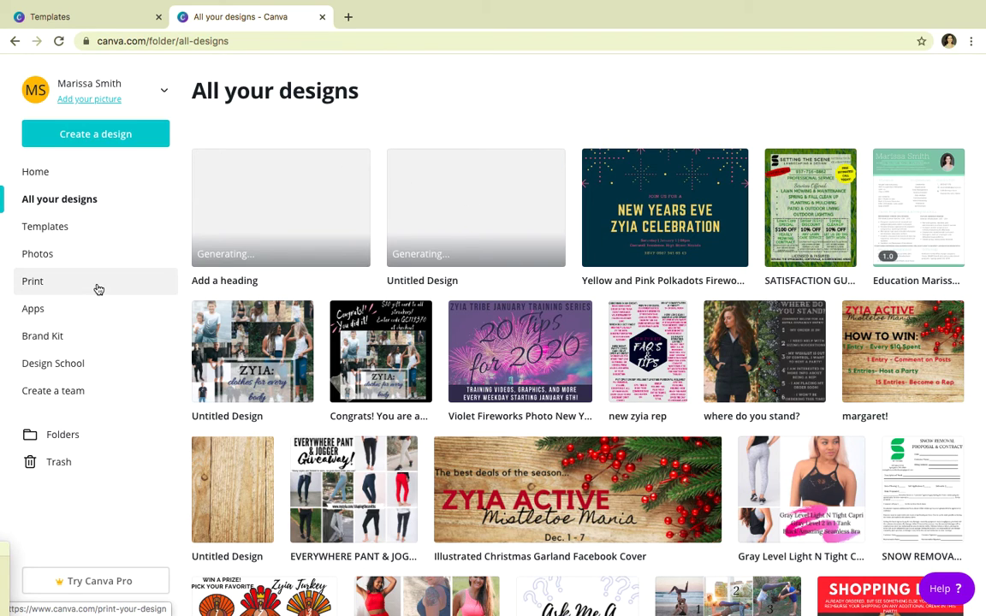
pyautogui.scroll(-3, 312, 438)
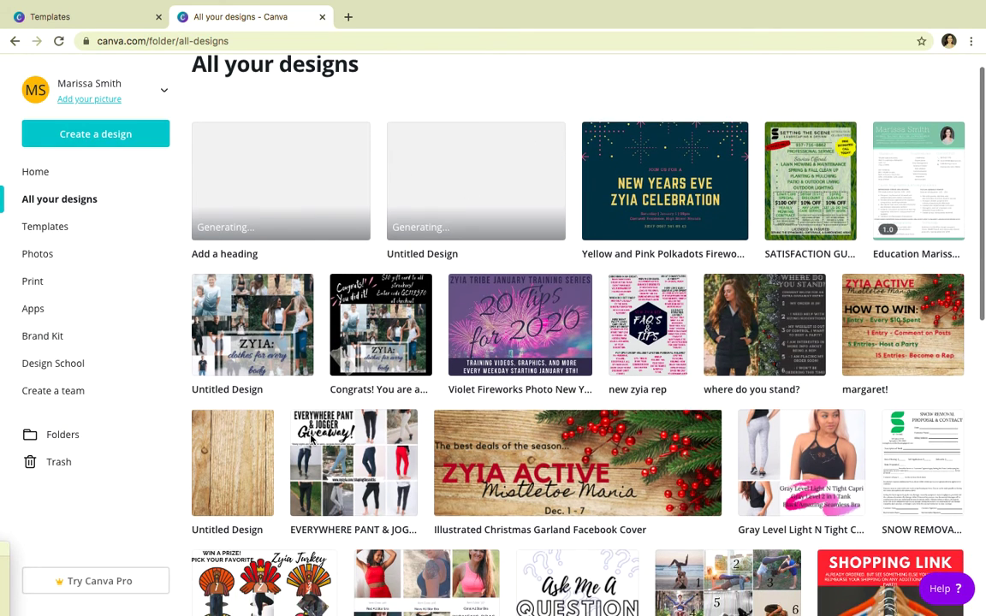
pyautogui.scroll(-1, 582, 456)
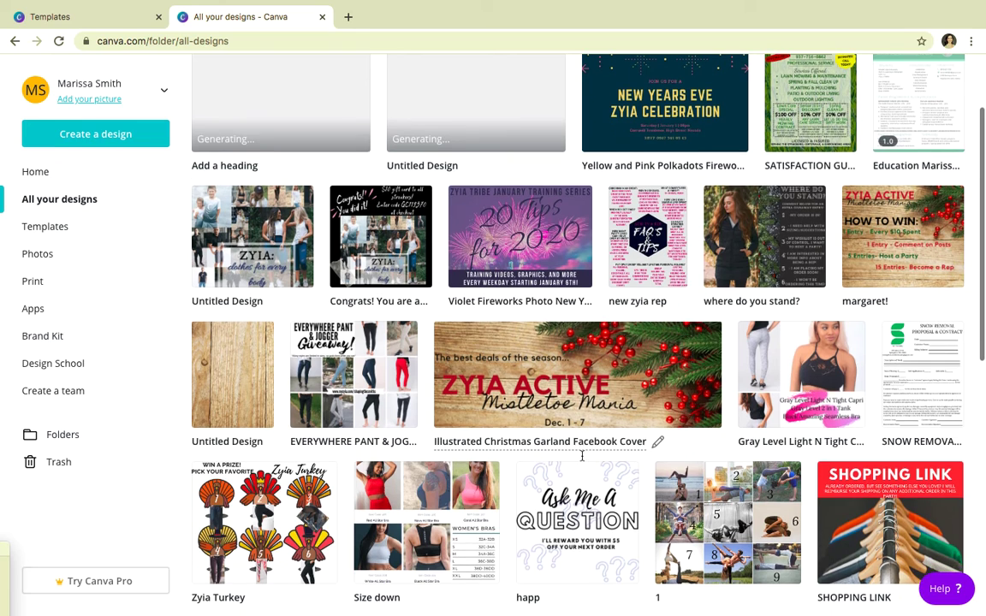
pyautogui.scroll(-1, 582, 456)
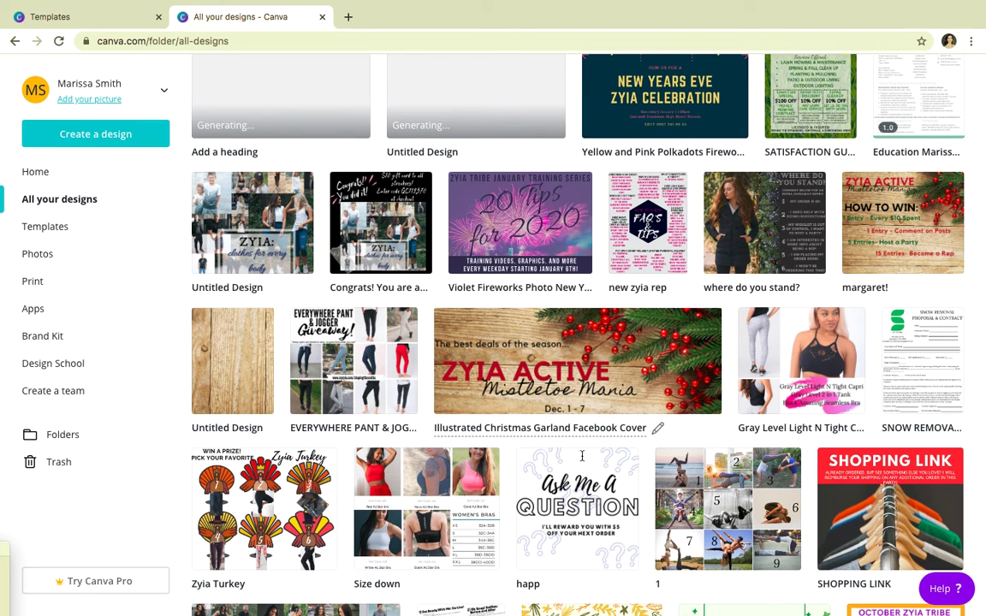
pyautogui.scroll(-3, 581, 456)
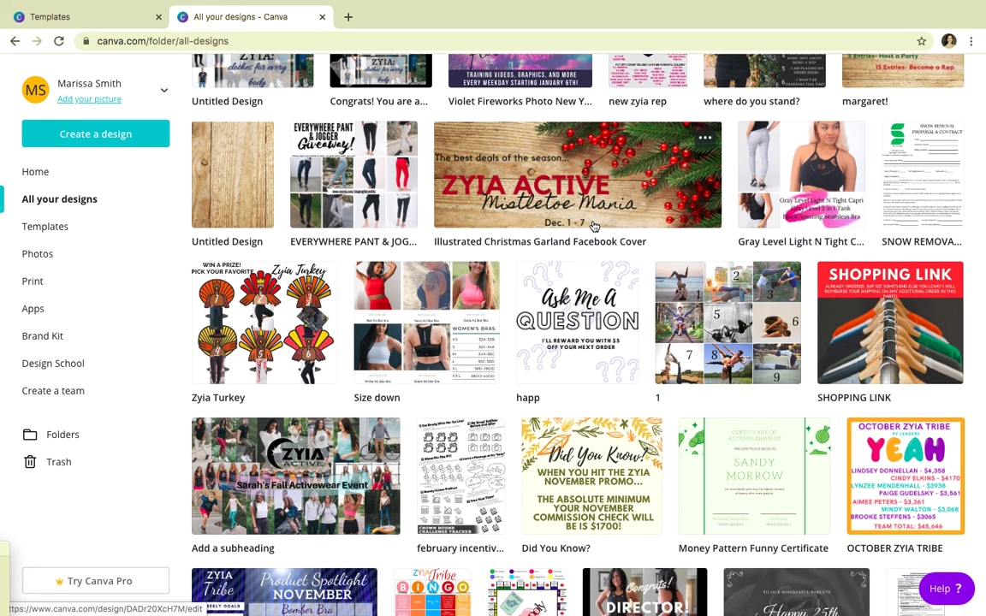